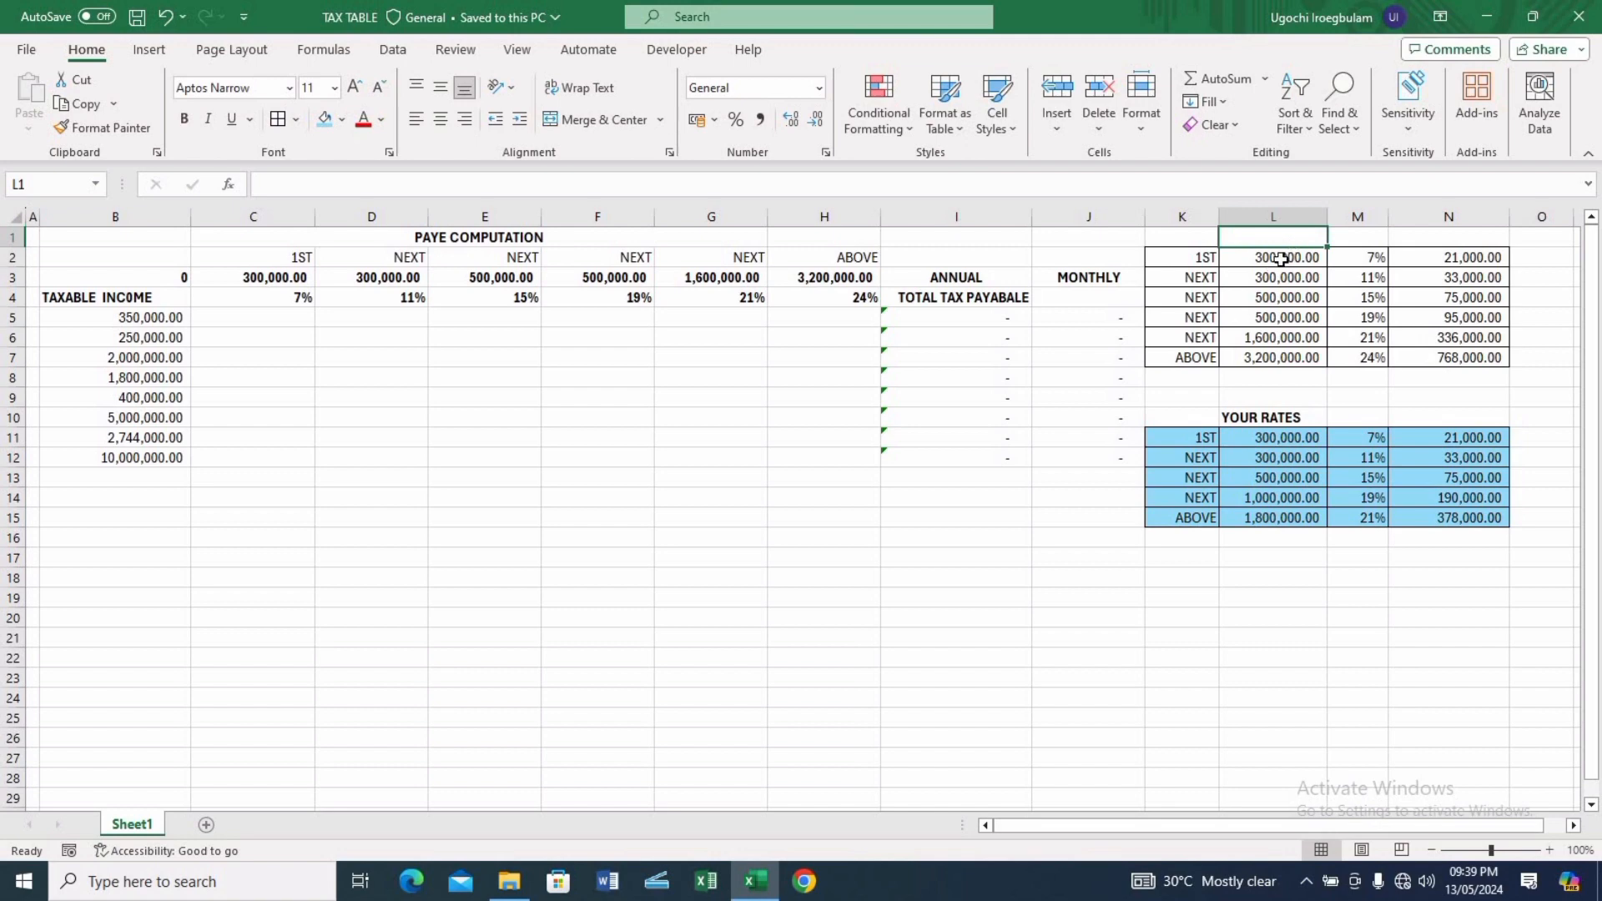
Step: Examine the limits, rates and tax amounts of the first two bands in the upper tax table
left_click(1281, 259)
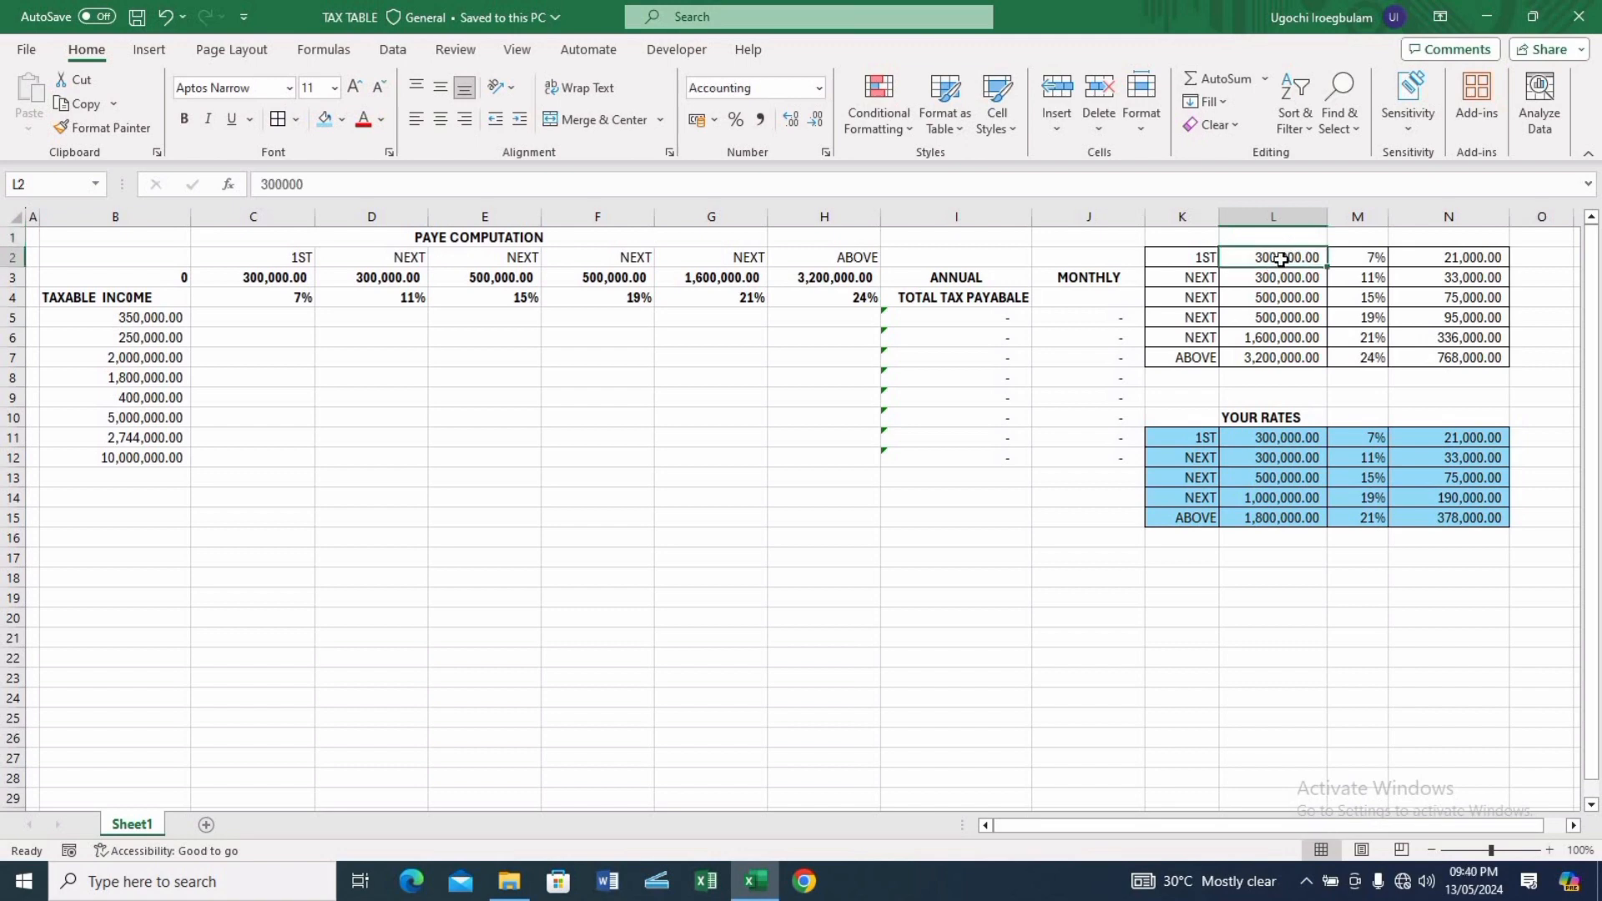
left_click(1372, 261)
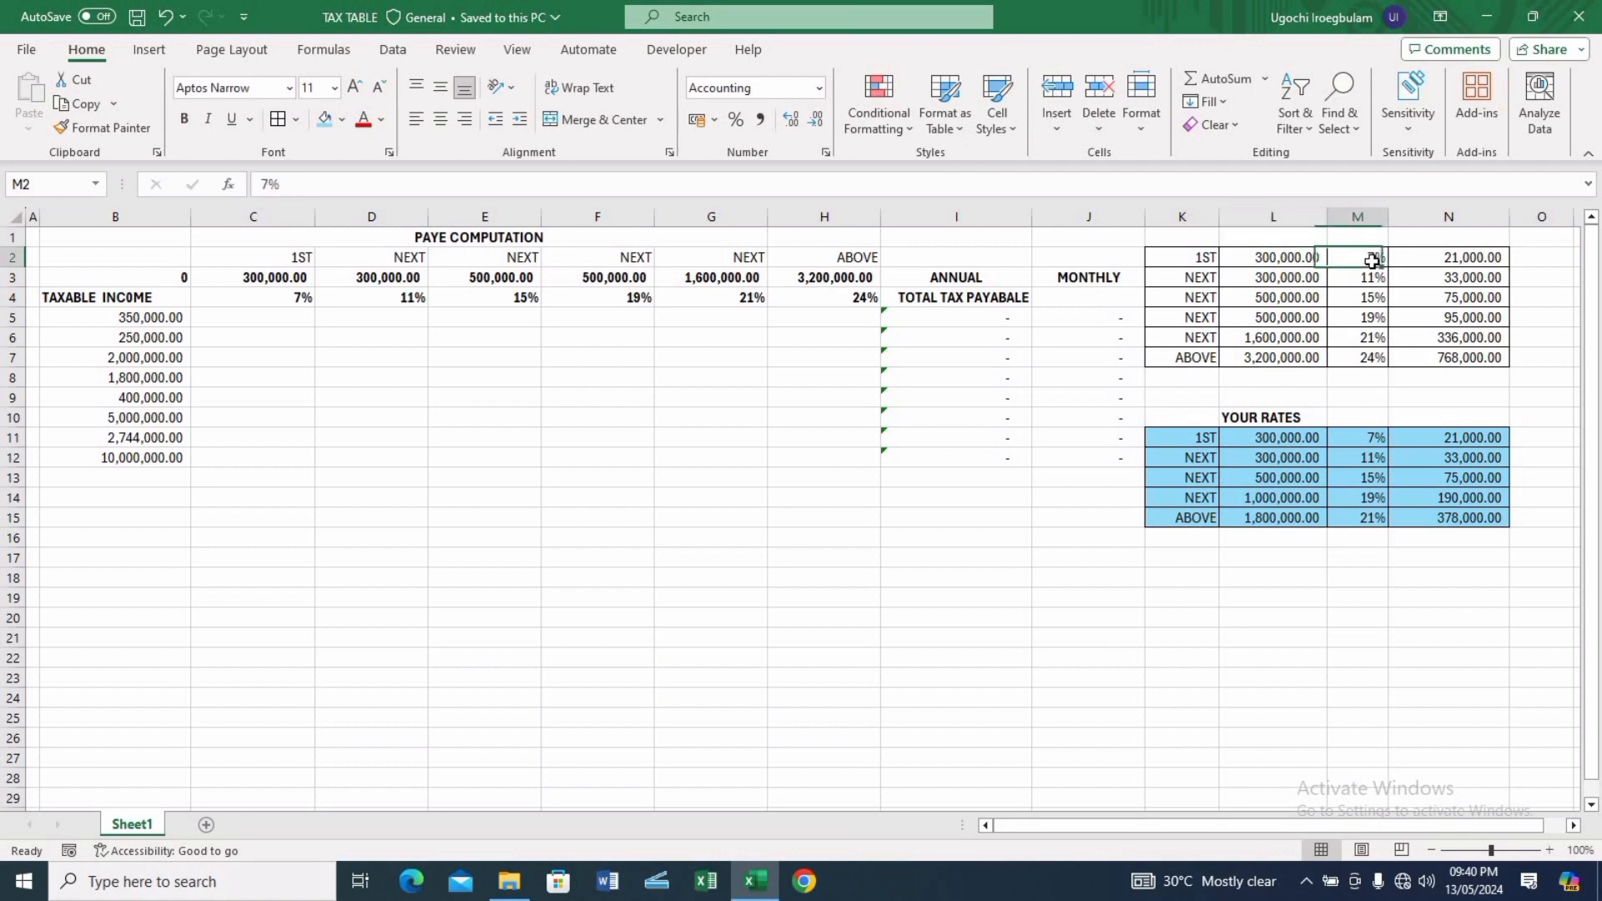
left_click(1466, 259)
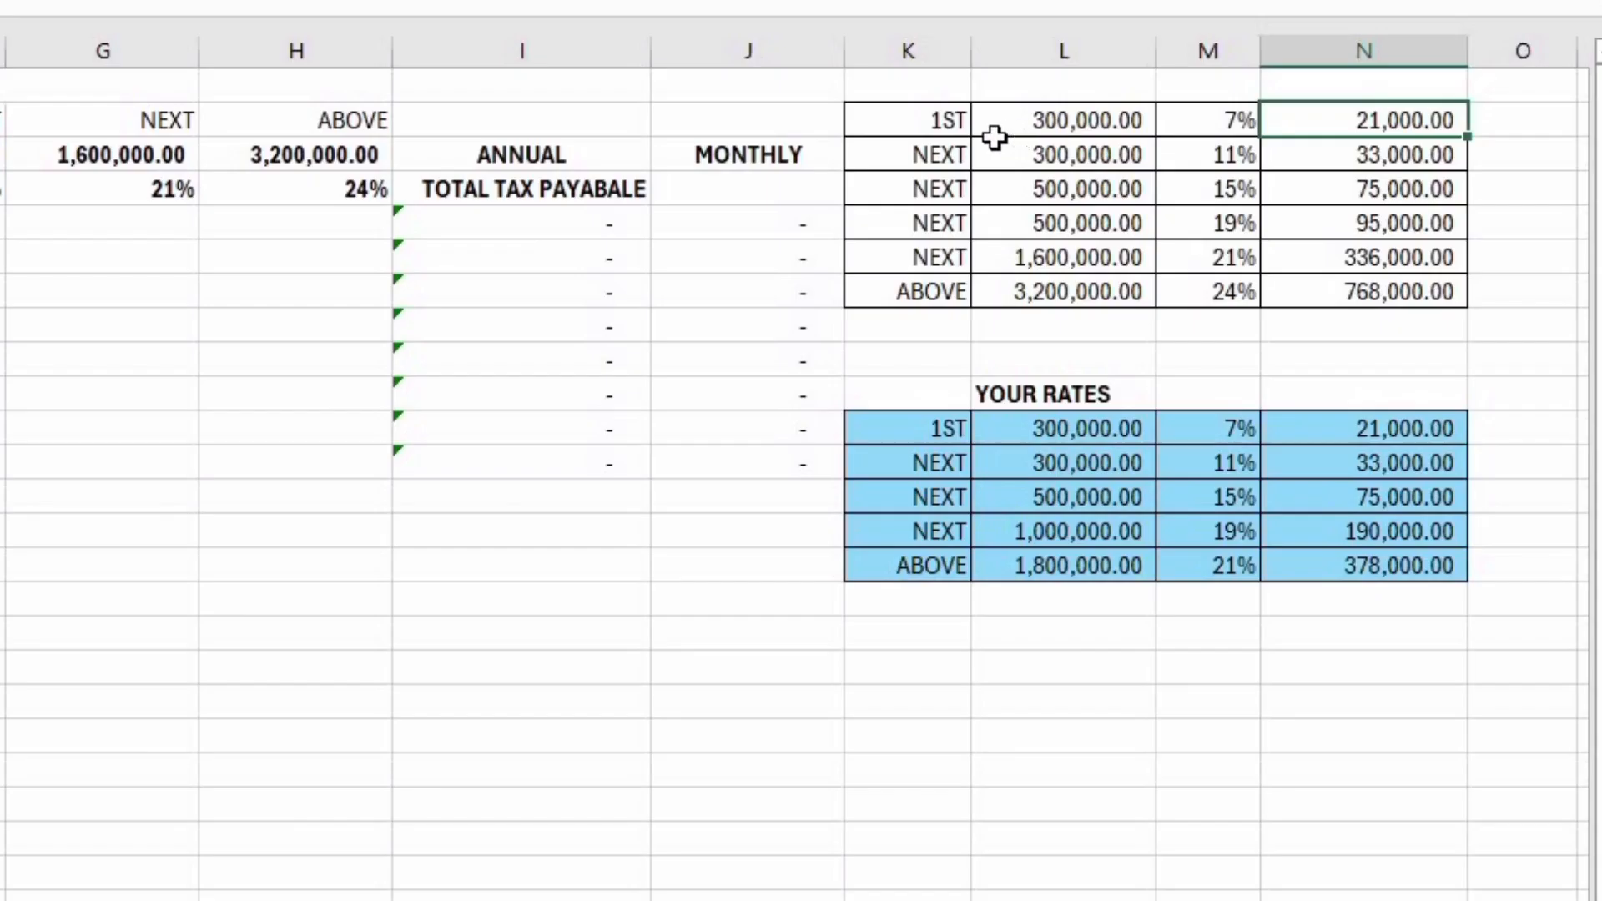
left_click(1232, 120)
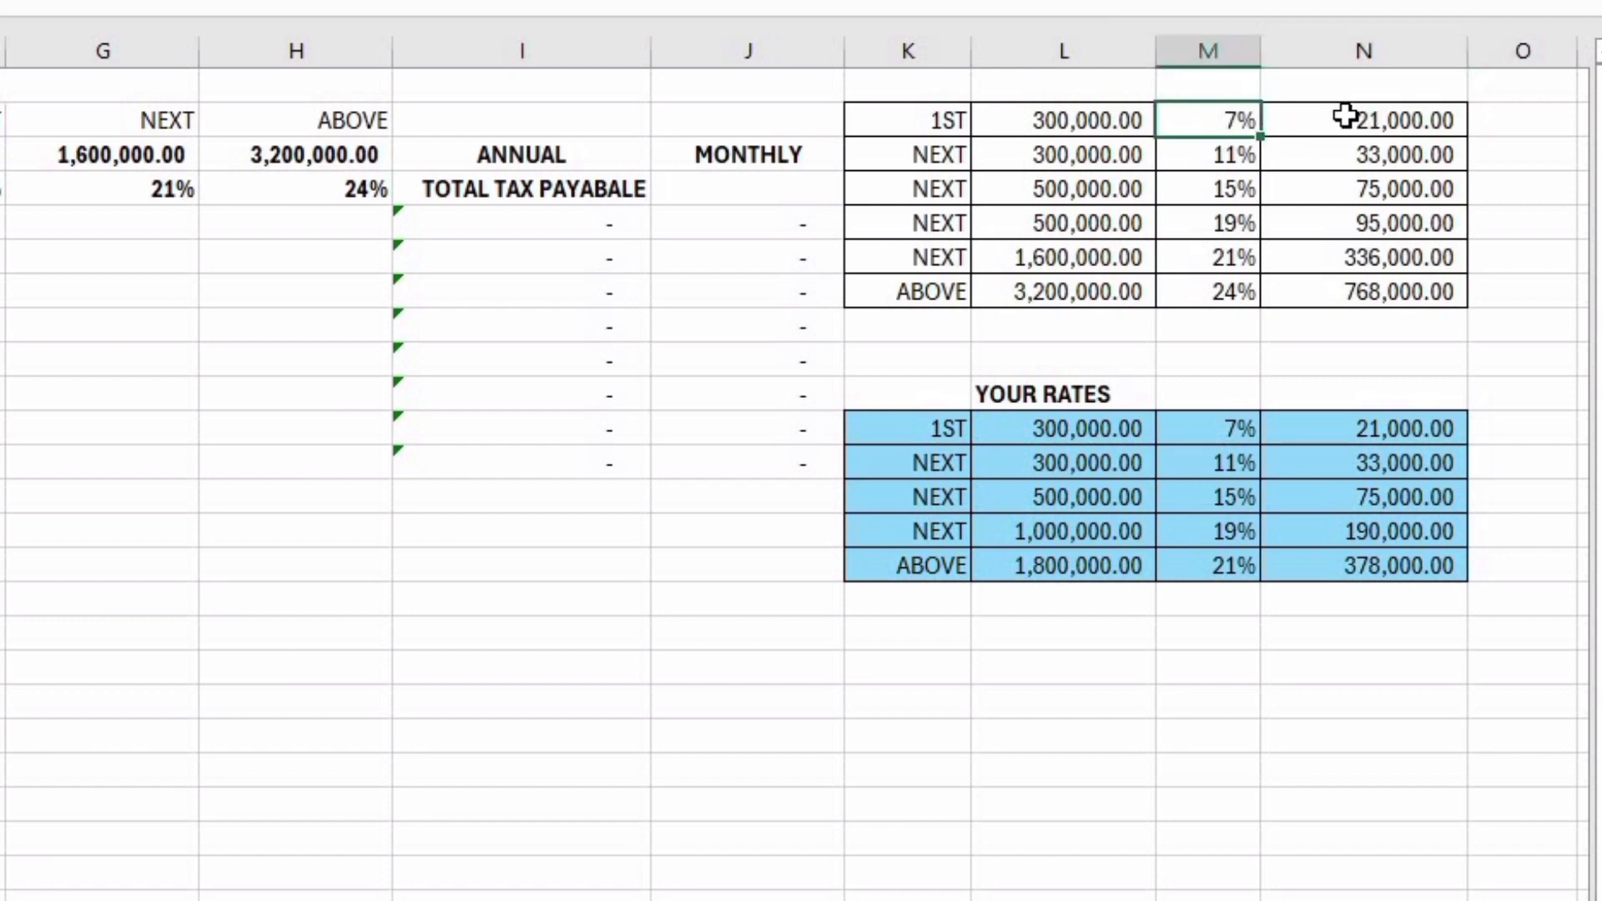
left_click(1346, 116)
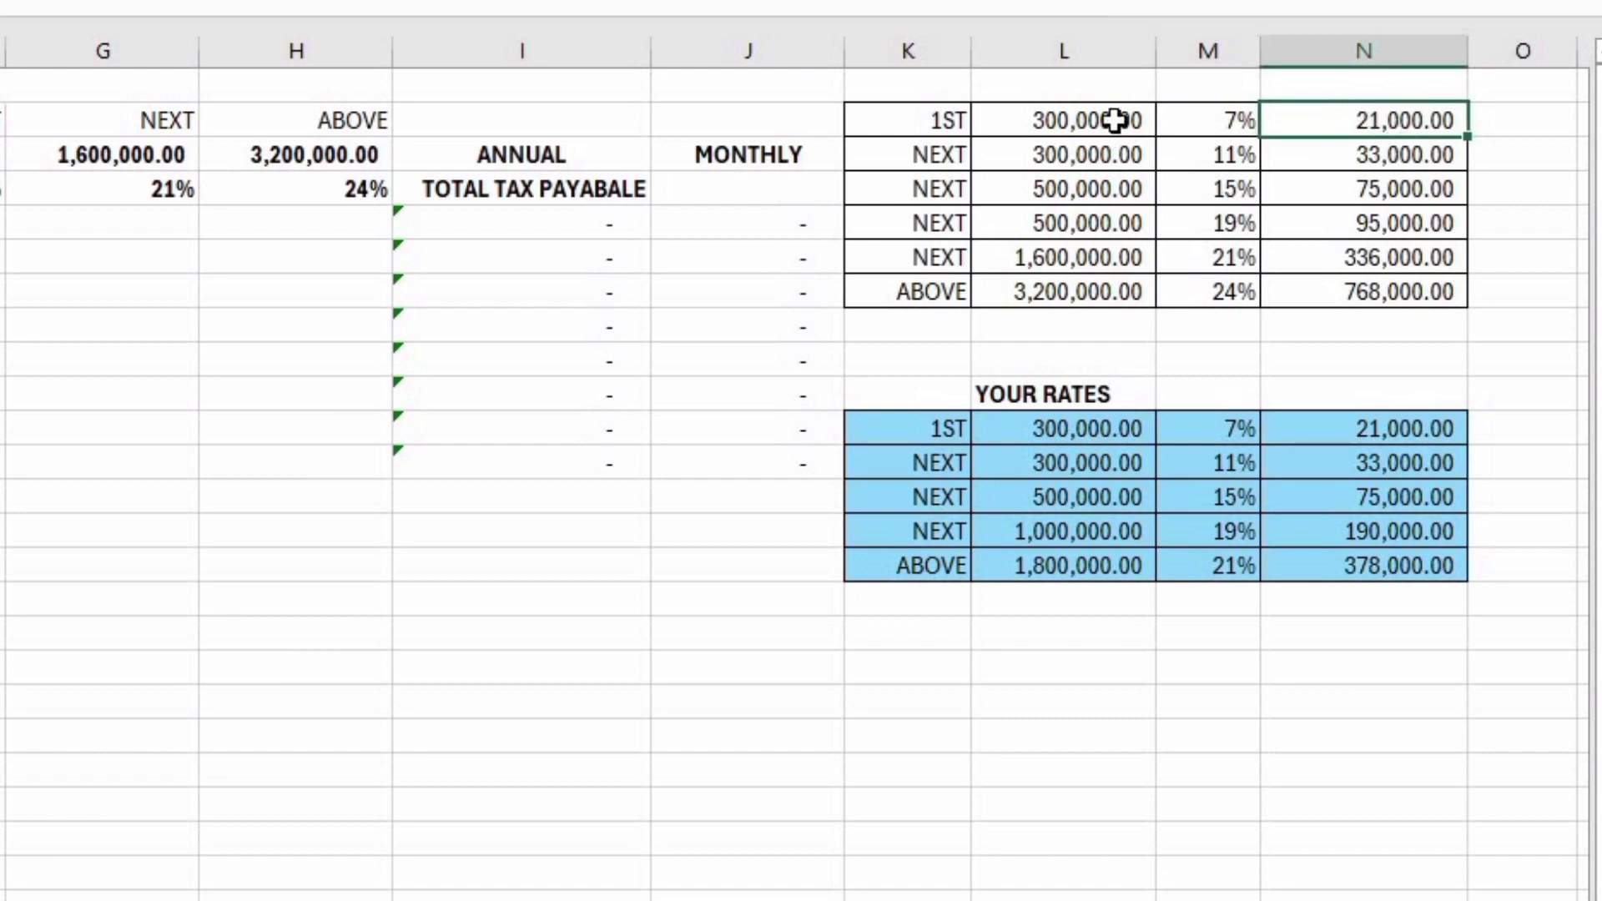
scroll(1117, 120, "right", 1)
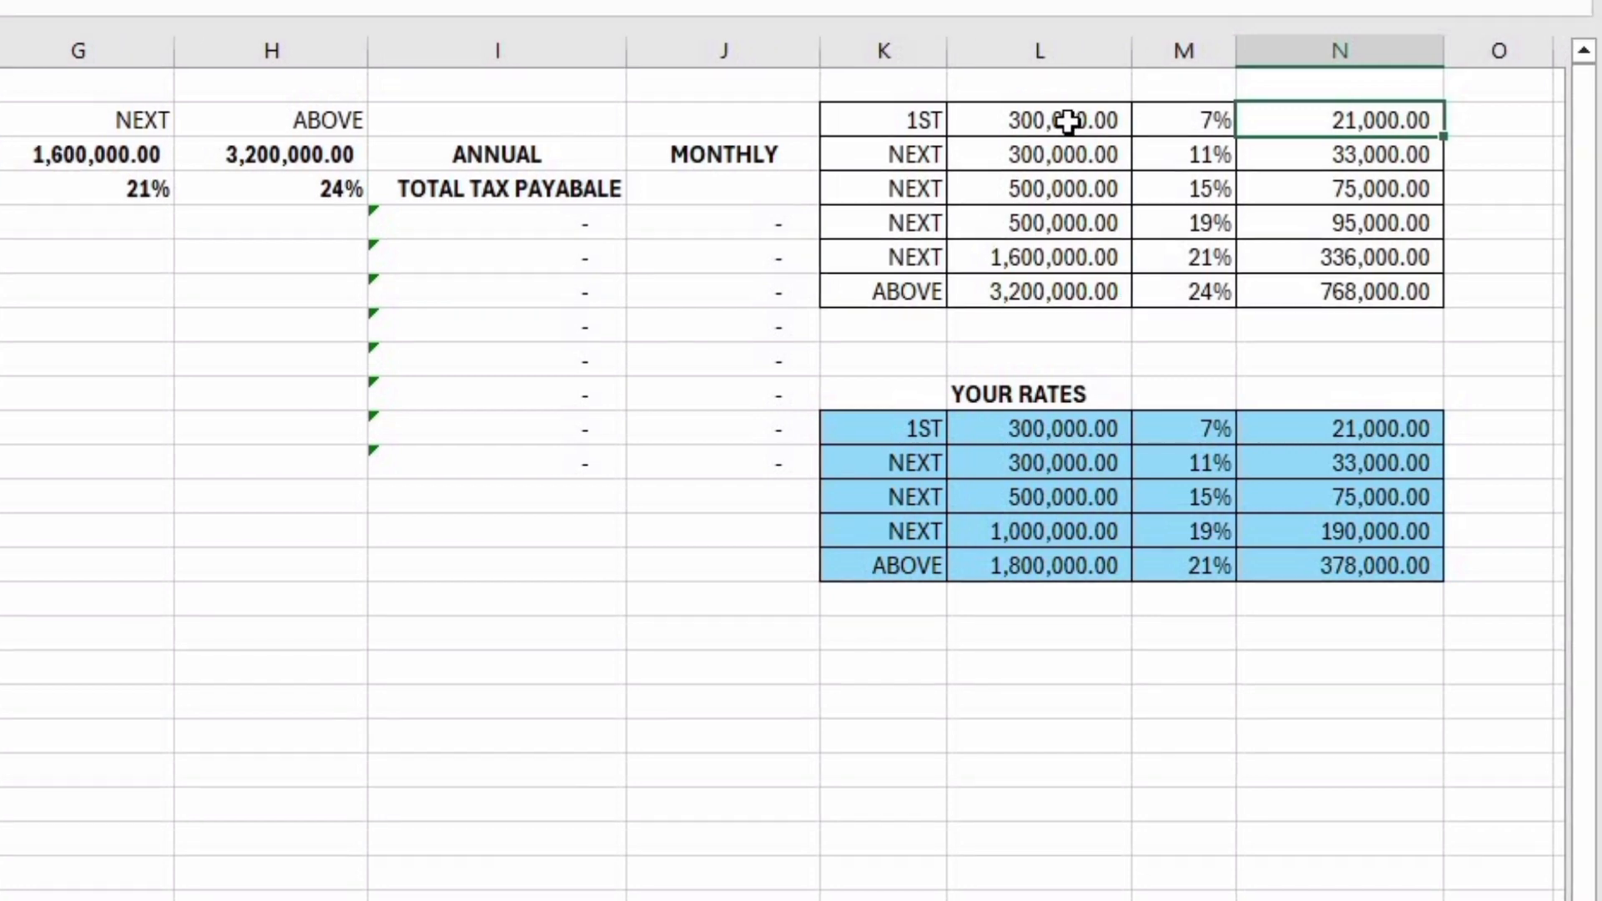
left_click_drag(1066, 118, 1068, 158)
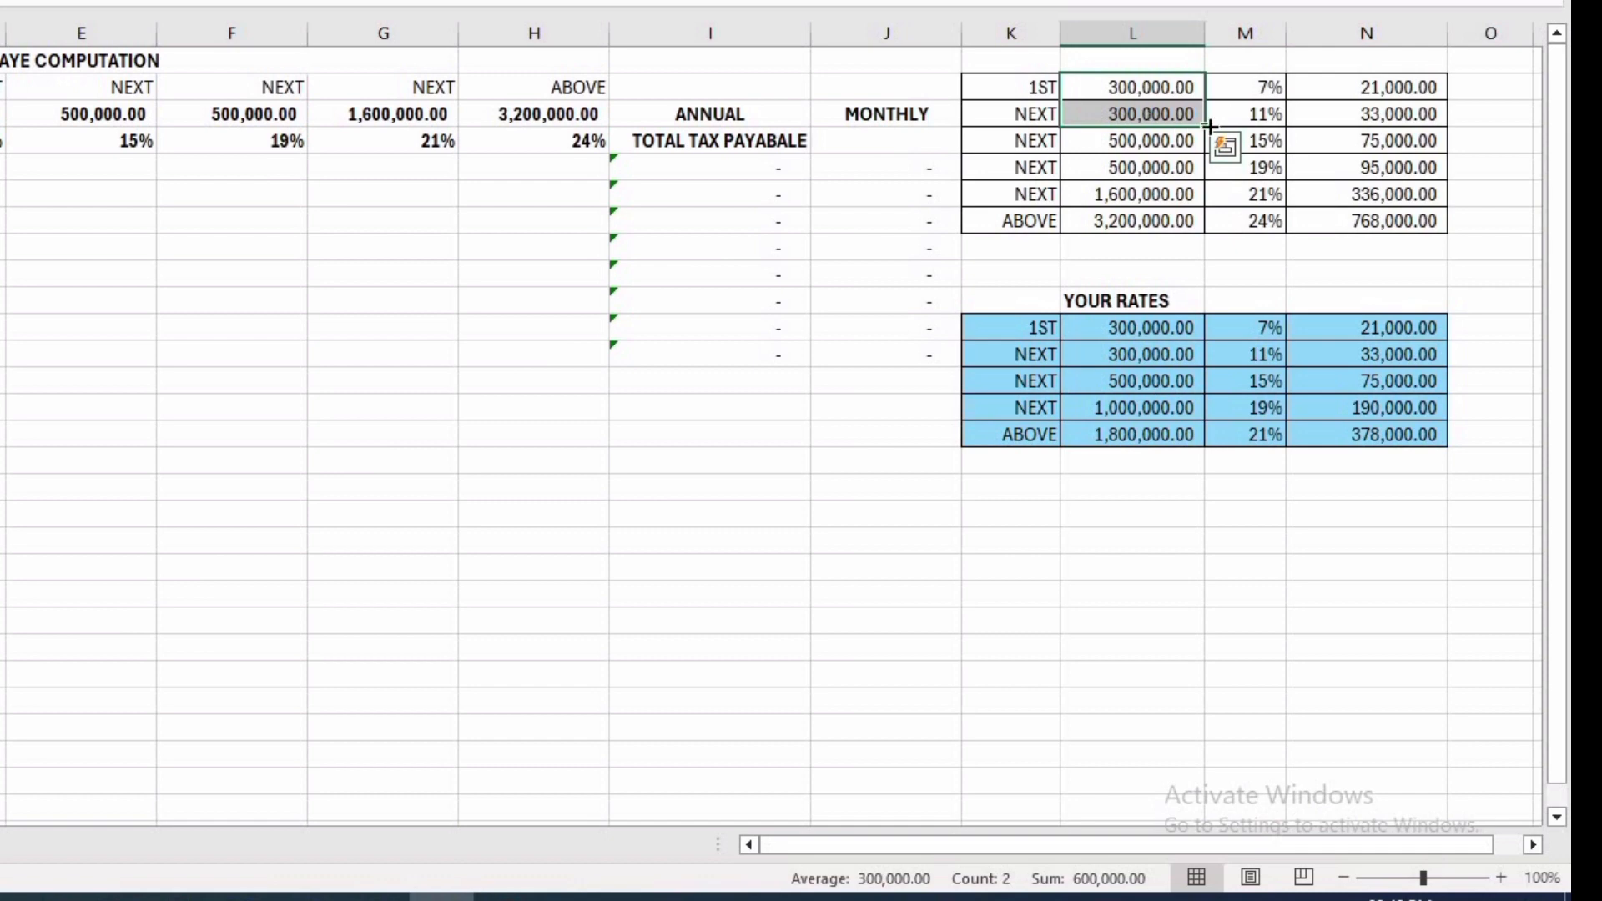
left_click(1330, 85)
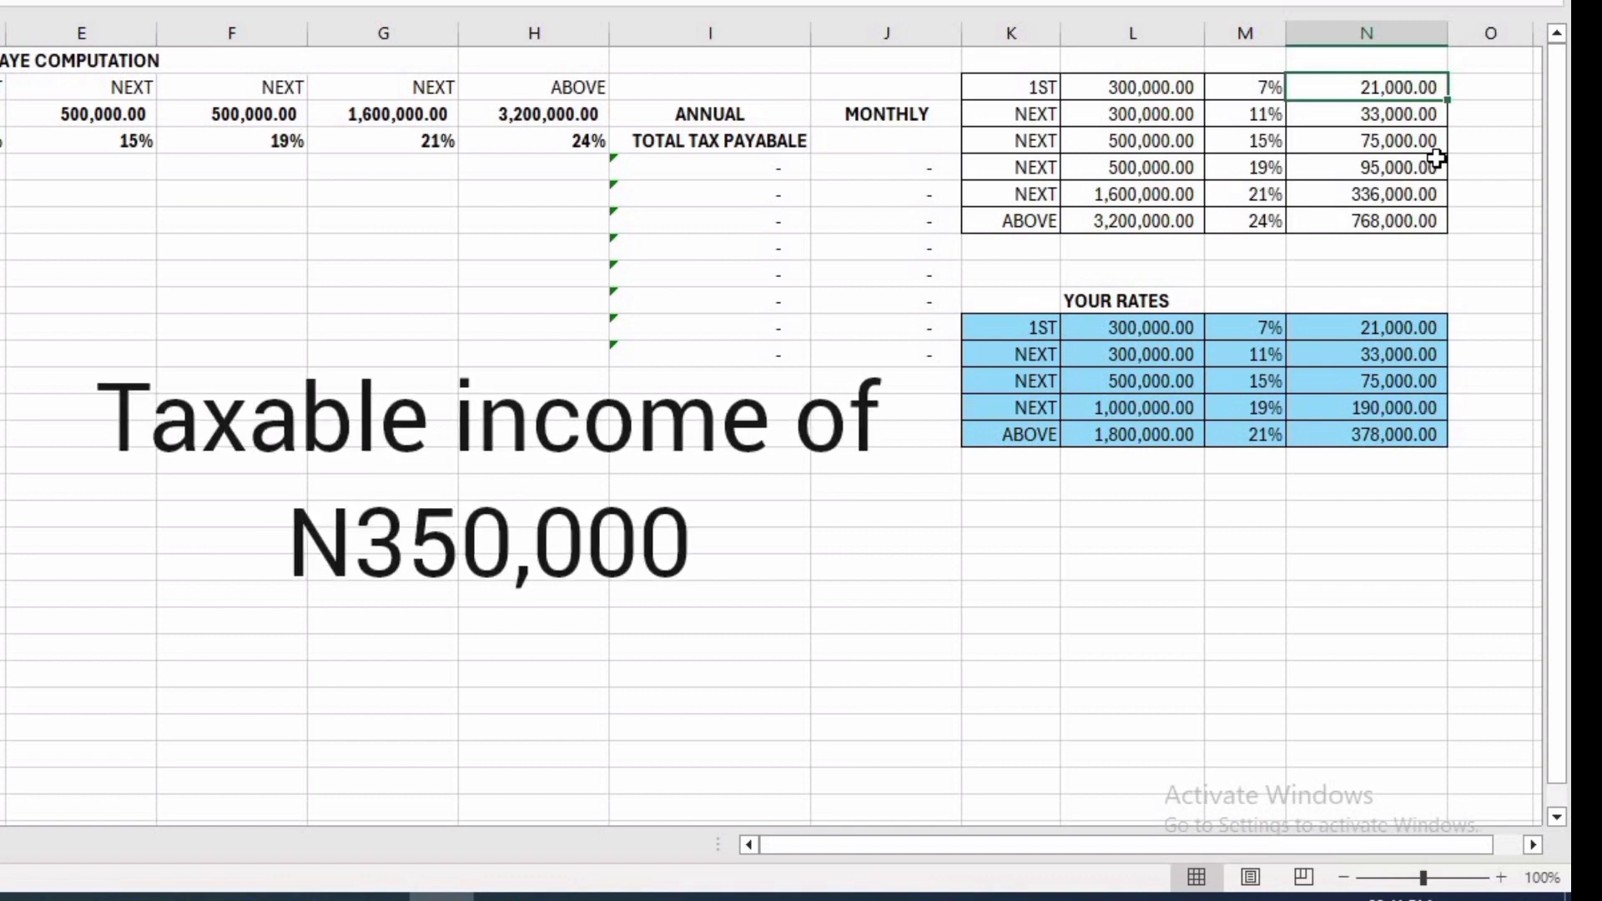
left_click(1268, 114)
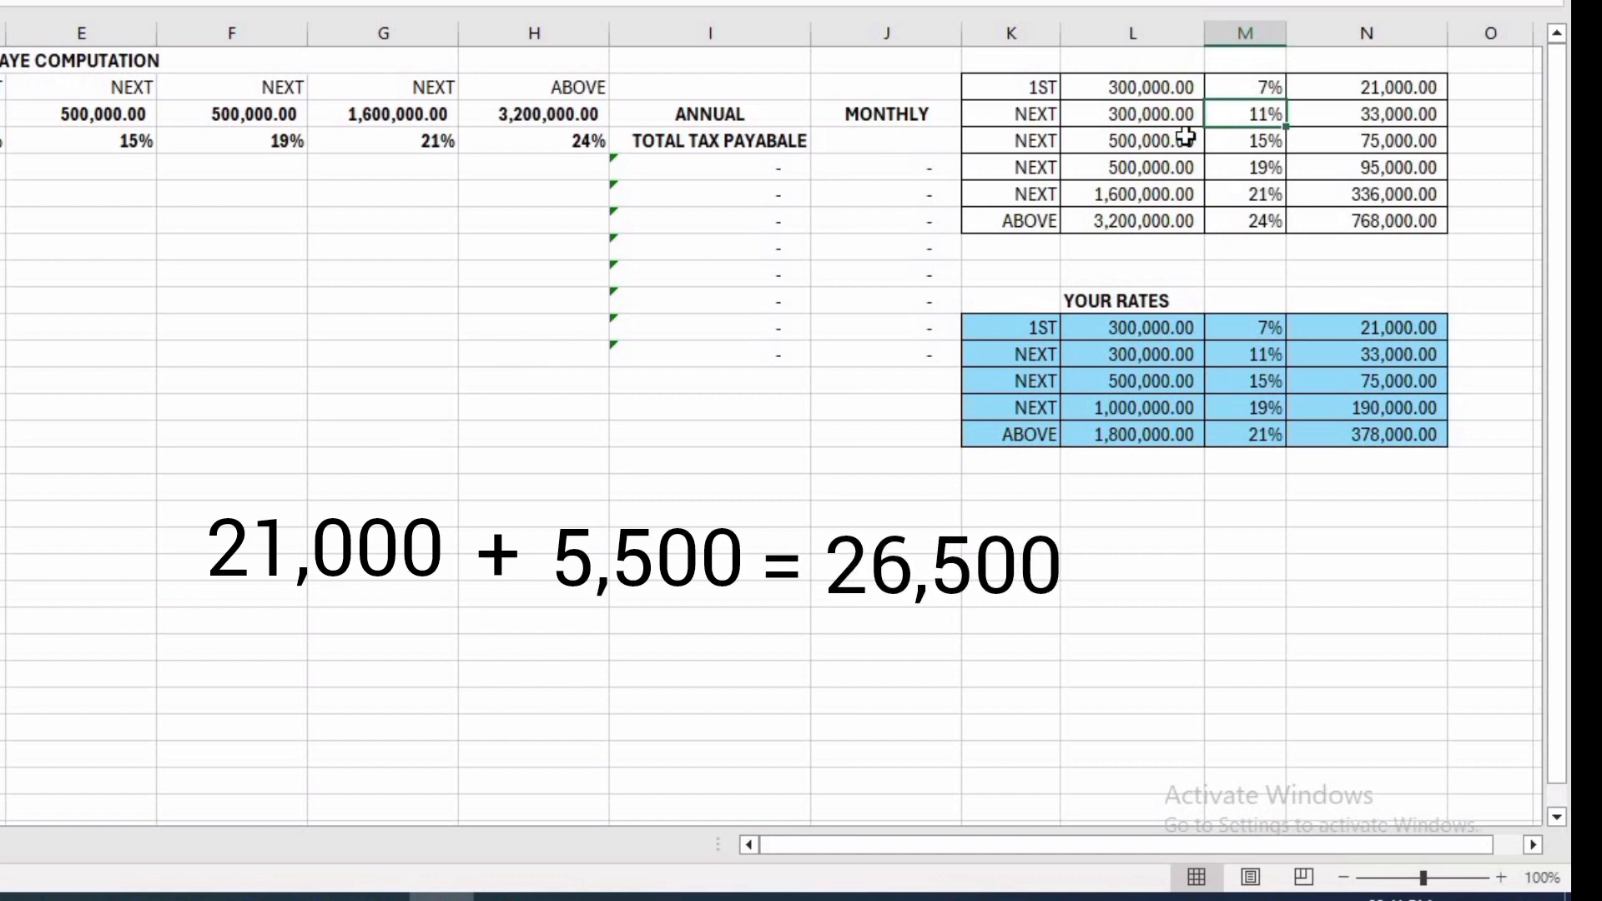
left_click(1372, 94)
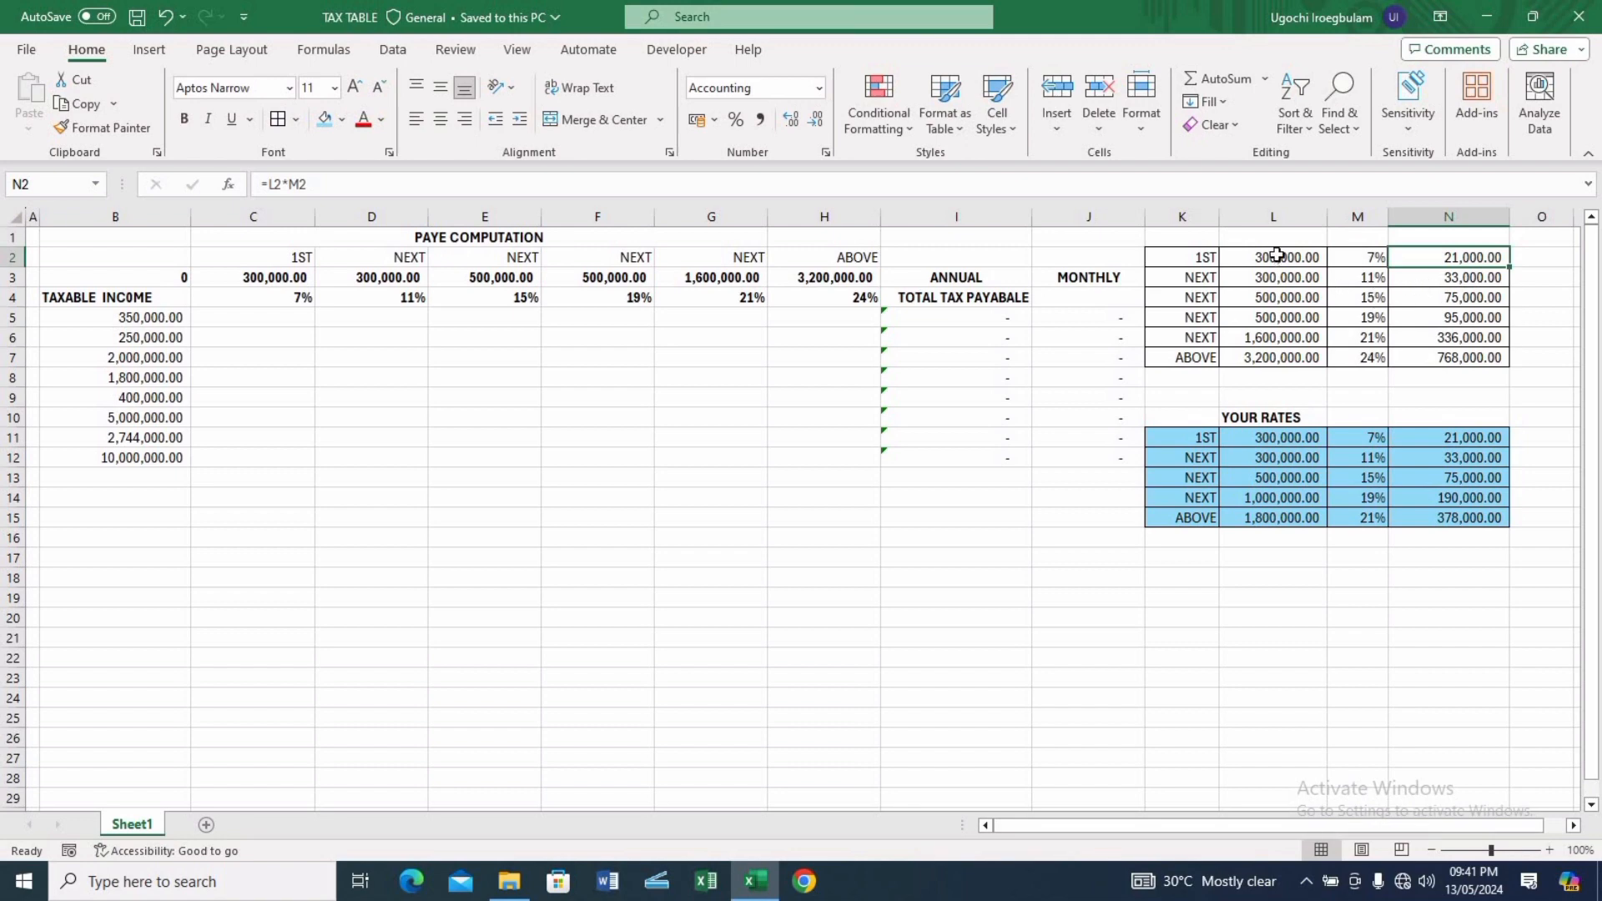
Step: Examine the cumulative band limits in L2:L5, the tax amounts in N2:N6, and the rates of the fourth and ABOVE bands
left_click_drag(1277, 257, 1288, 297)
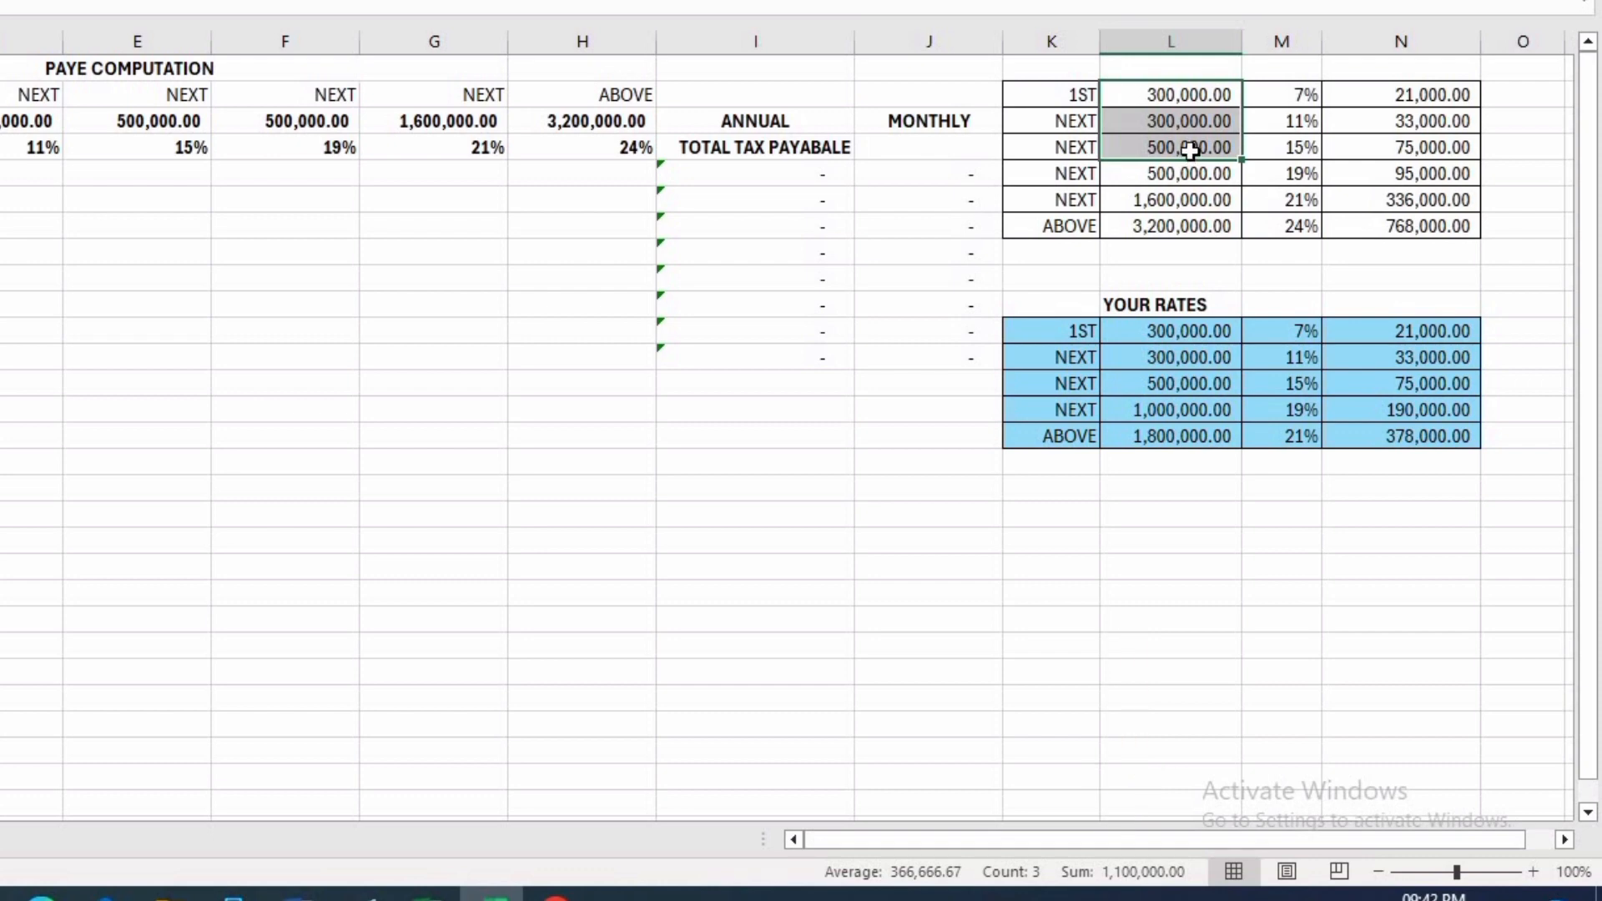
left_click_drag(1190, 151, 1189, 170)
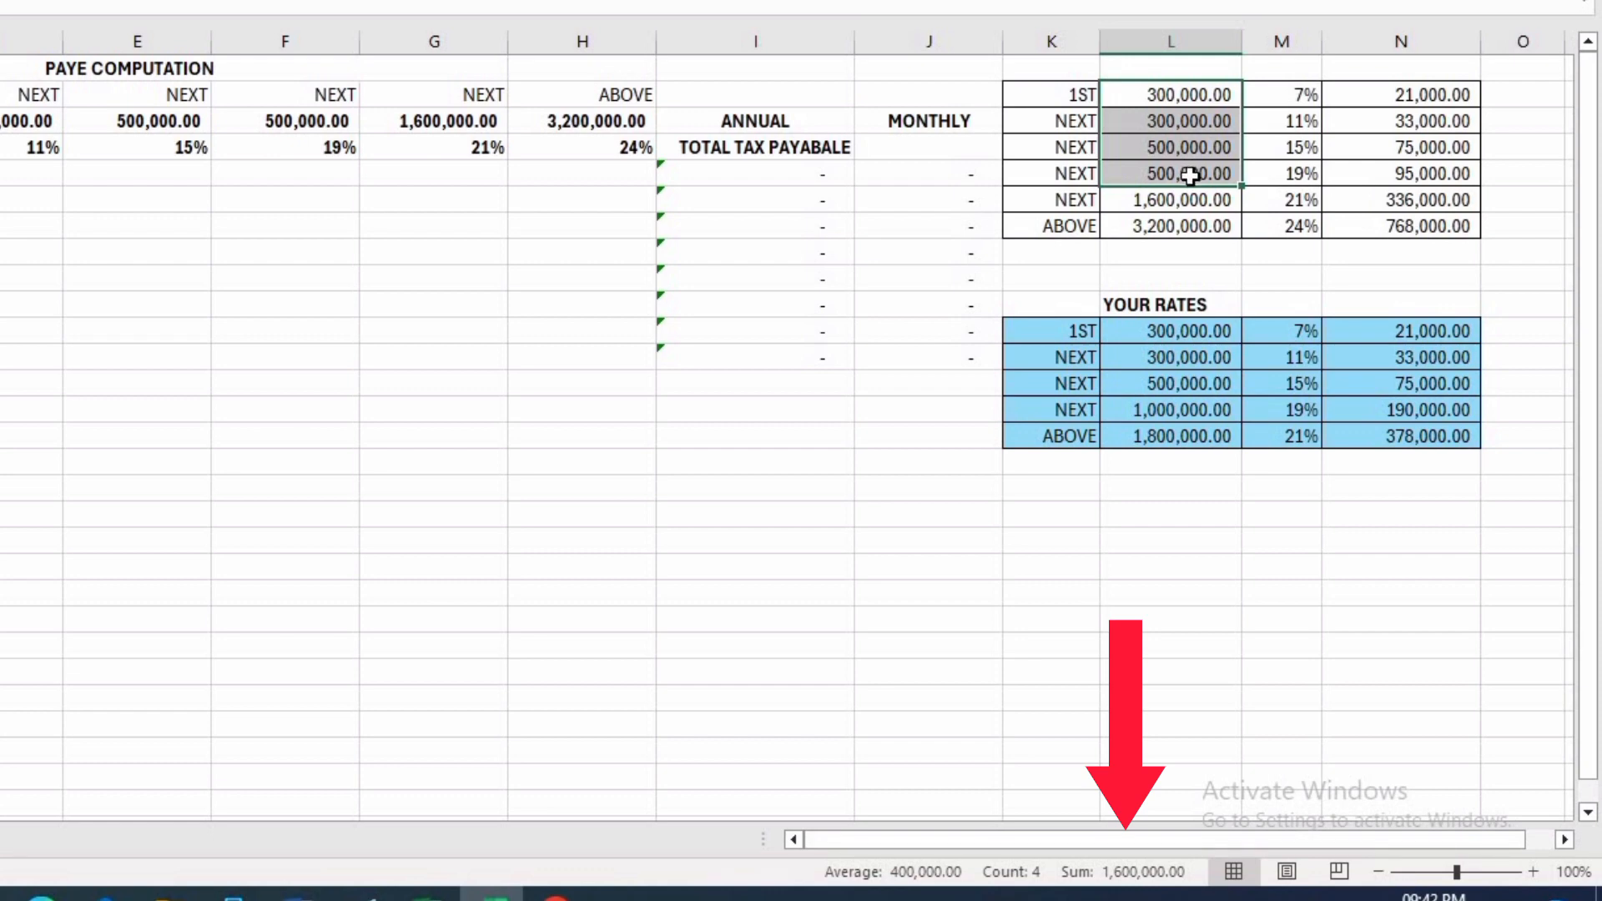
left_click_drag(1190, 175, 1190, 159)
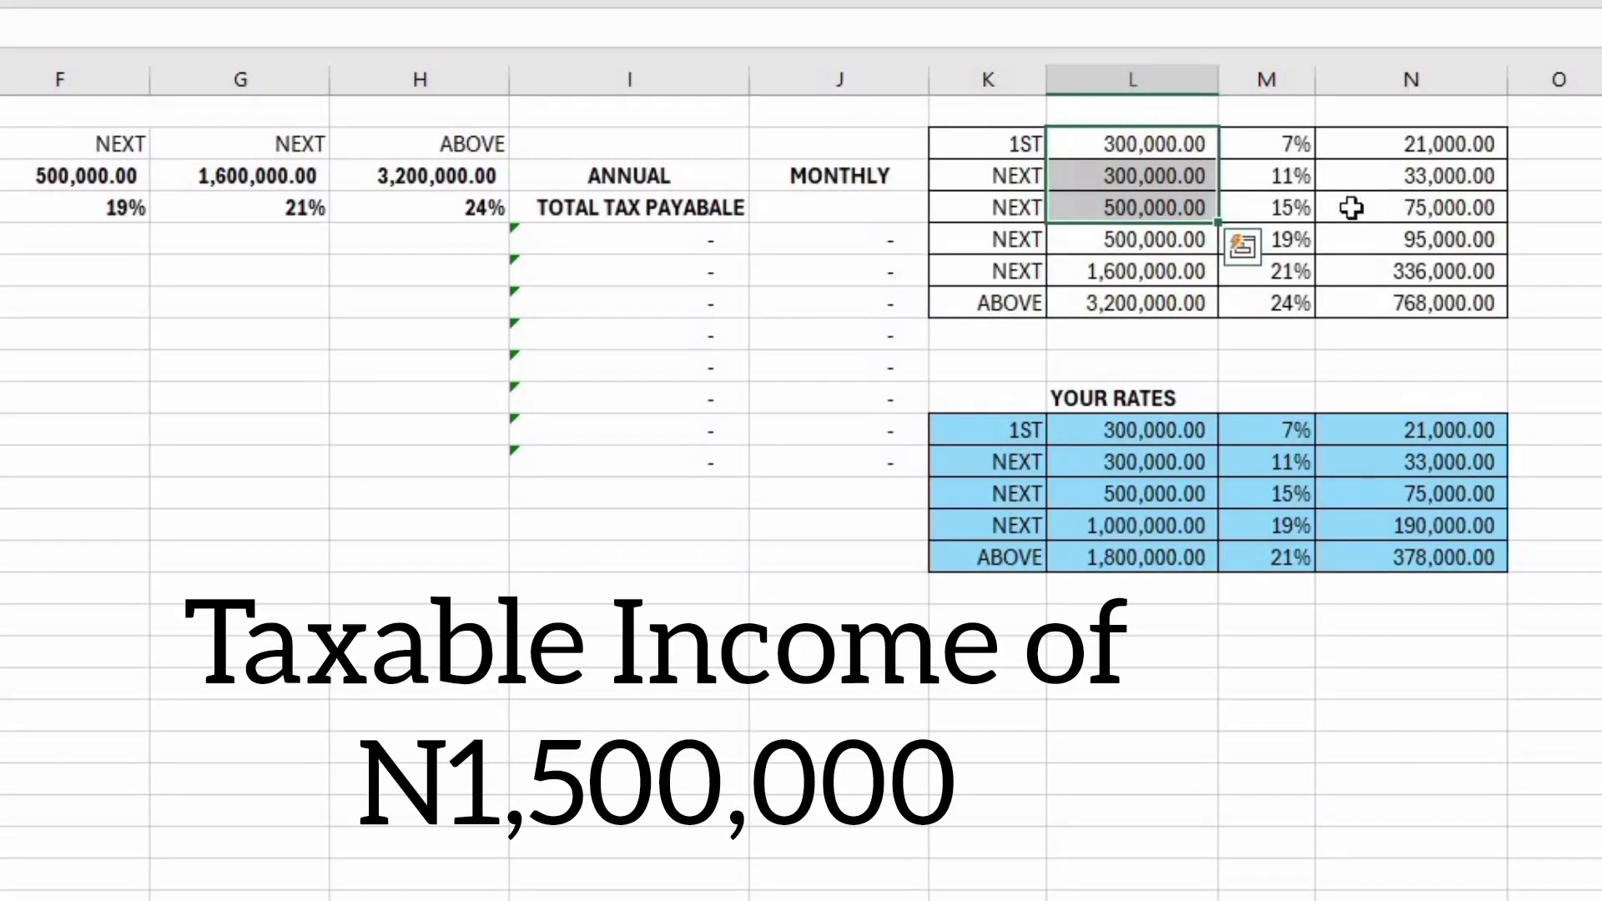
left_click(1452, 146)
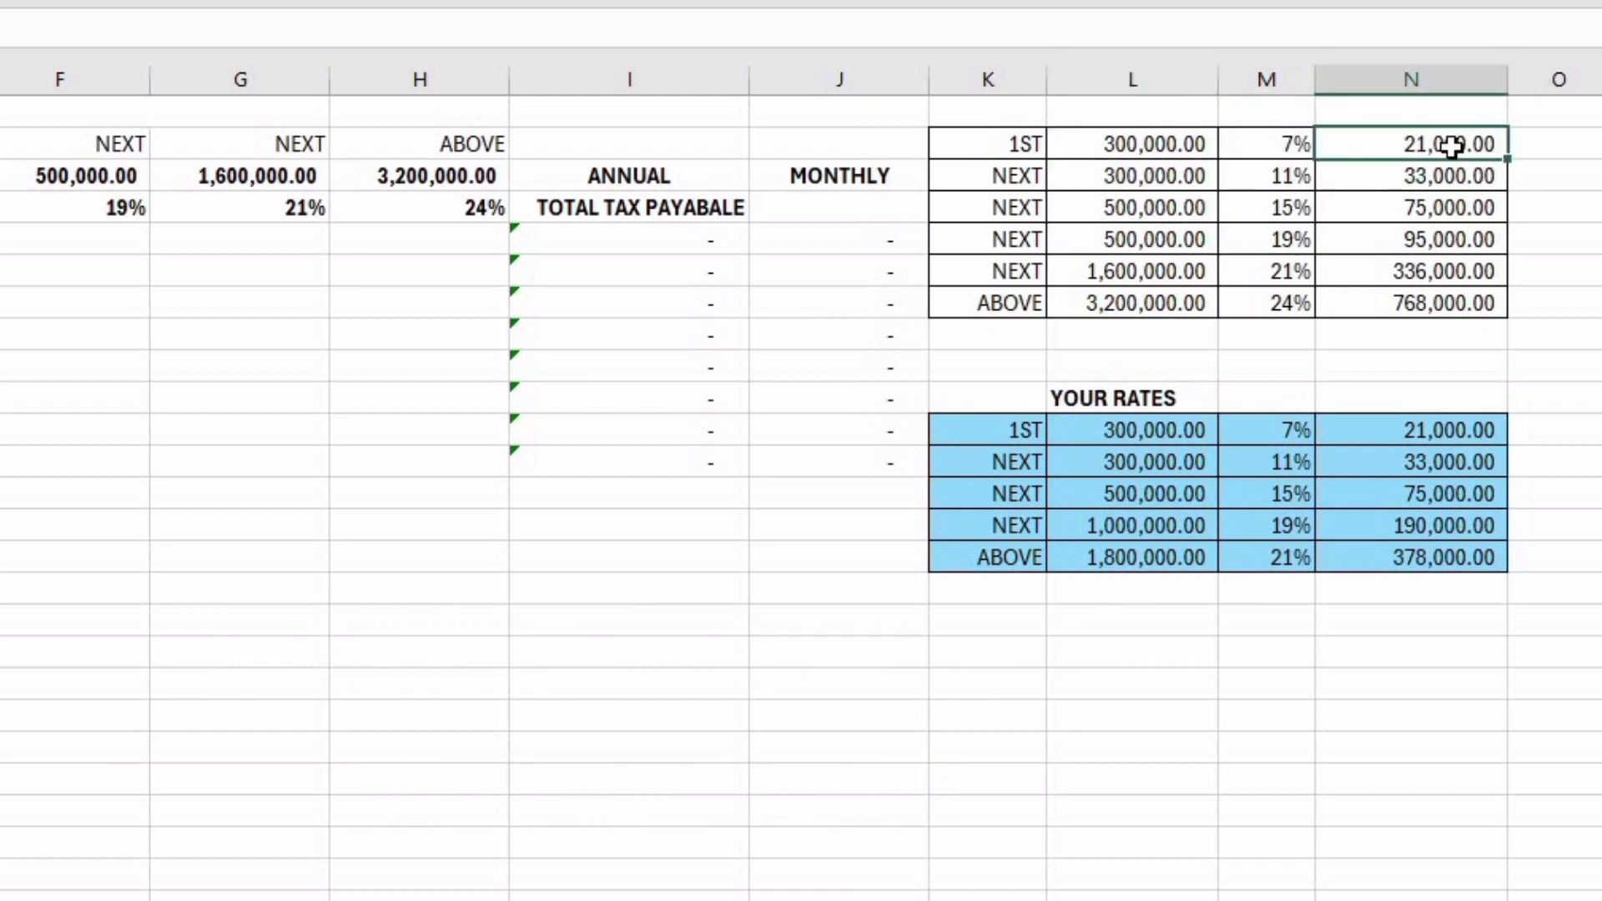
left_click(1162, 144)
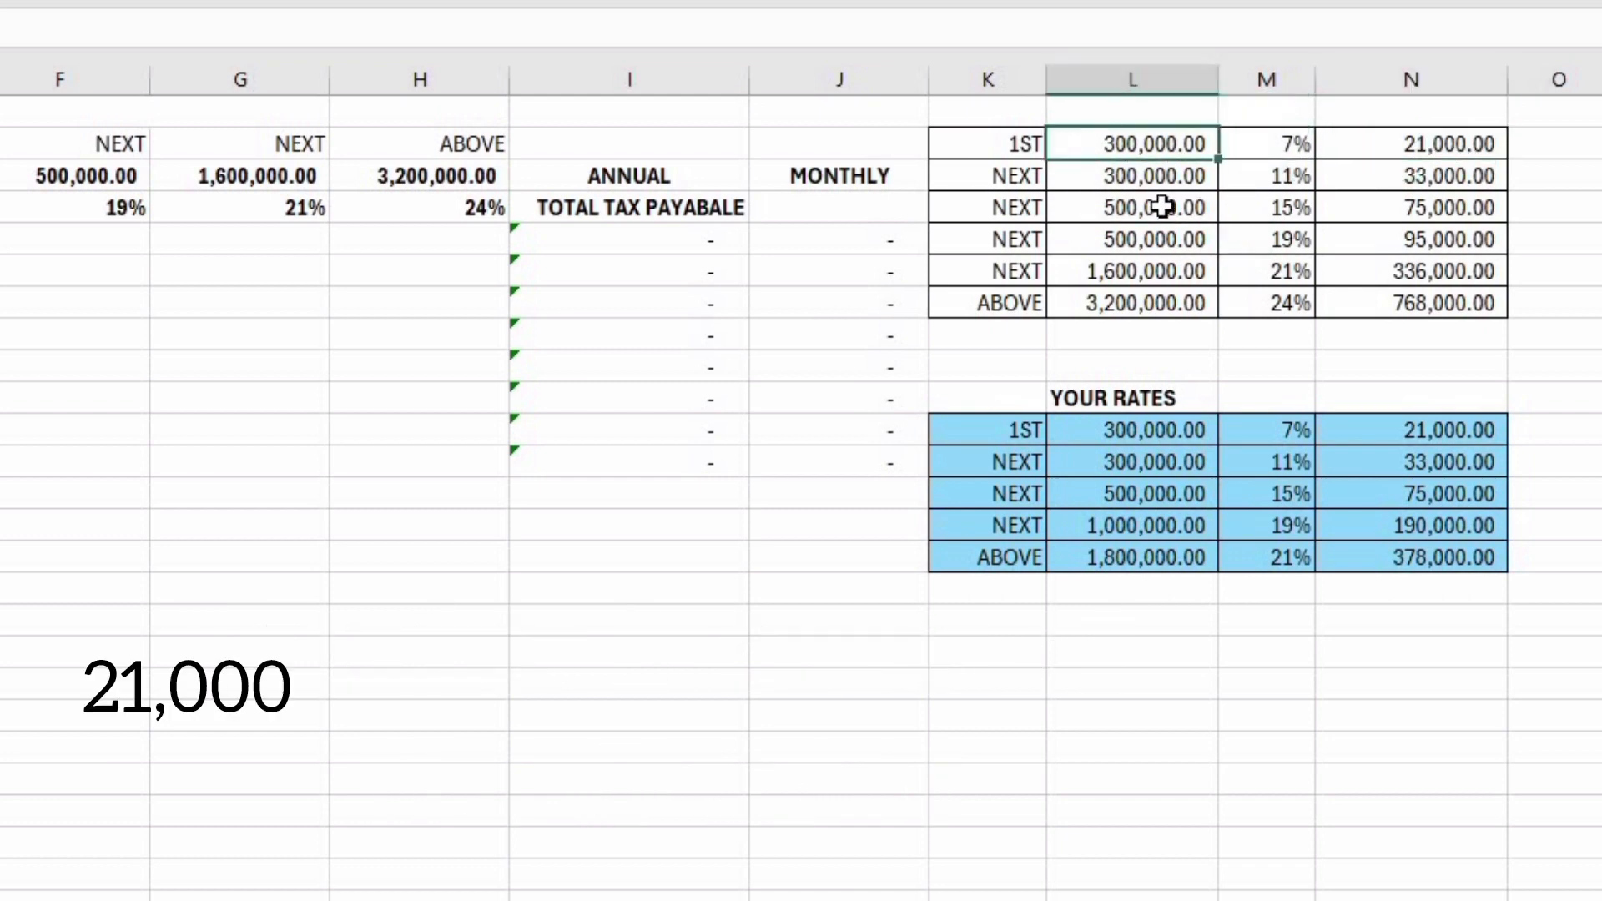
left_click_drag(1163, 207, 1163, 209)
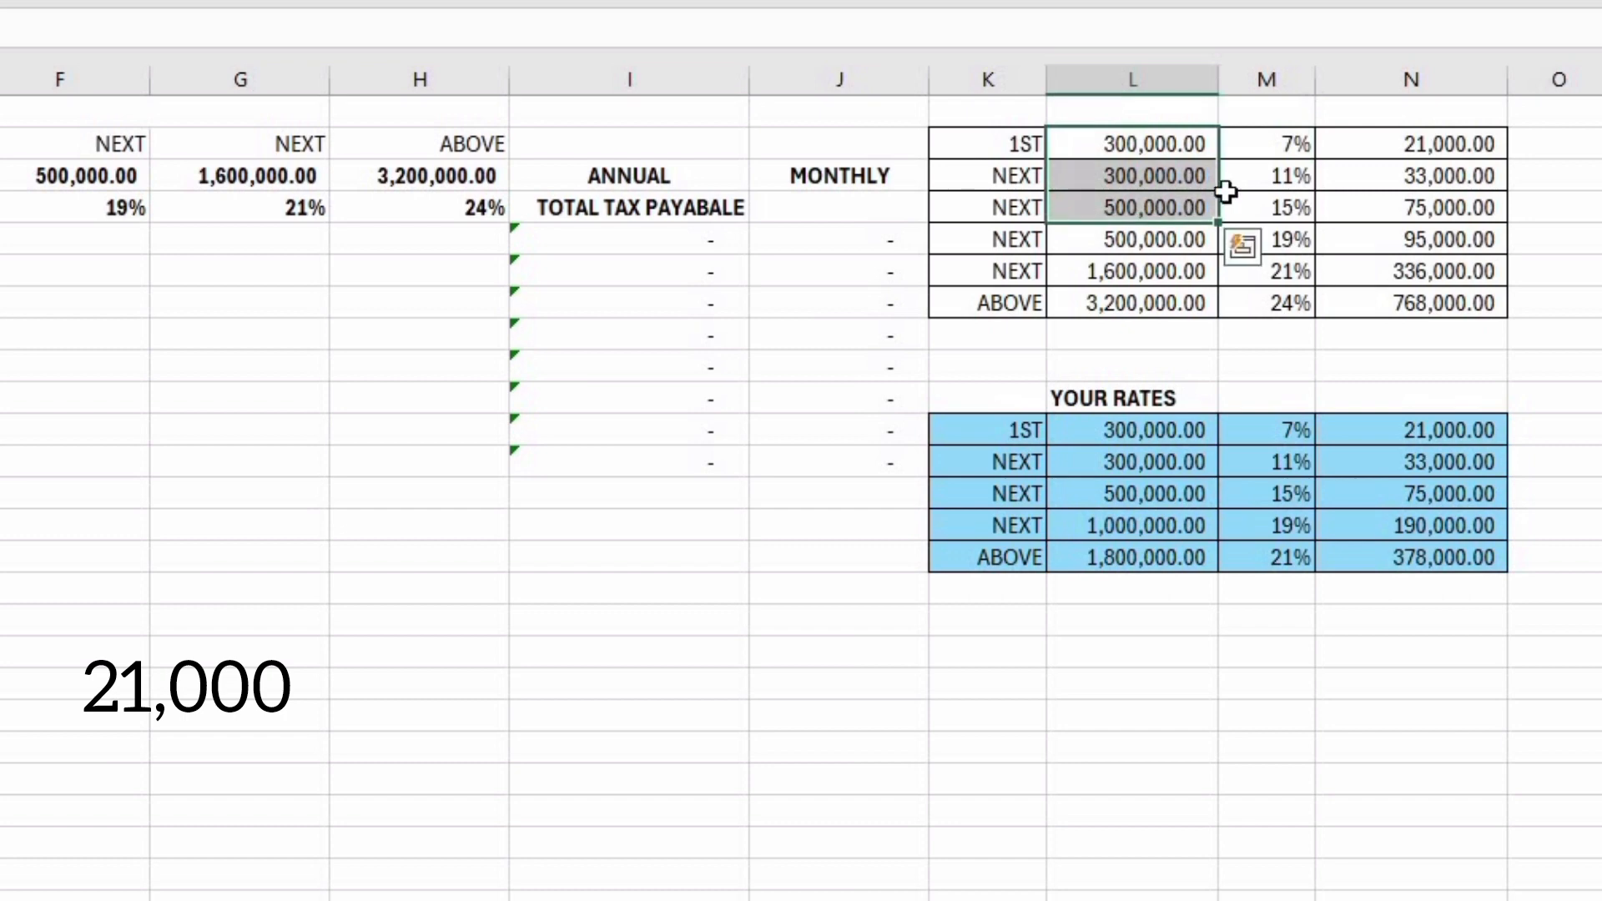
left_click_drag(1406, 144, 1401, 208)
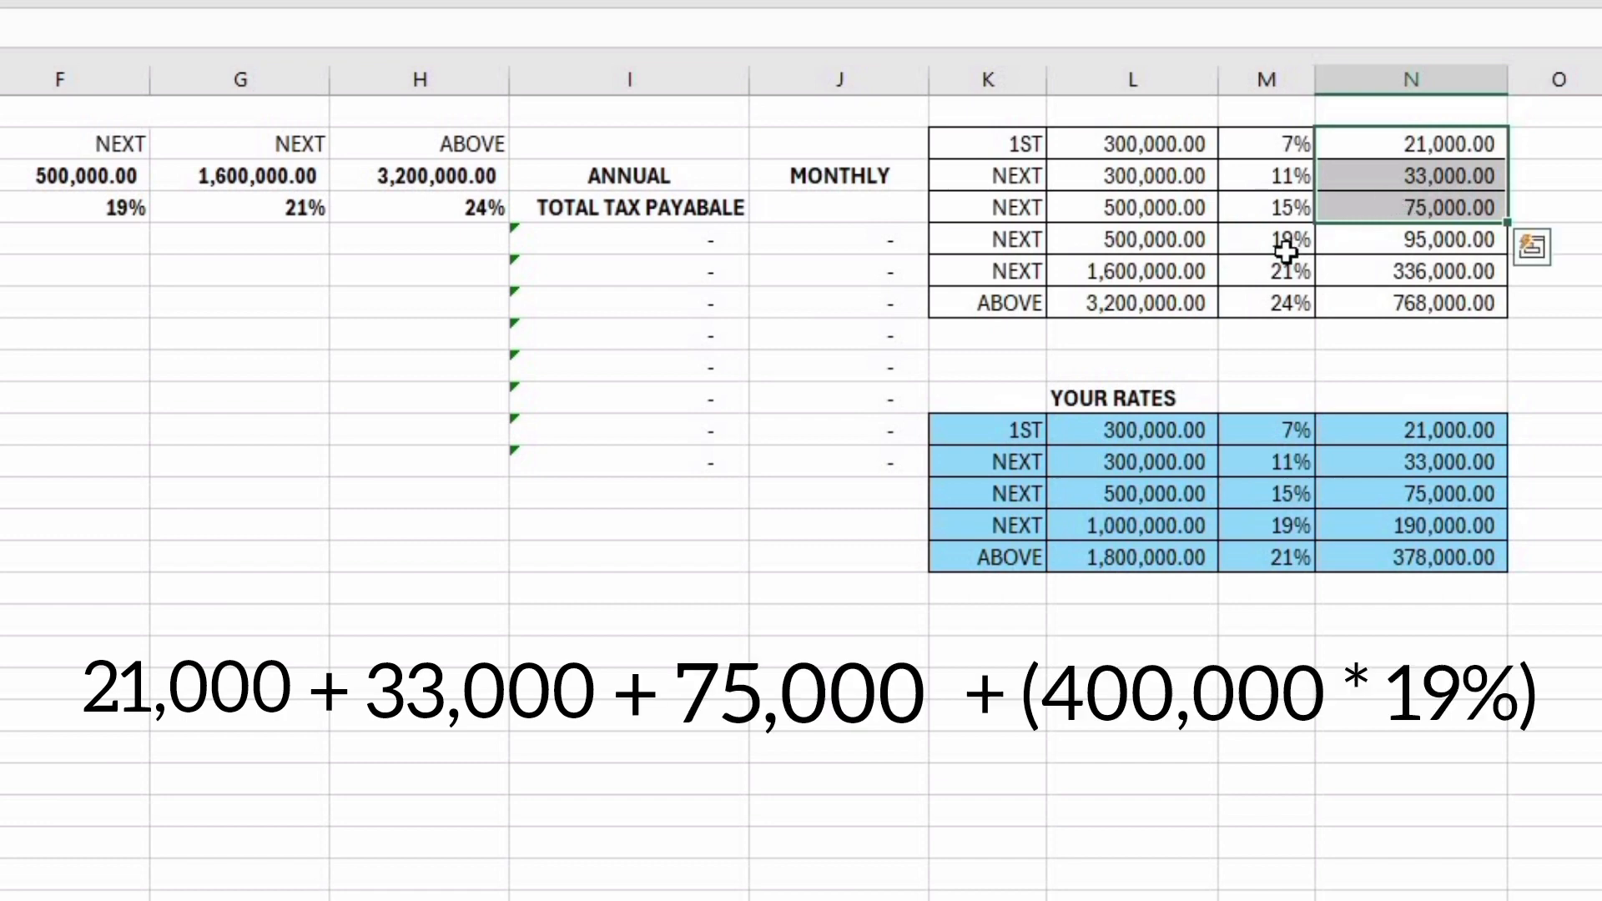
left_click(1163, 238)
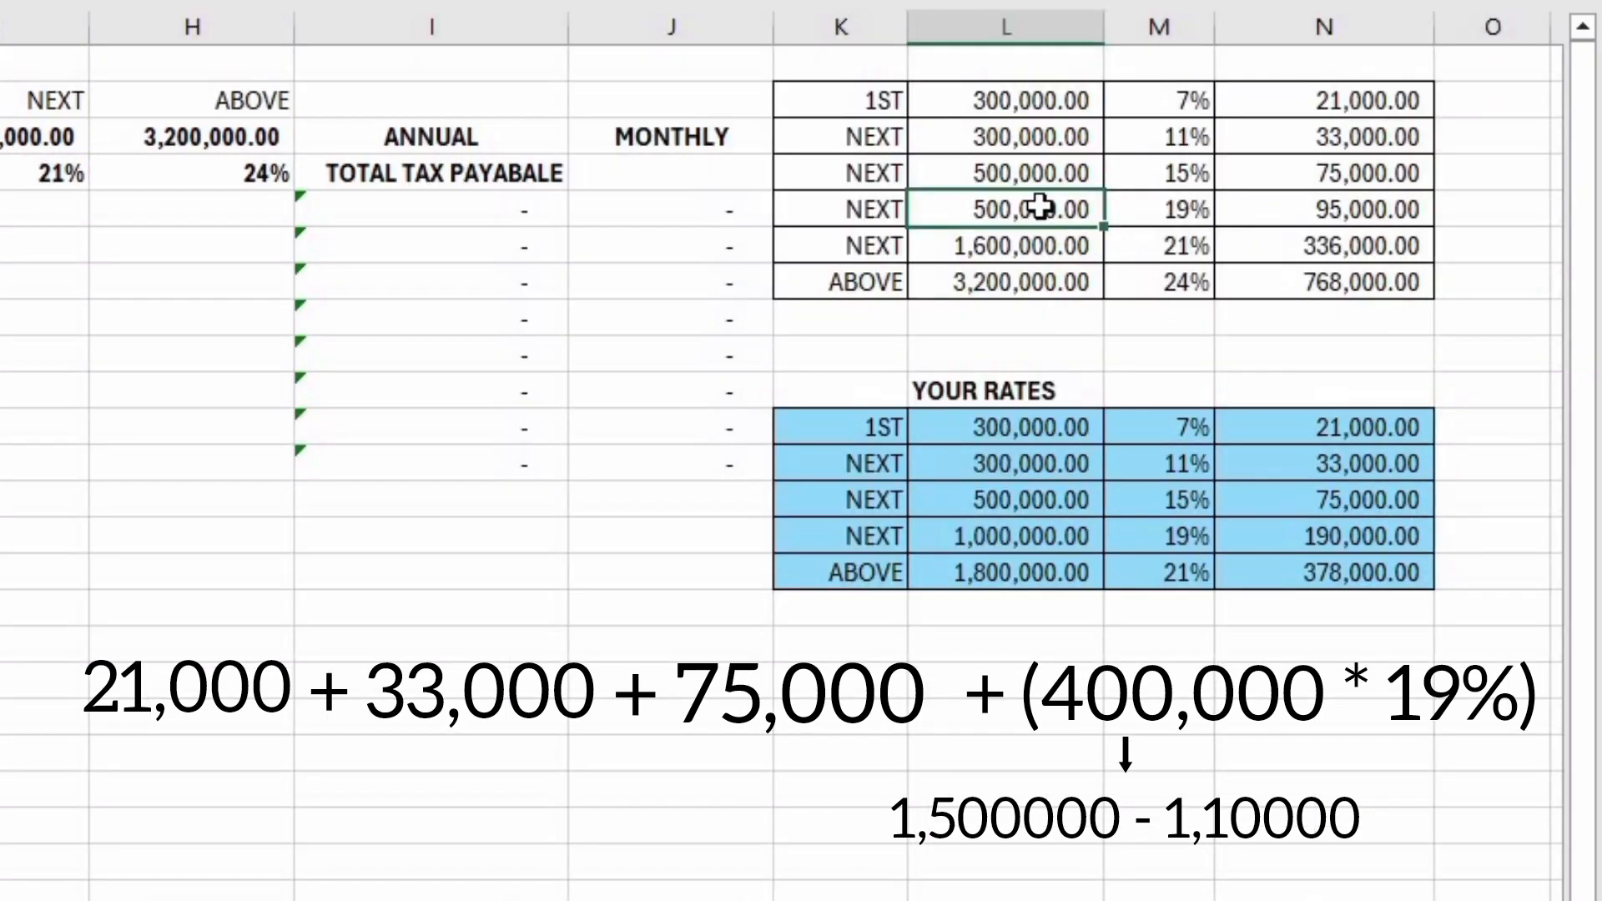
left_click(1150, 209)
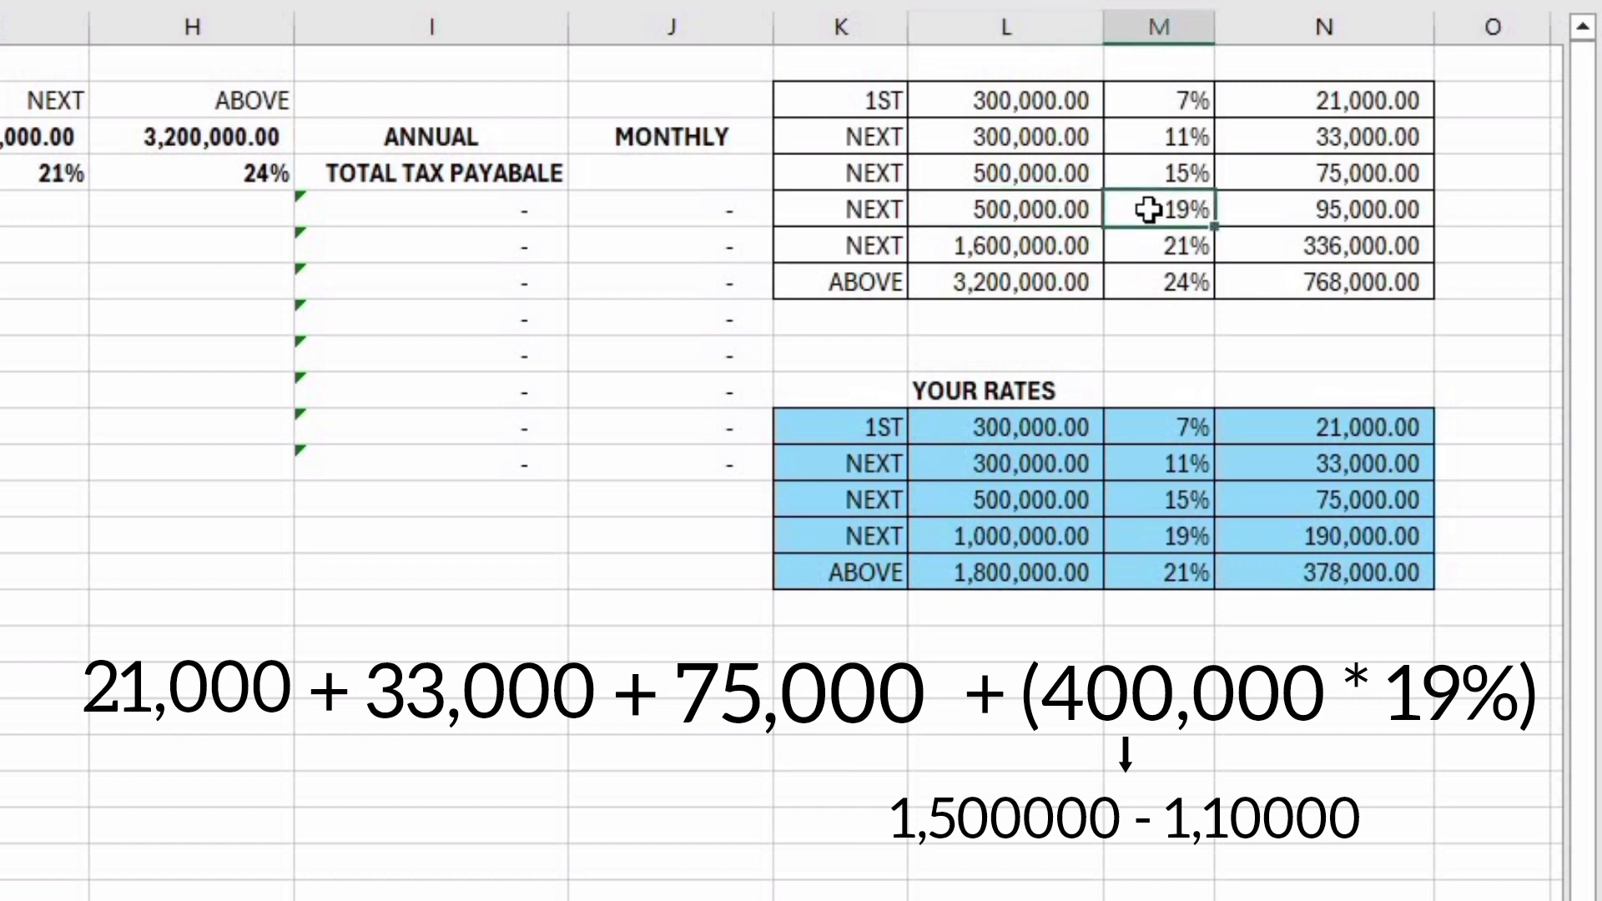
left_click_drag(1022, 102, 1020, 207)
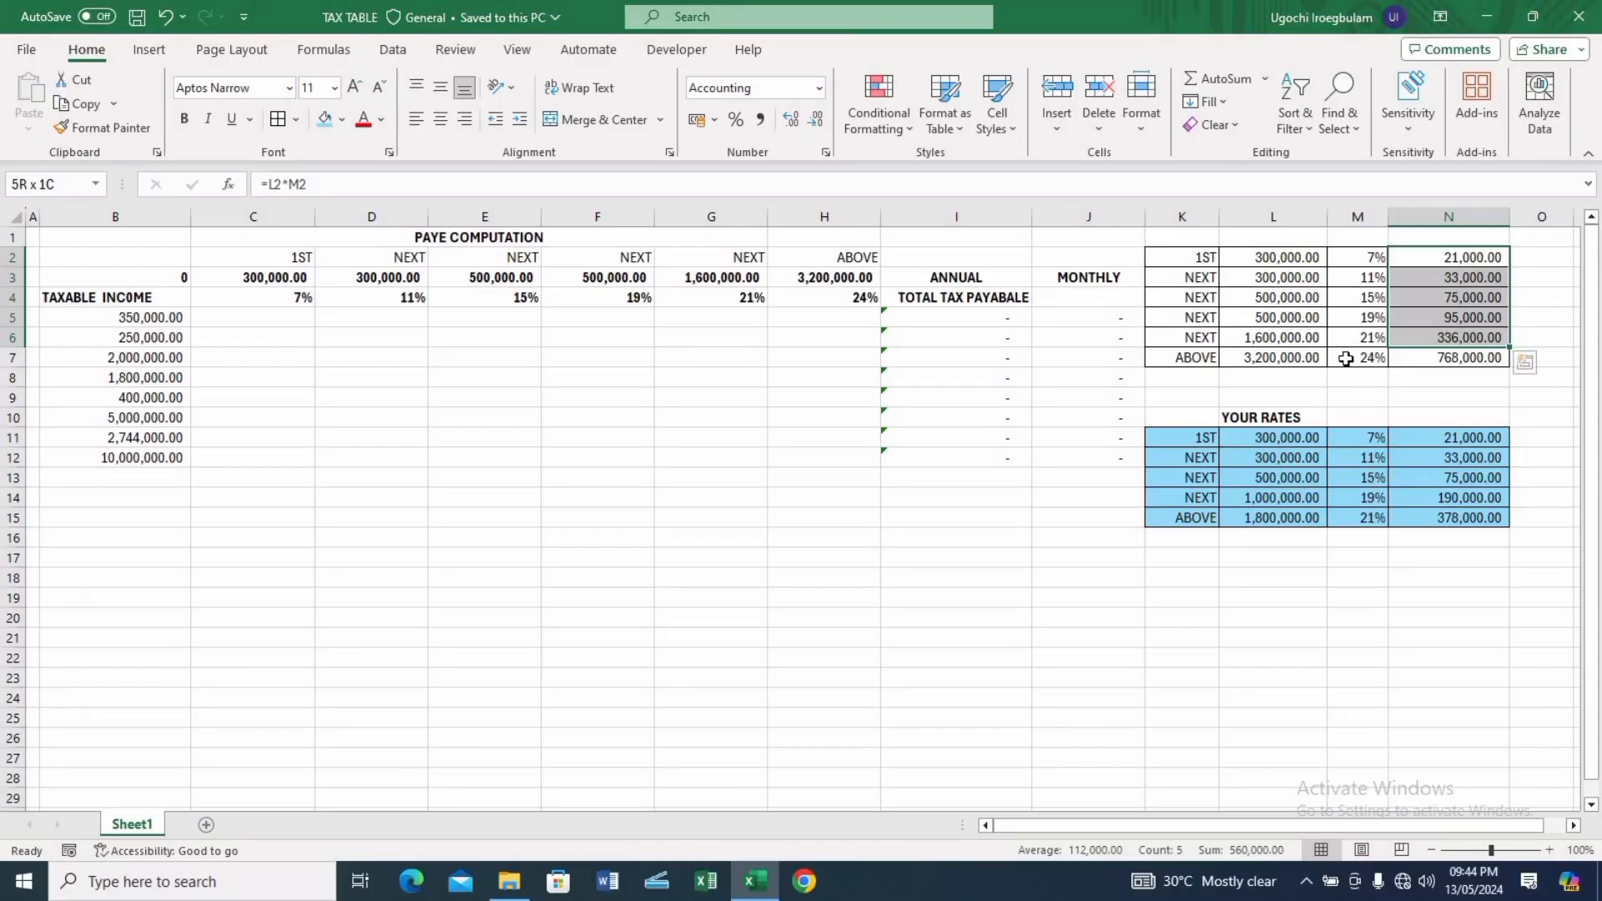
left_click(1346, 359)
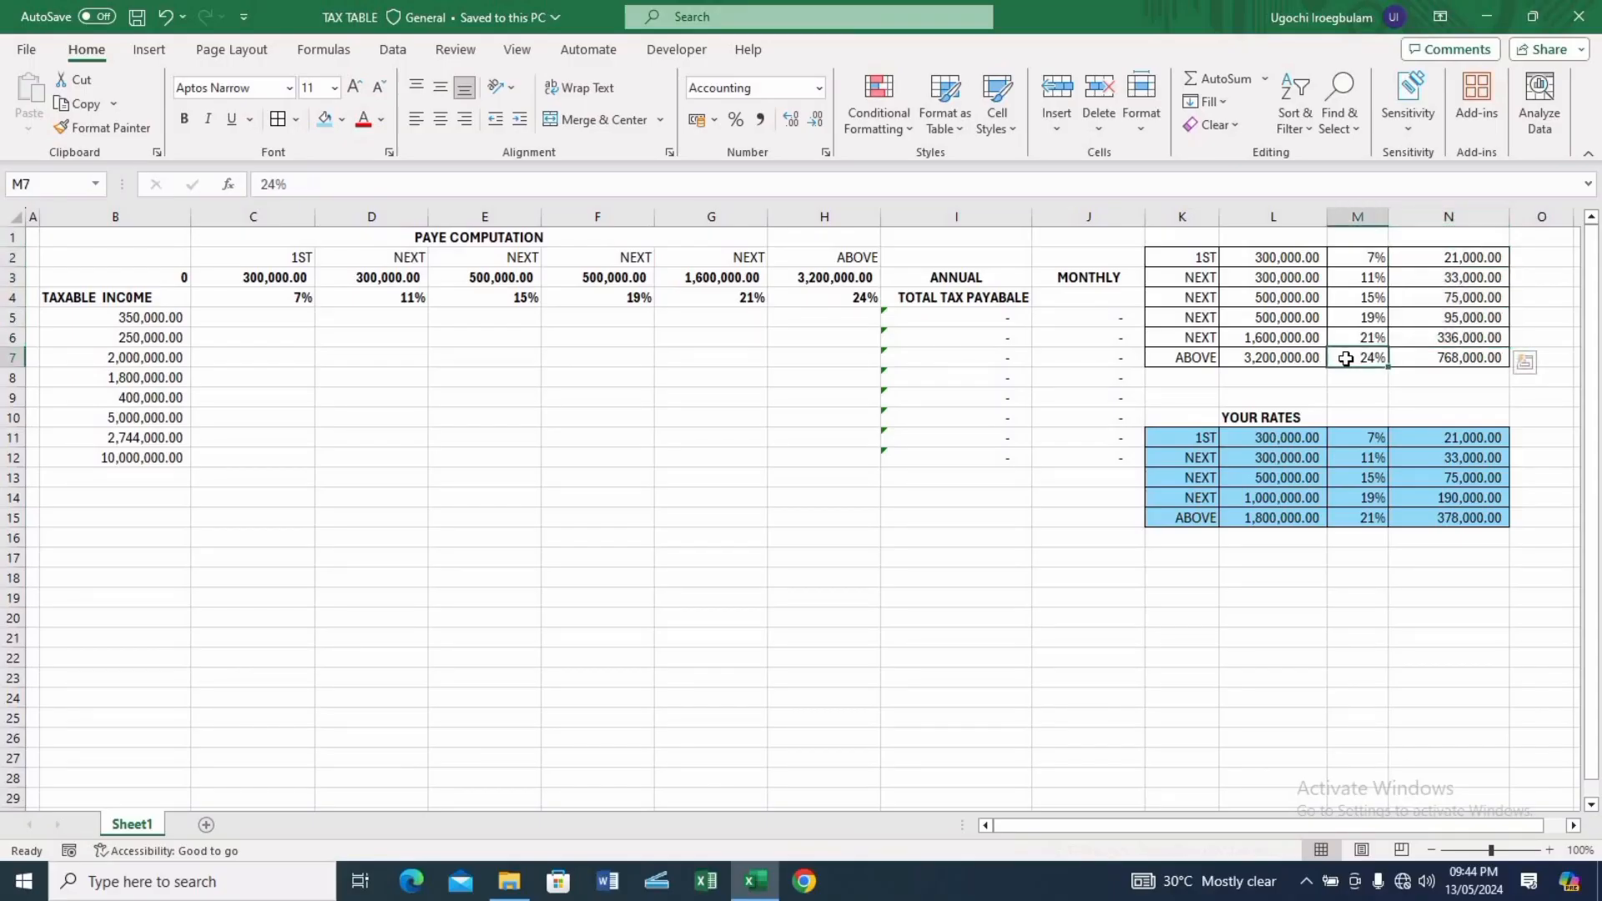
left_click(1265, 360)
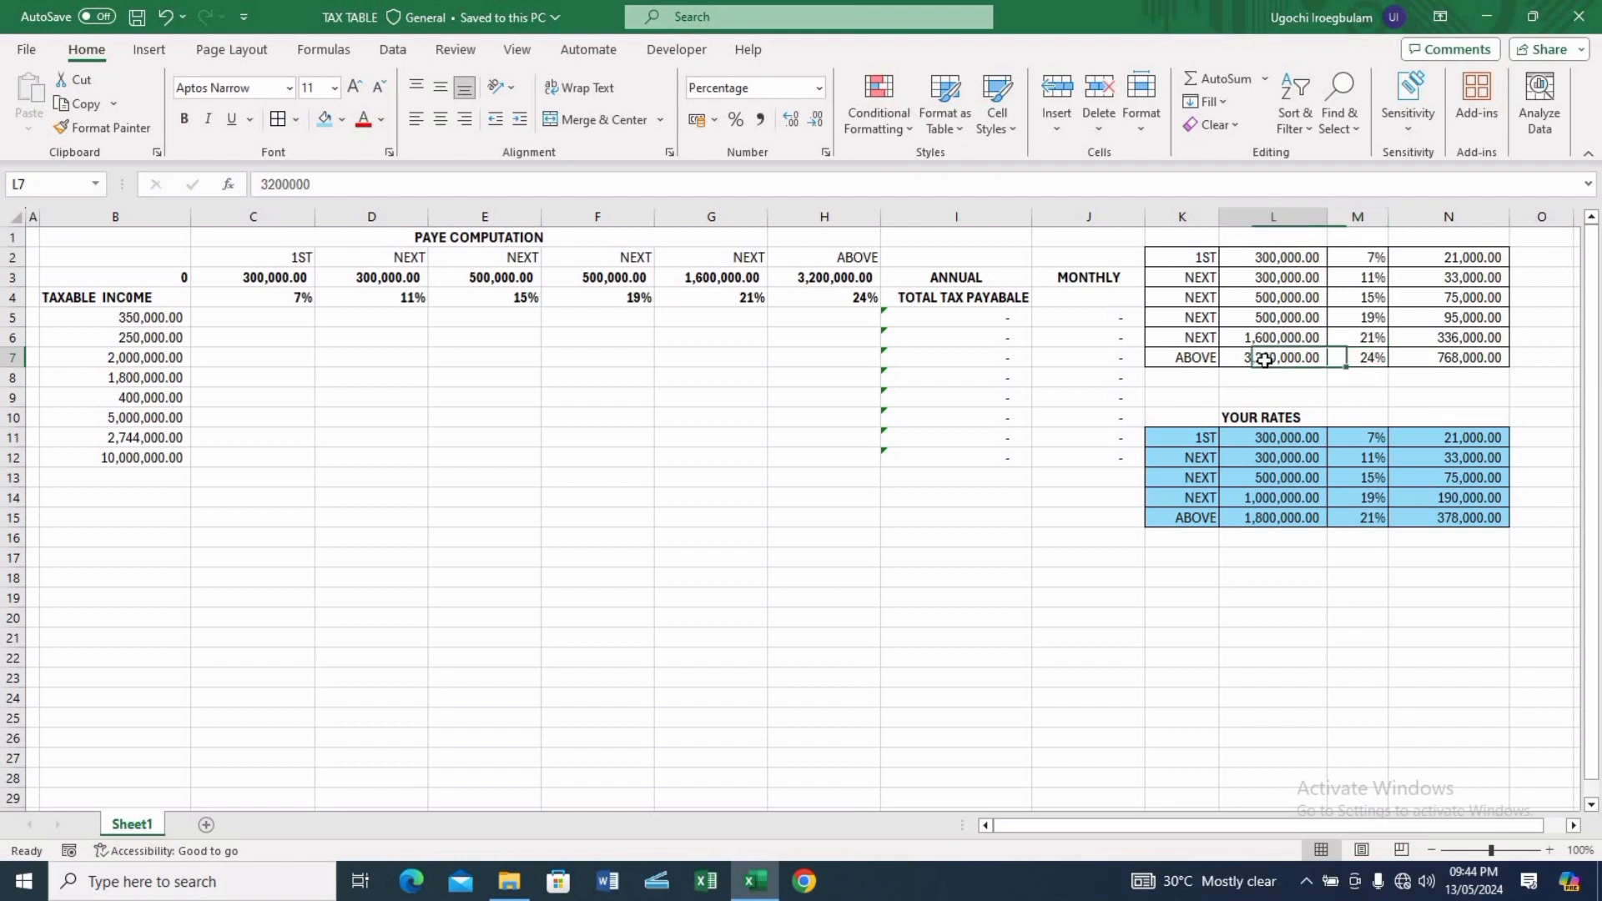
left_click(1258, 601)
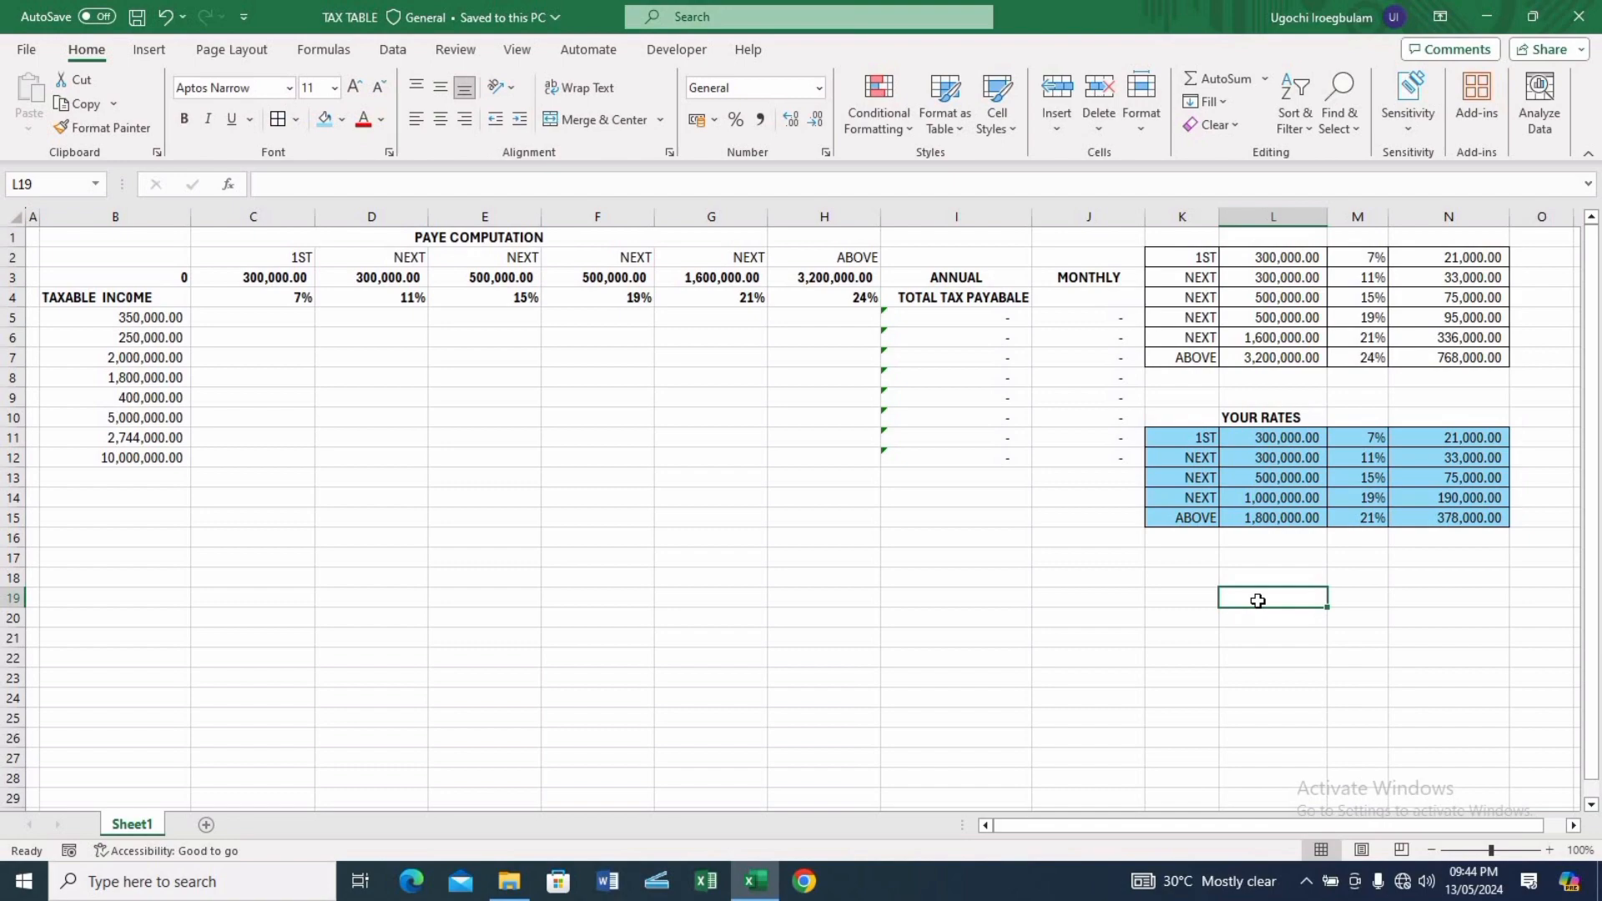
type("35")
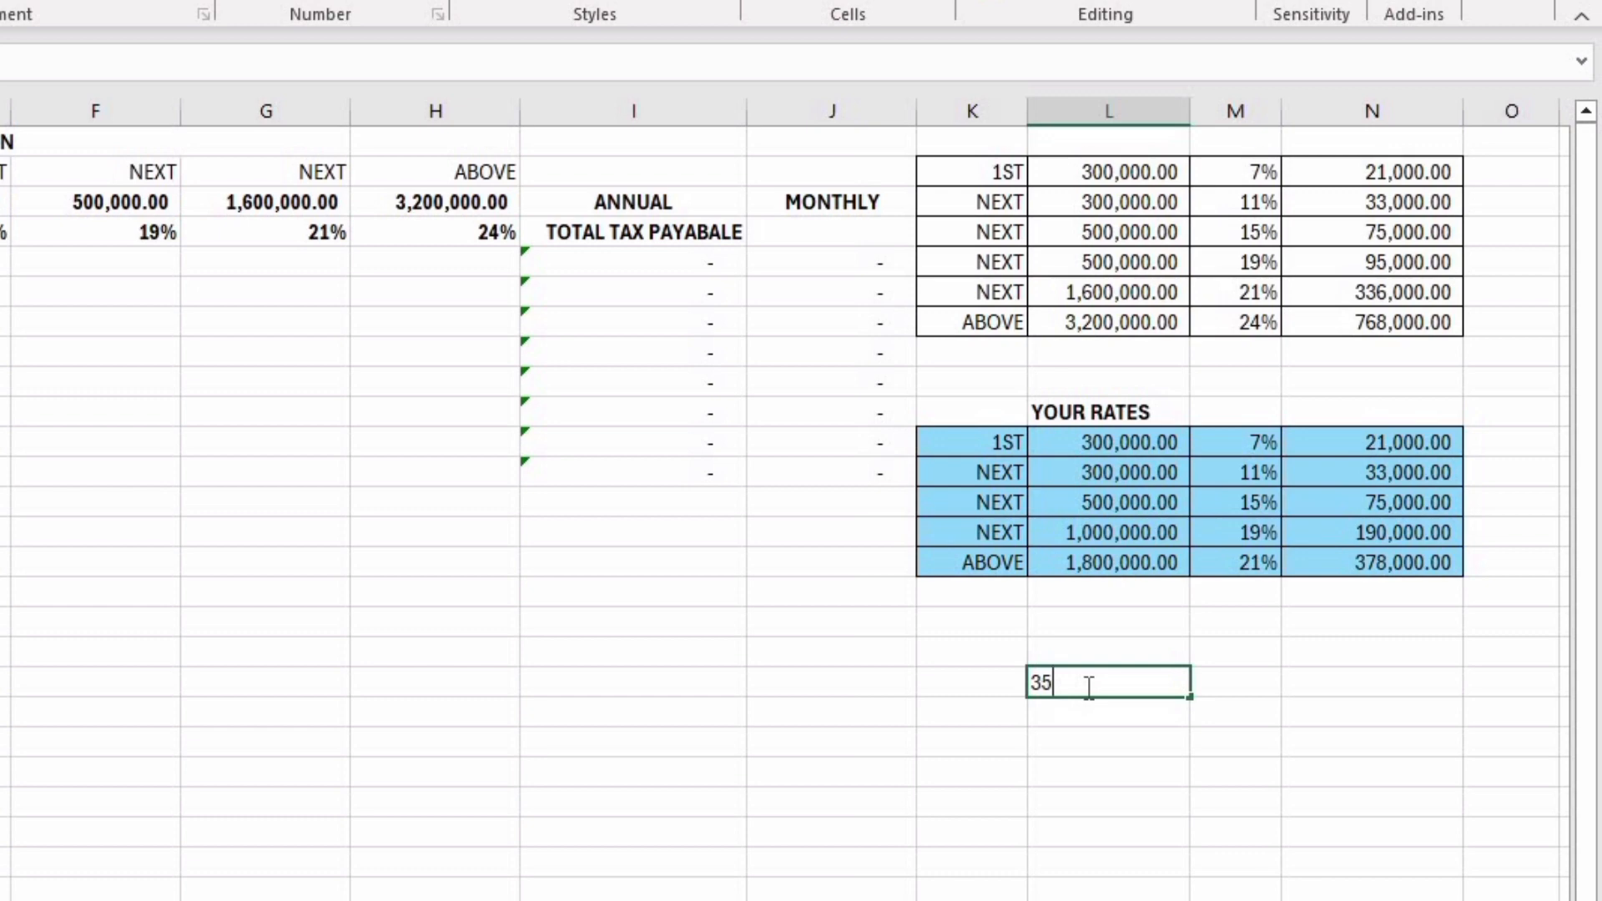
type("00000")
left_click(1033, 685)
type("=")
type("20000")
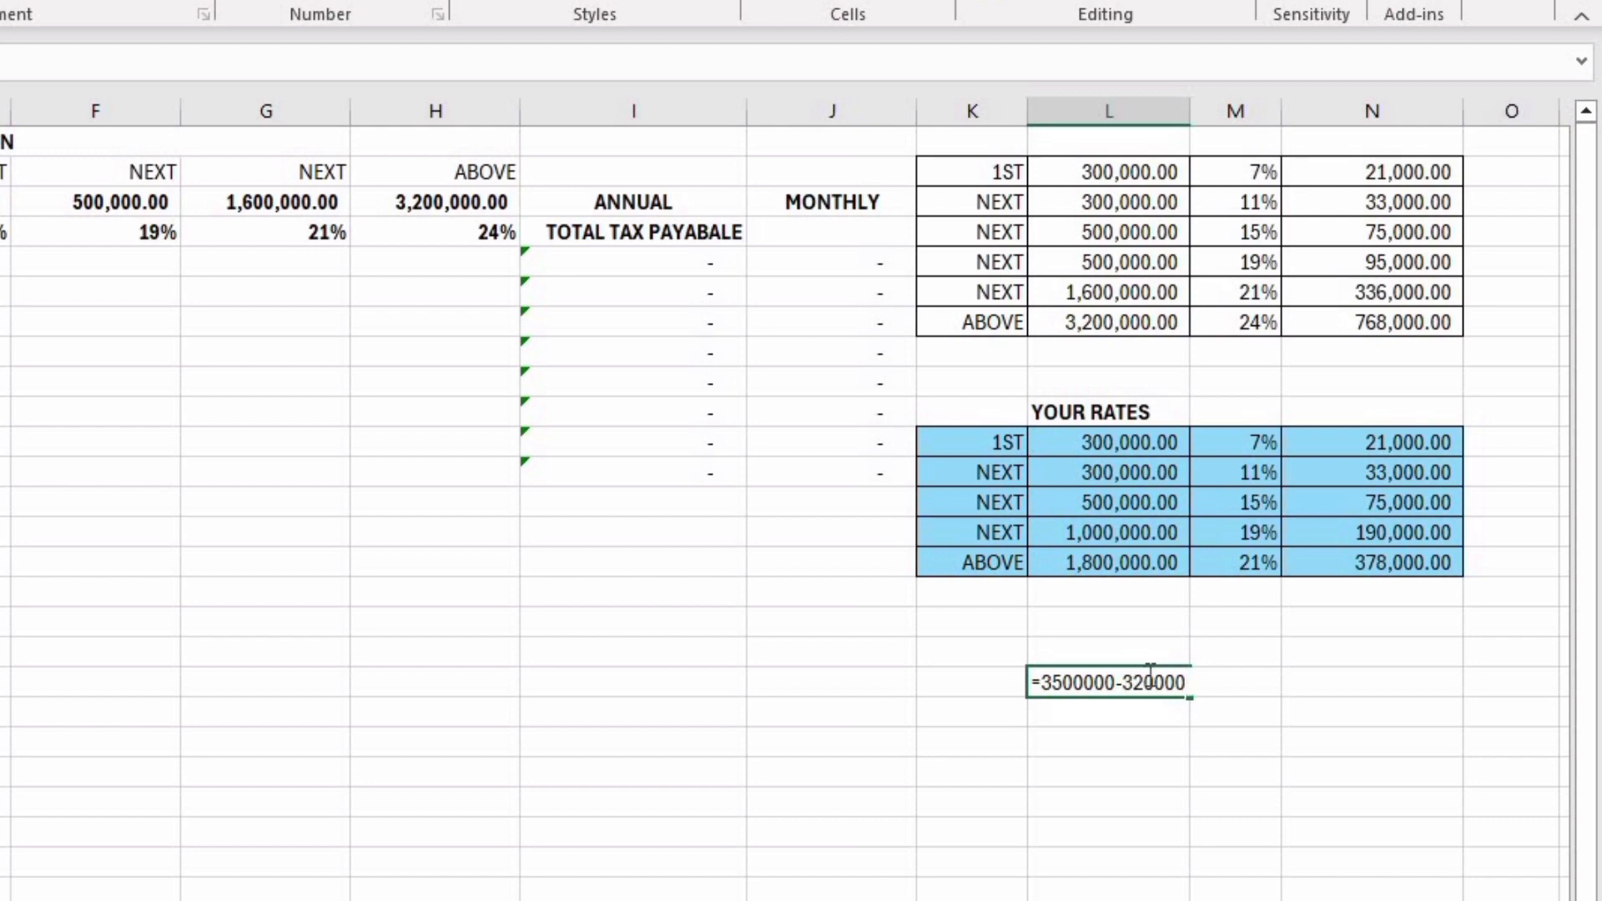
type("0")
key("Return")
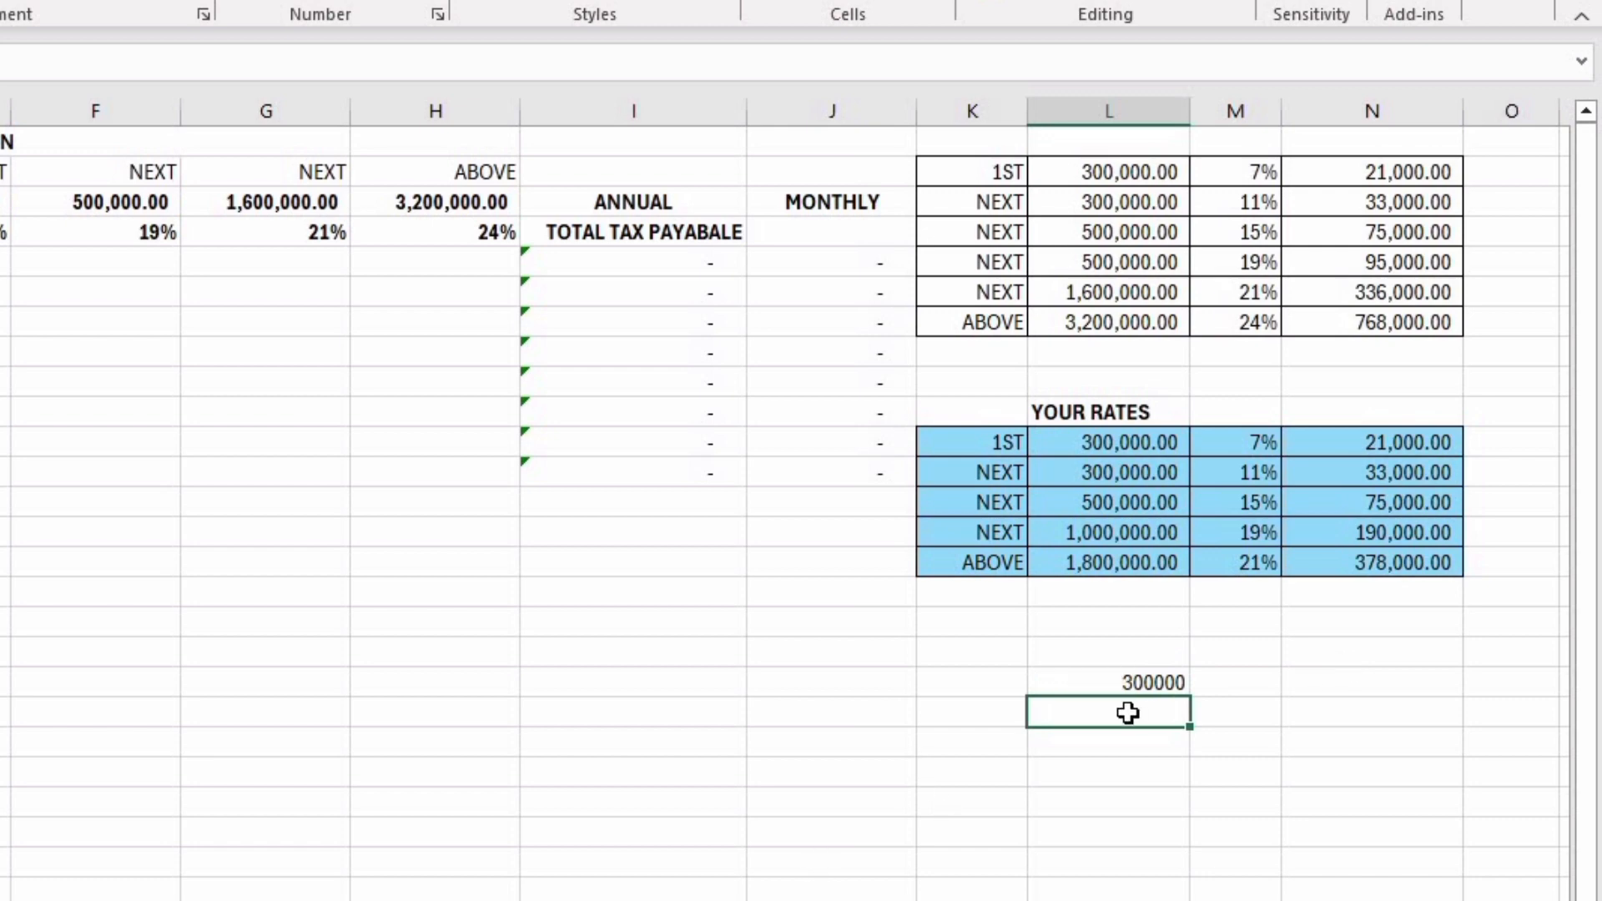
Step: Multiply the ABOVE rate by the excess income in cell L20 with the formula =M7*L19
type("=")
left_click(1251, 319)
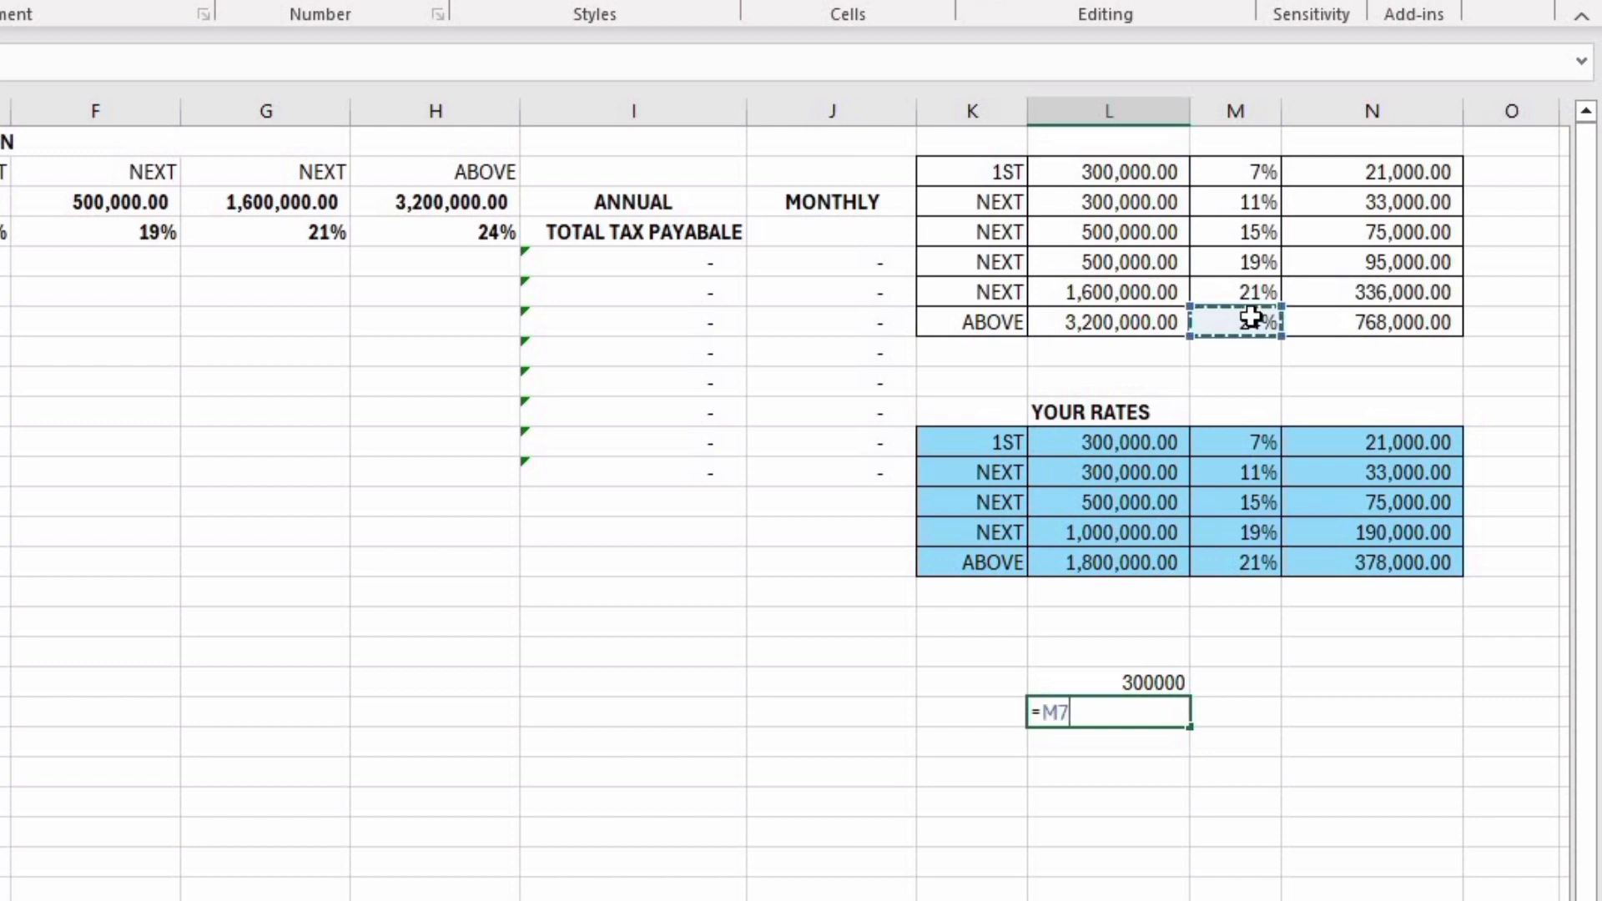
type("*")
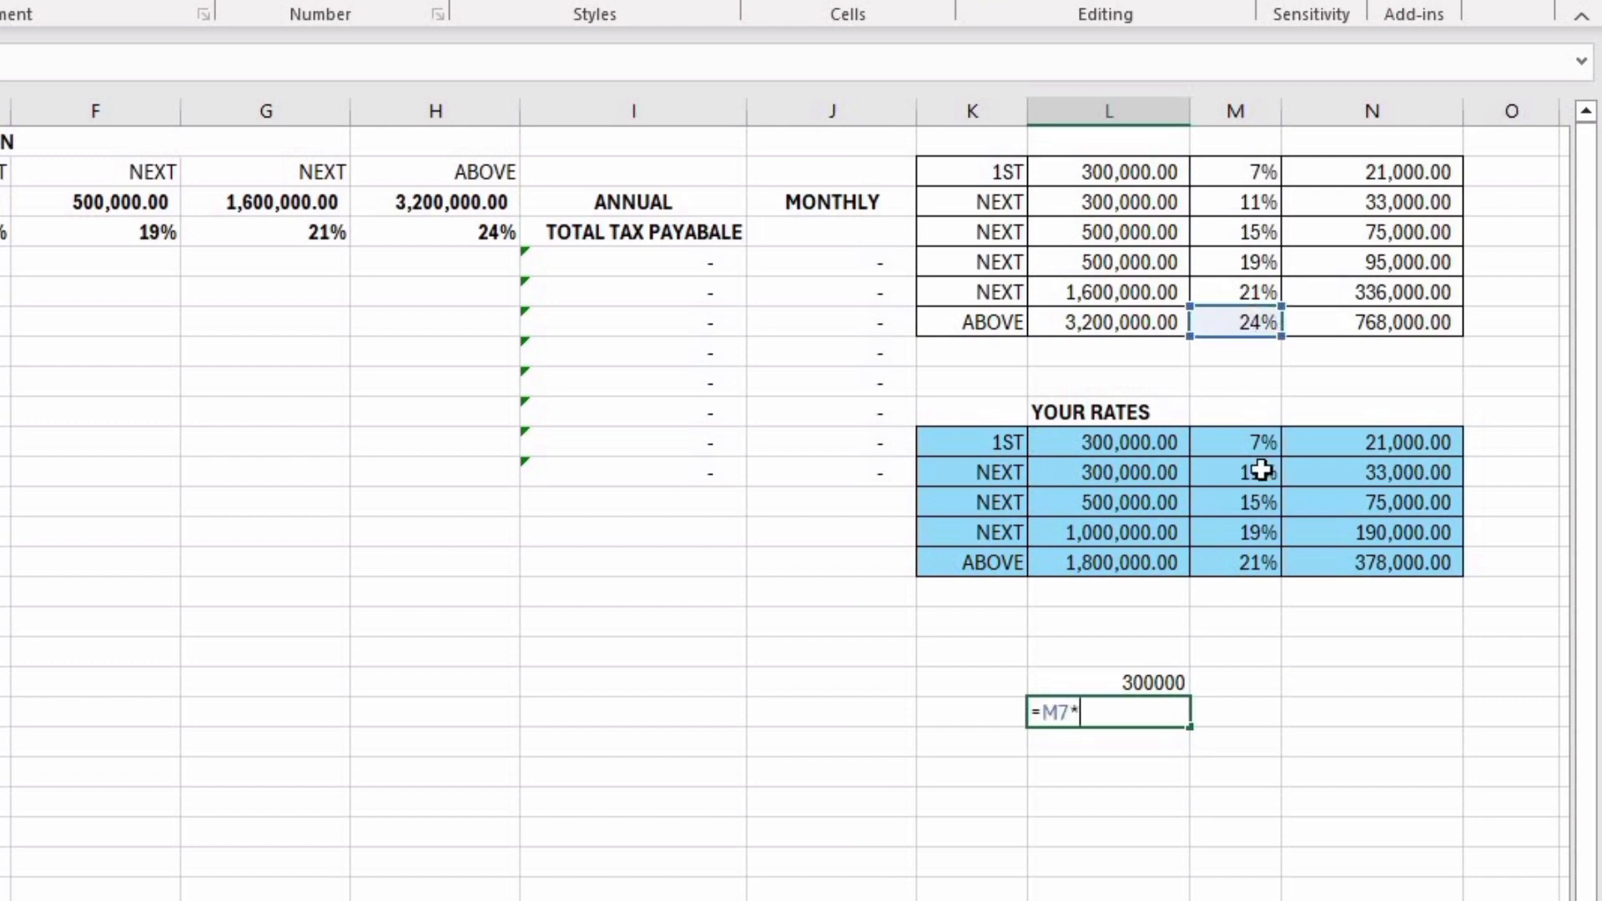
left_click(1133, 683)
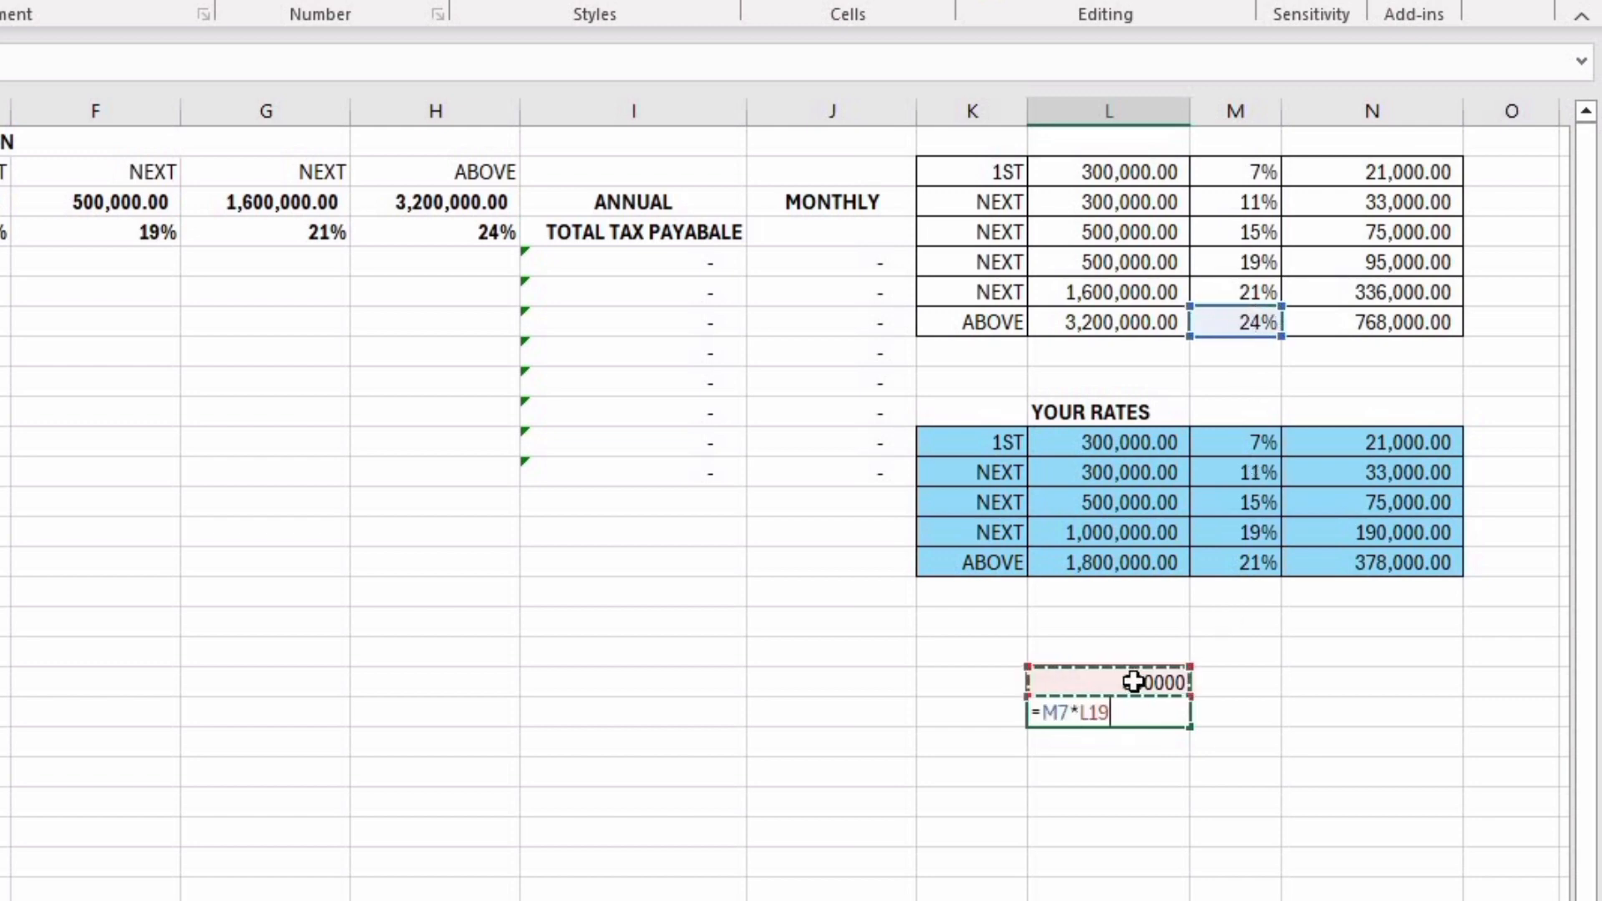
key("Return")
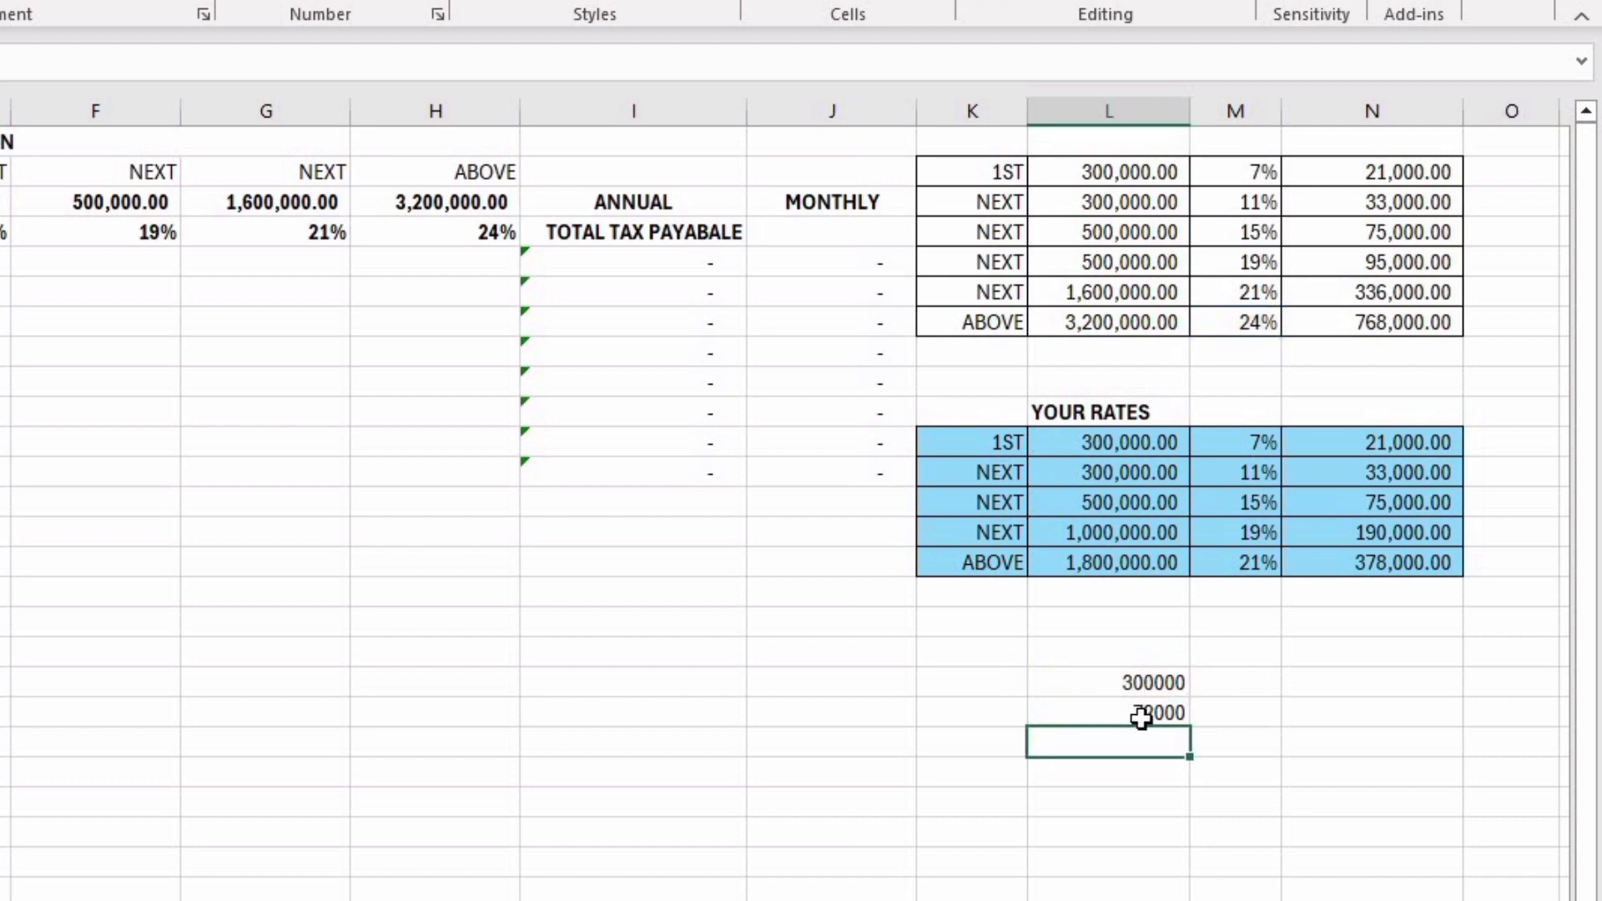
Step: Total the tax on the first five bands in cell L21 by summing N2:N6
type("=SUM(")
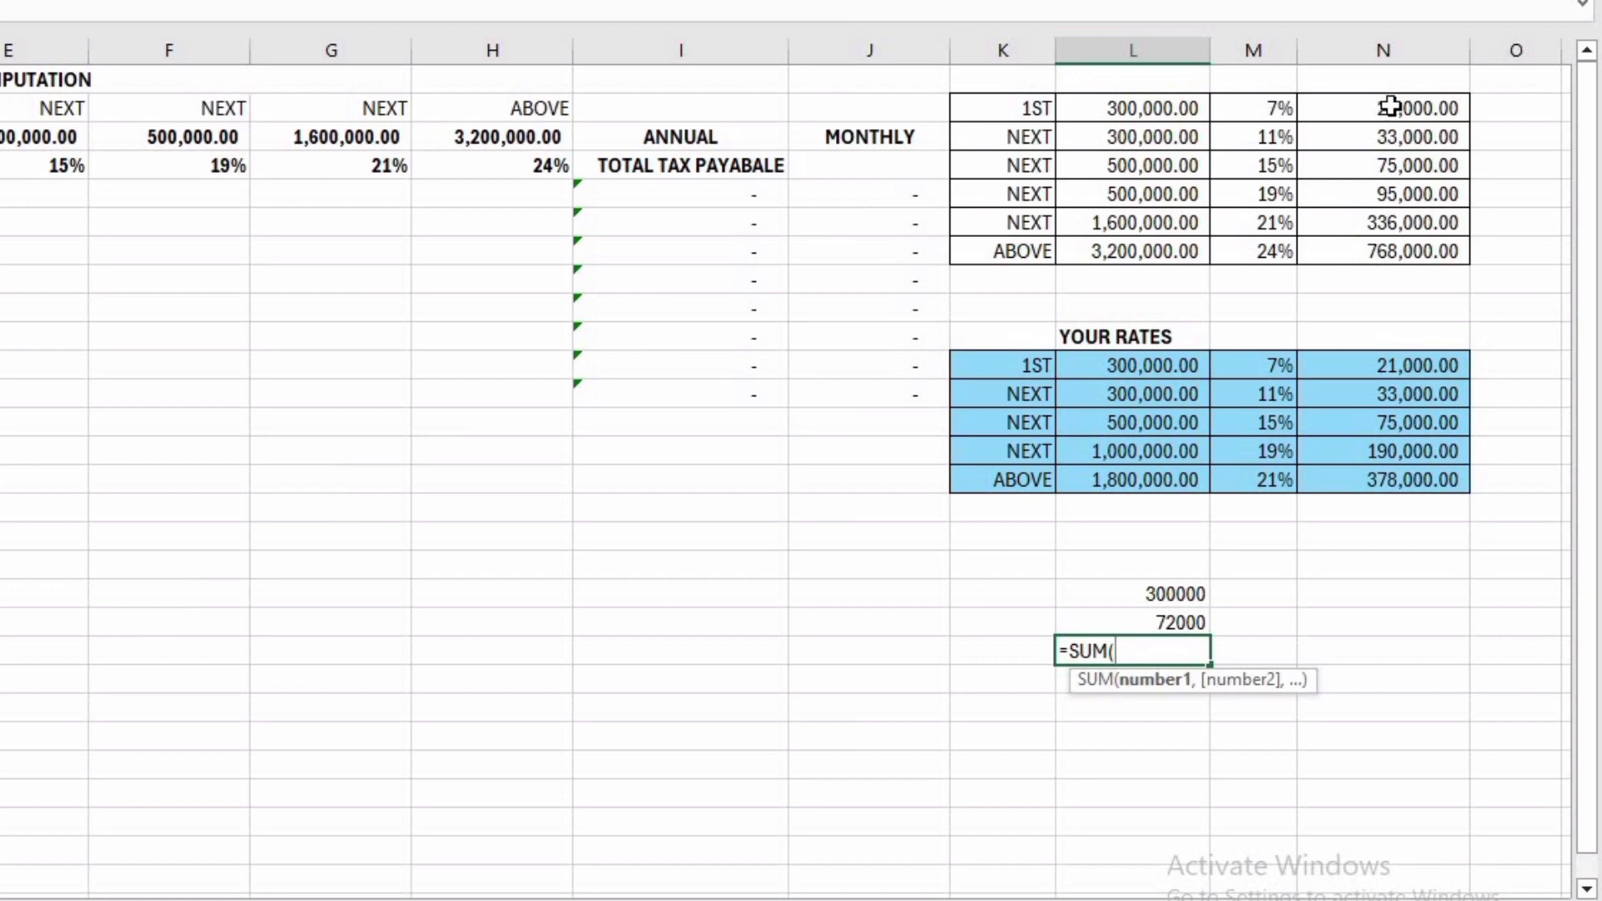
left_click_drag(1391, 108, 1383, 219)
key("Return")
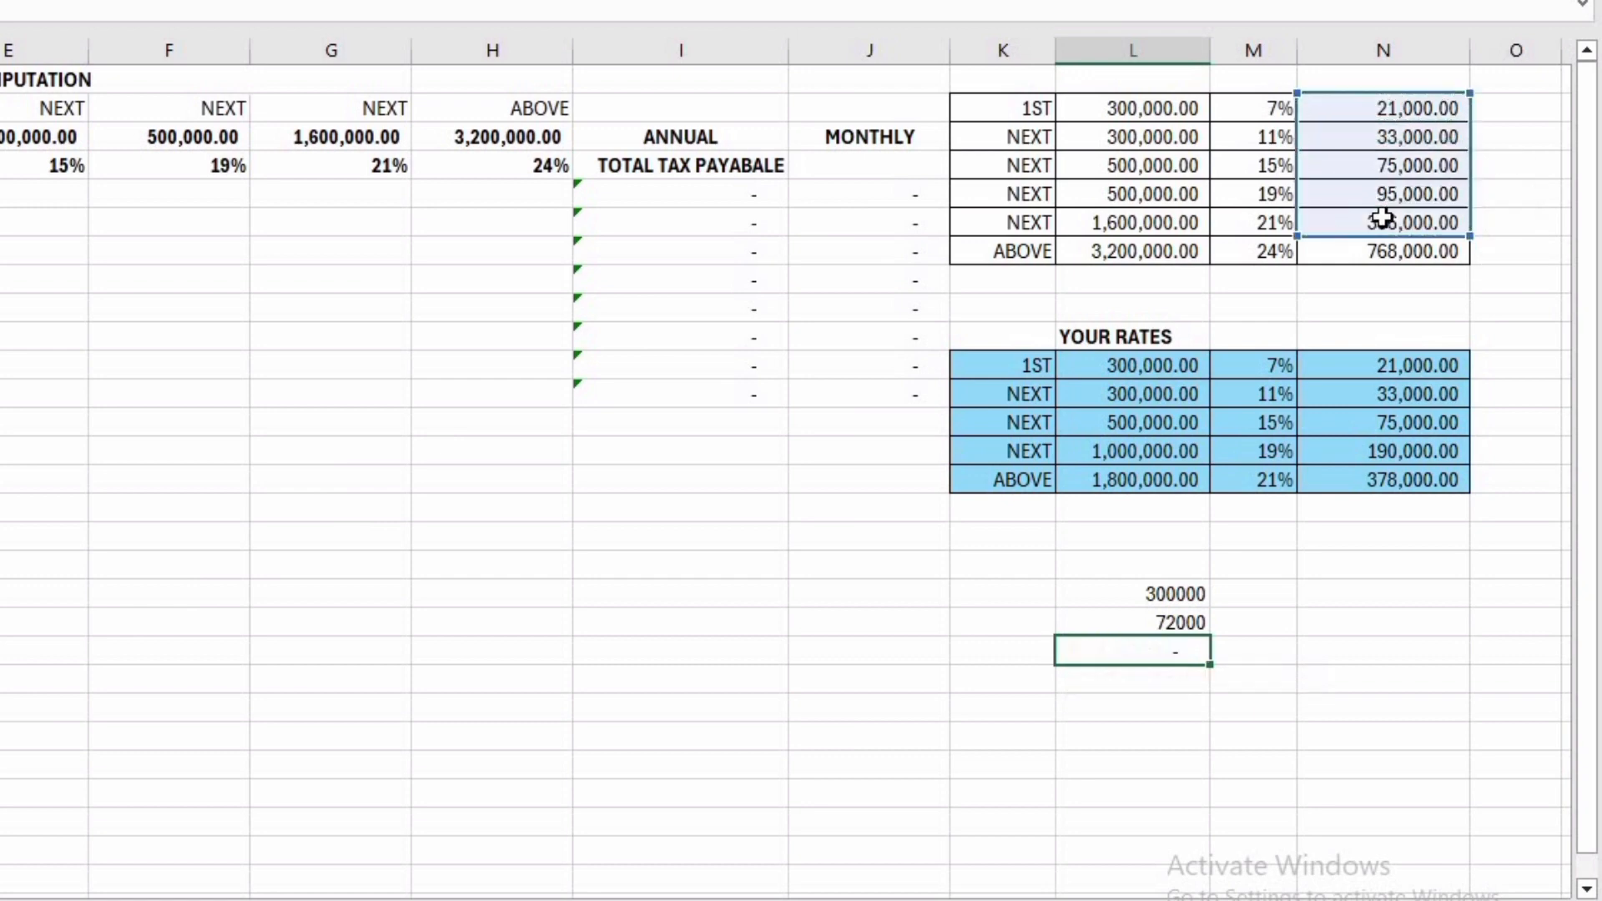
Step: Total the excess-income tax and the first five bands' tax in cell L22 with the formula =SUM(L20:L21)
double_click(1170, 676)
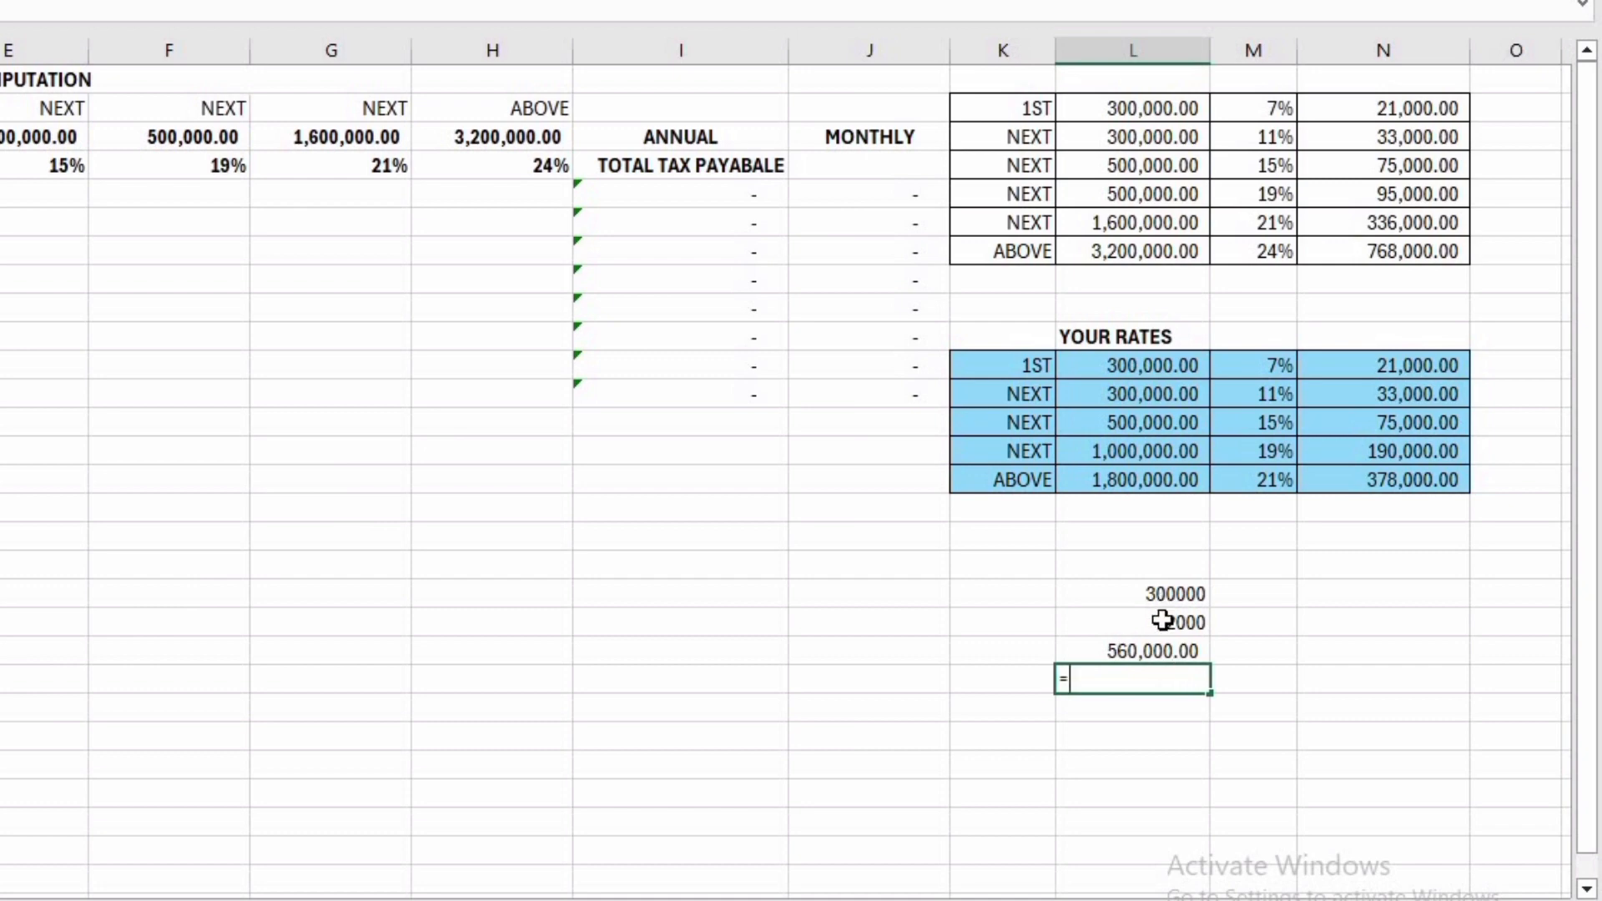
left_click_drag(1163, 618, 1152, 651)
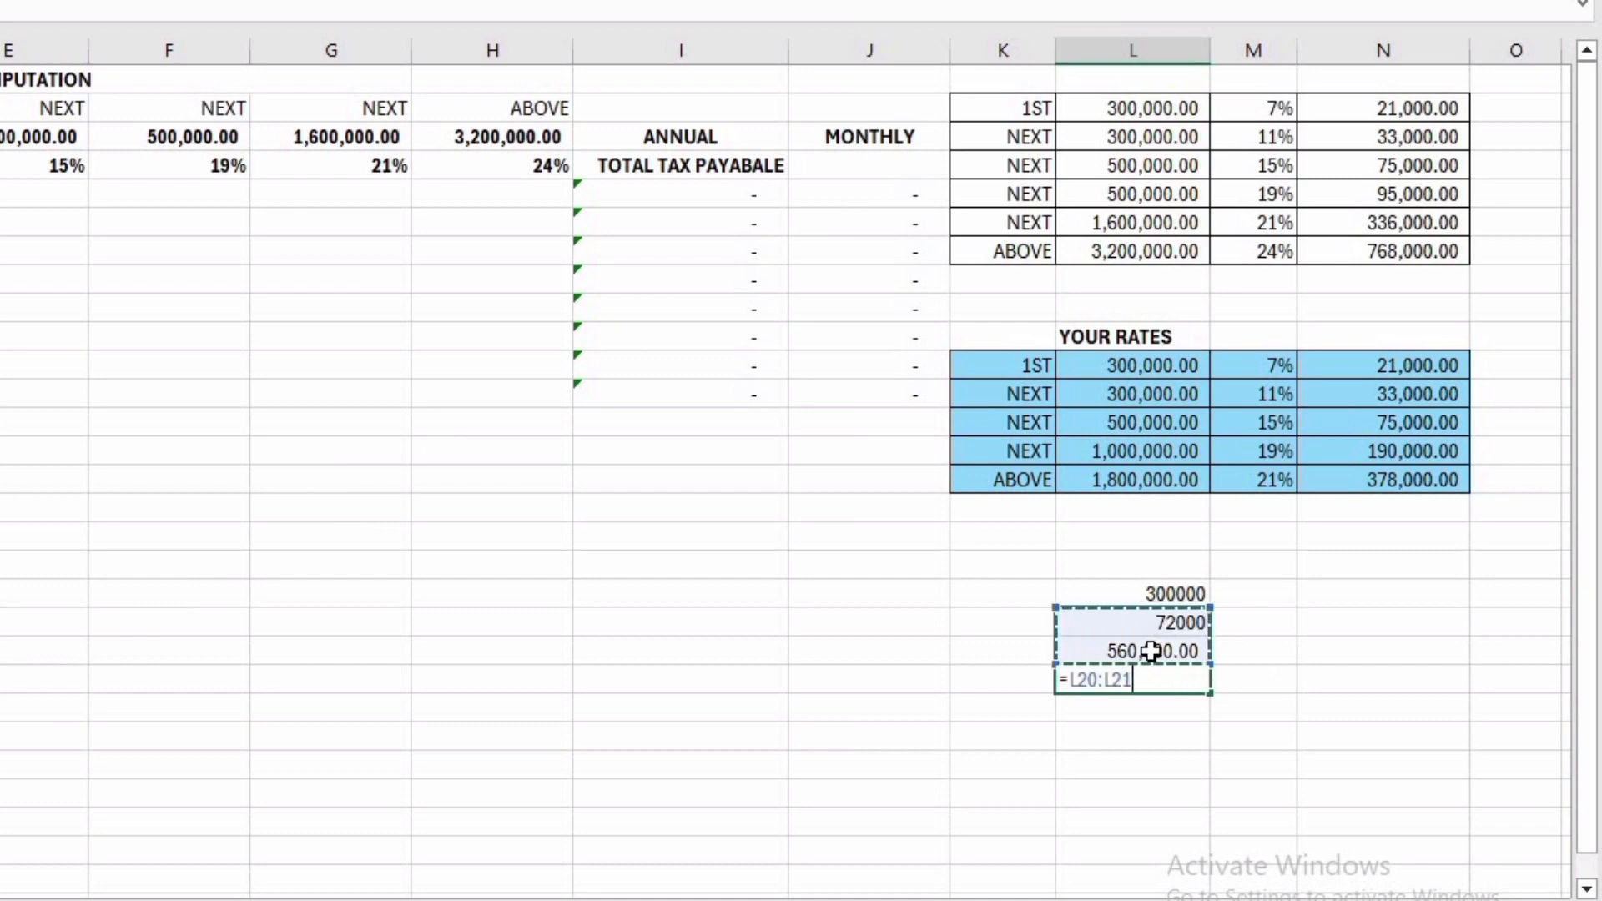
left_click(1071, 680)
type("SUM(")
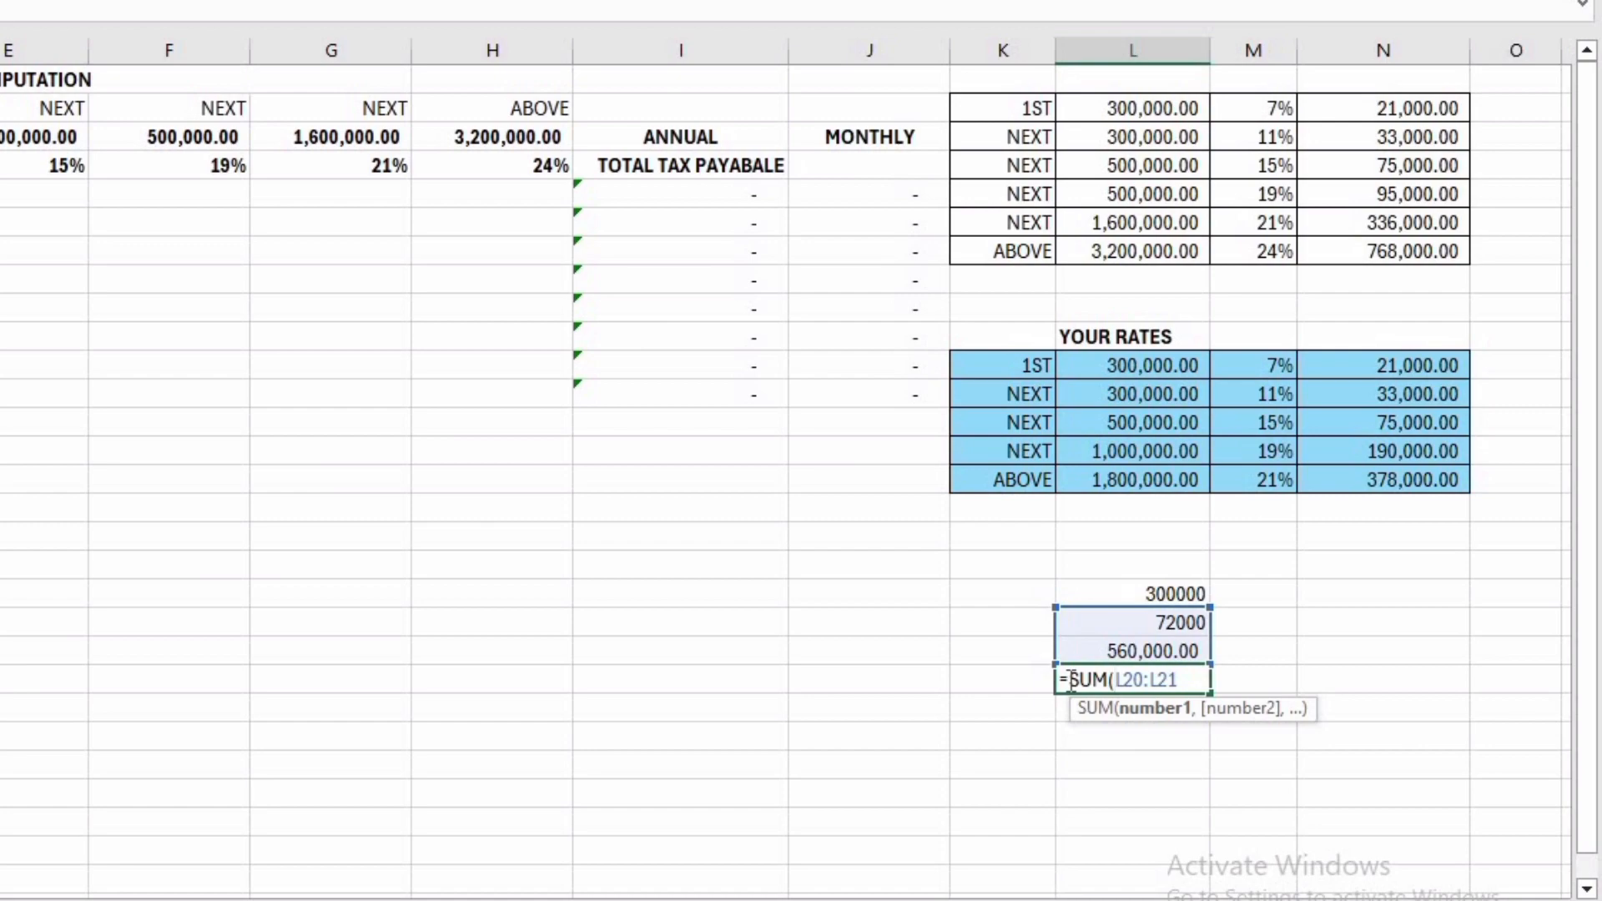
key("Return")
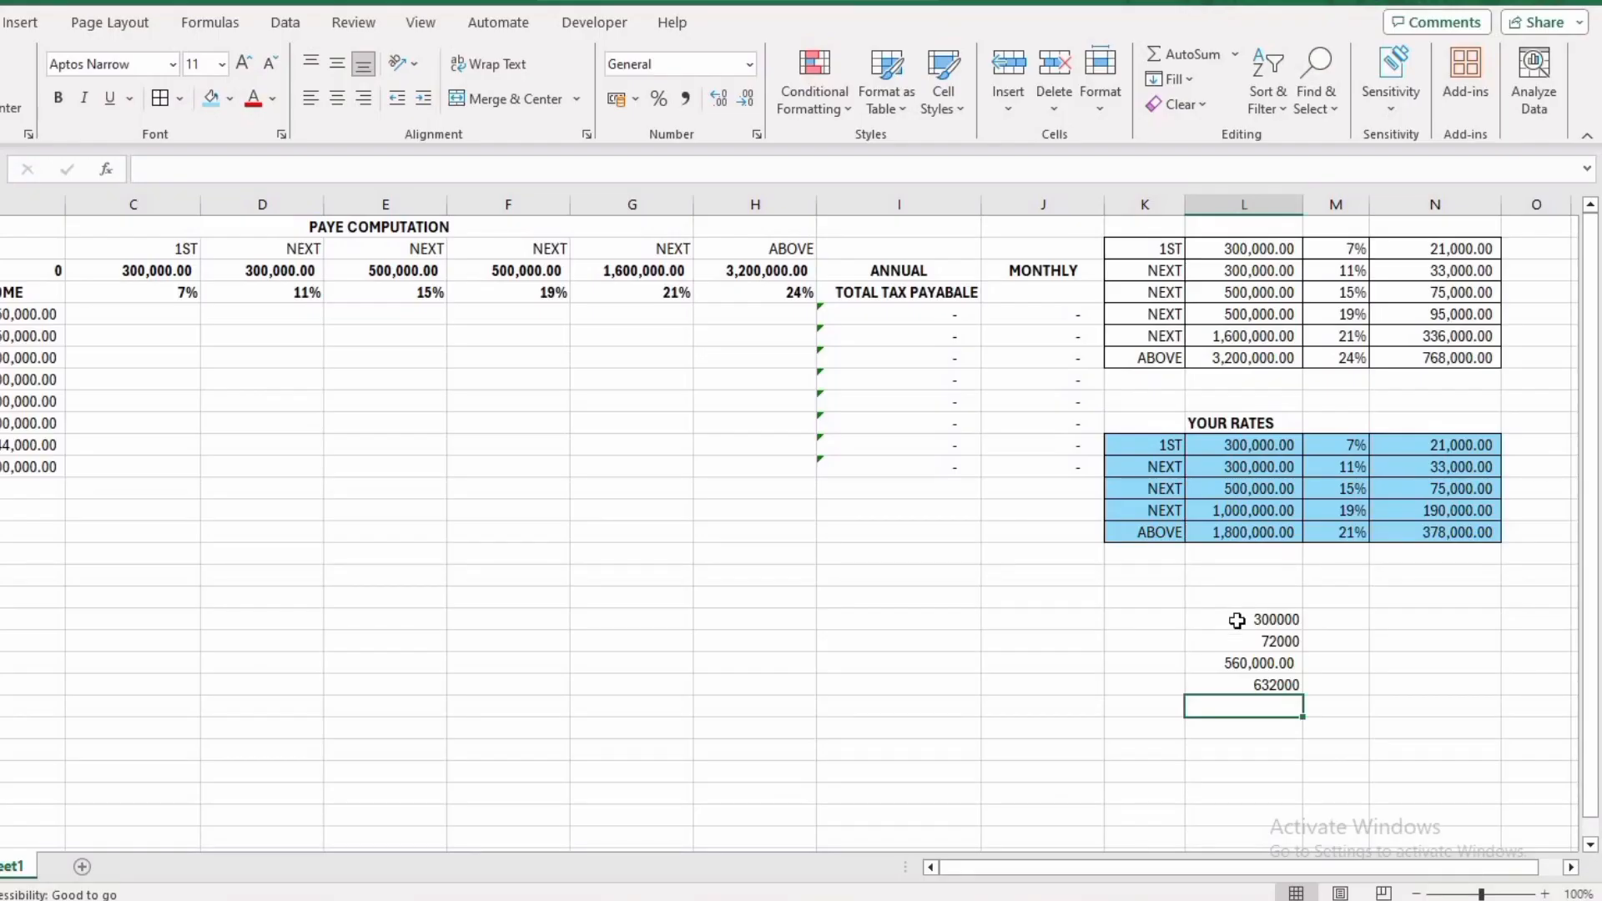
Step: Apply the comma number style to the worked figures in L19:L22
left_click_drag(1237, 620, 1244, 684)
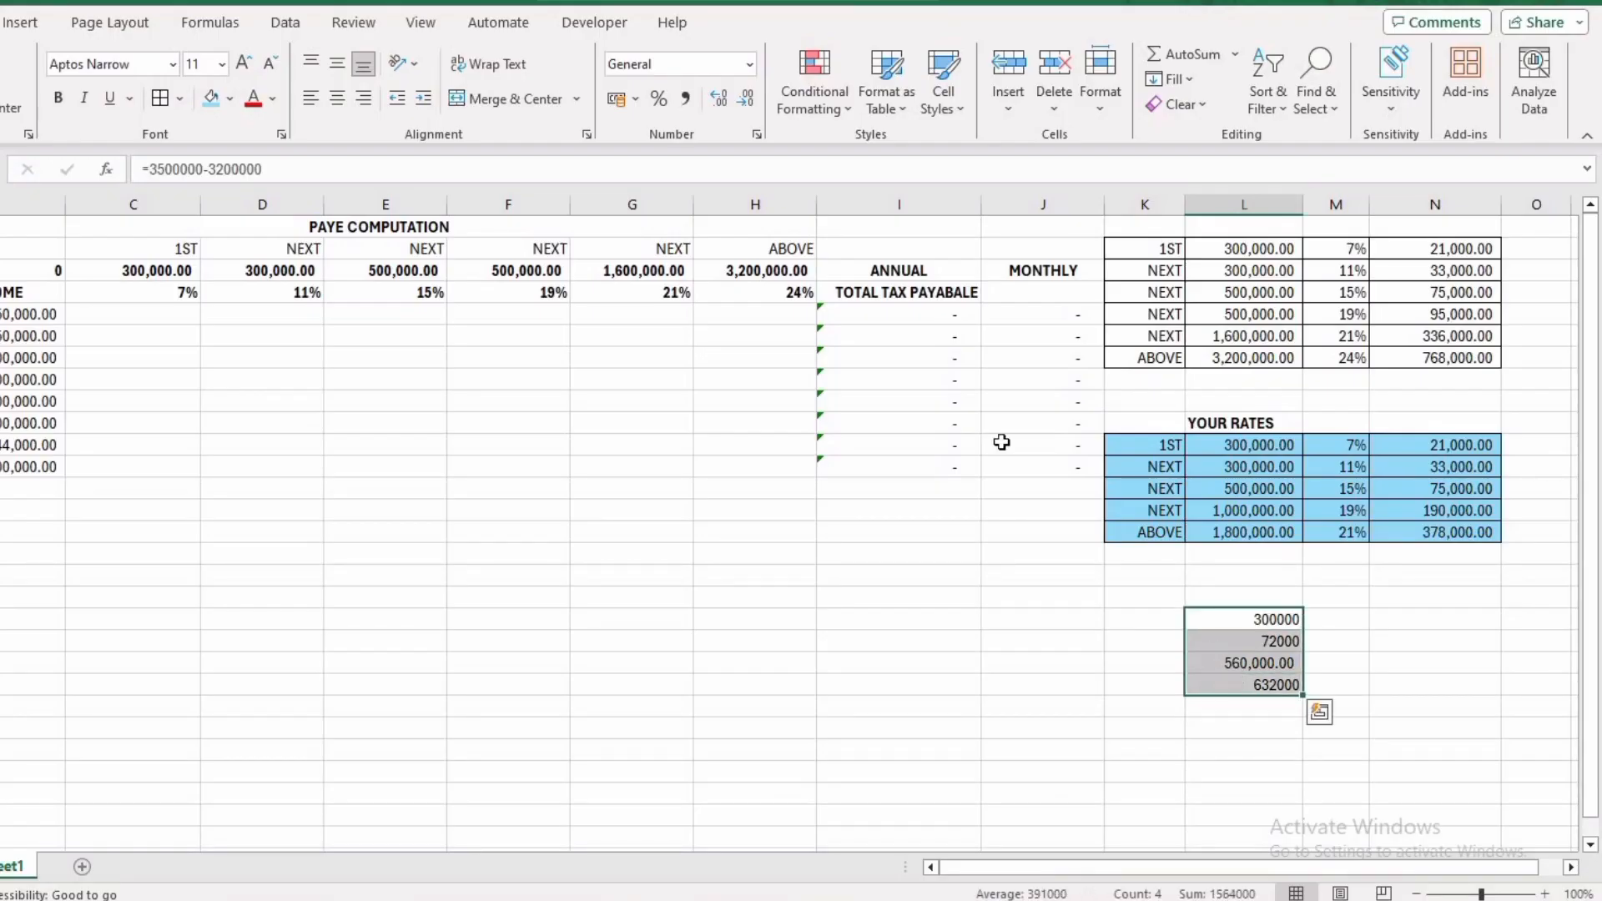
left_click(686, 99)
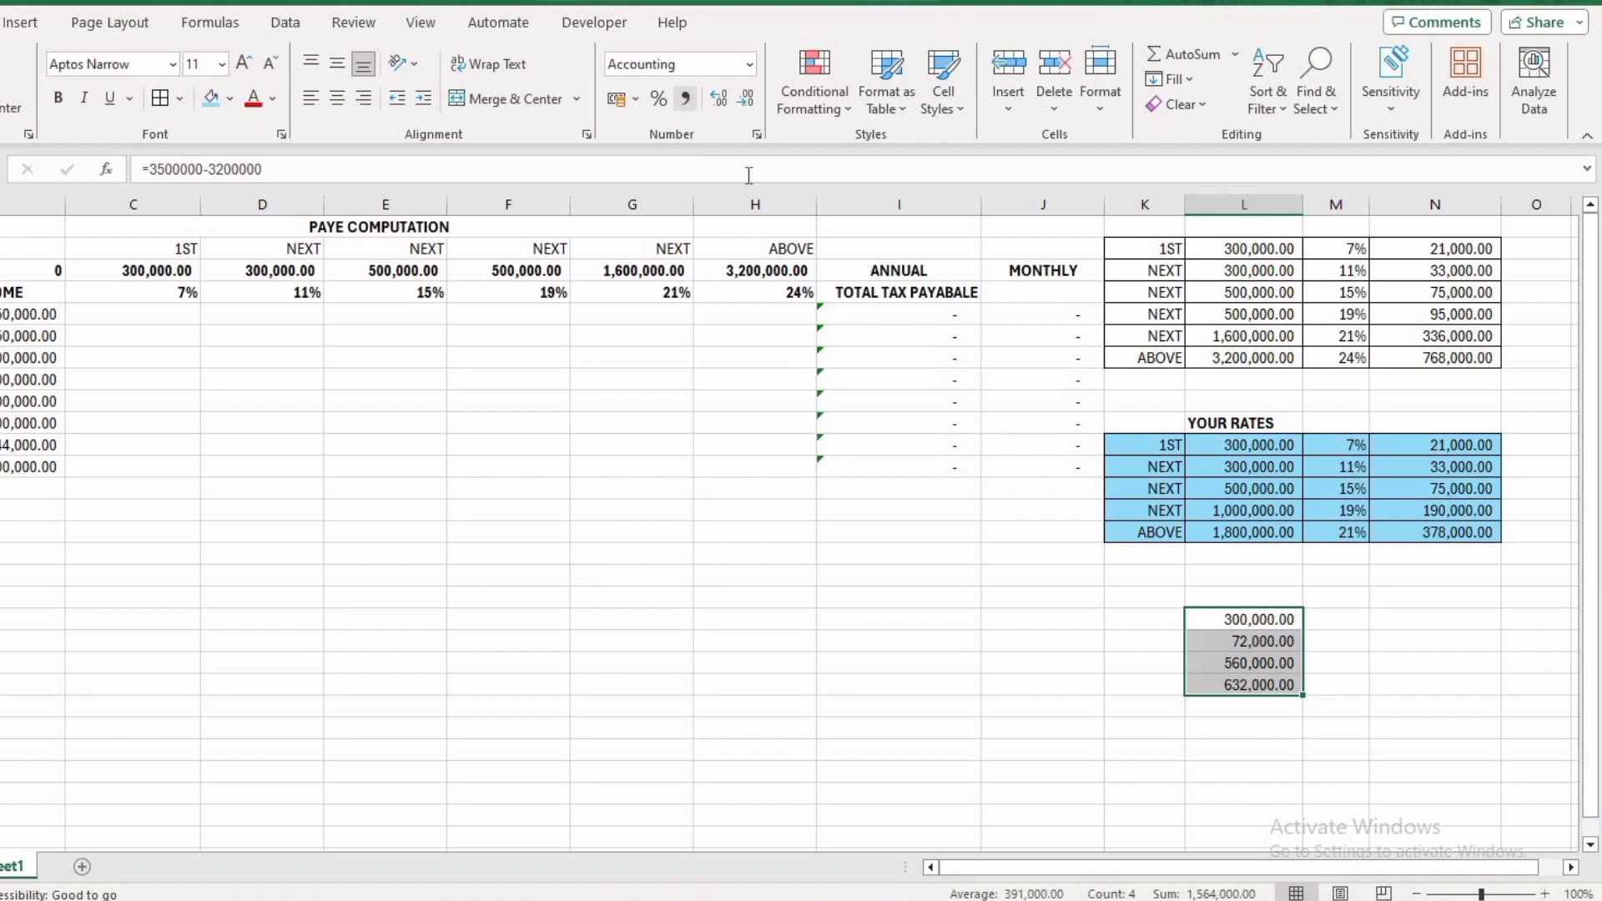
left_click(1222, 702)
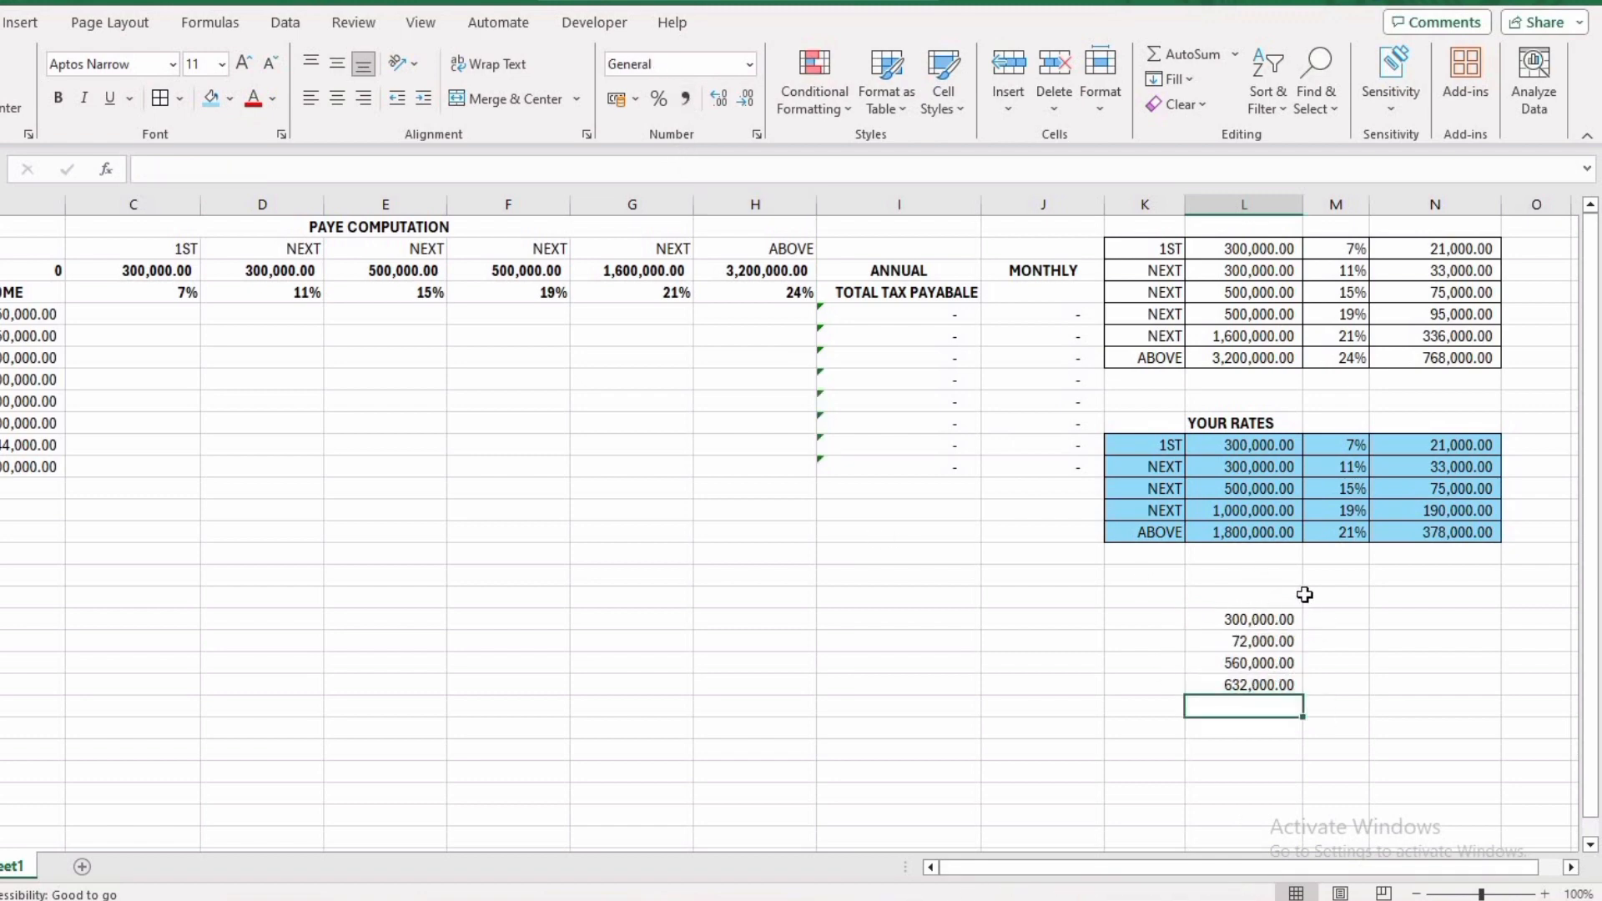
Step: Enter 3,500,000 in cell K18 as the example's taxable income and make the total in L22 bold
left_click(1264, 600)
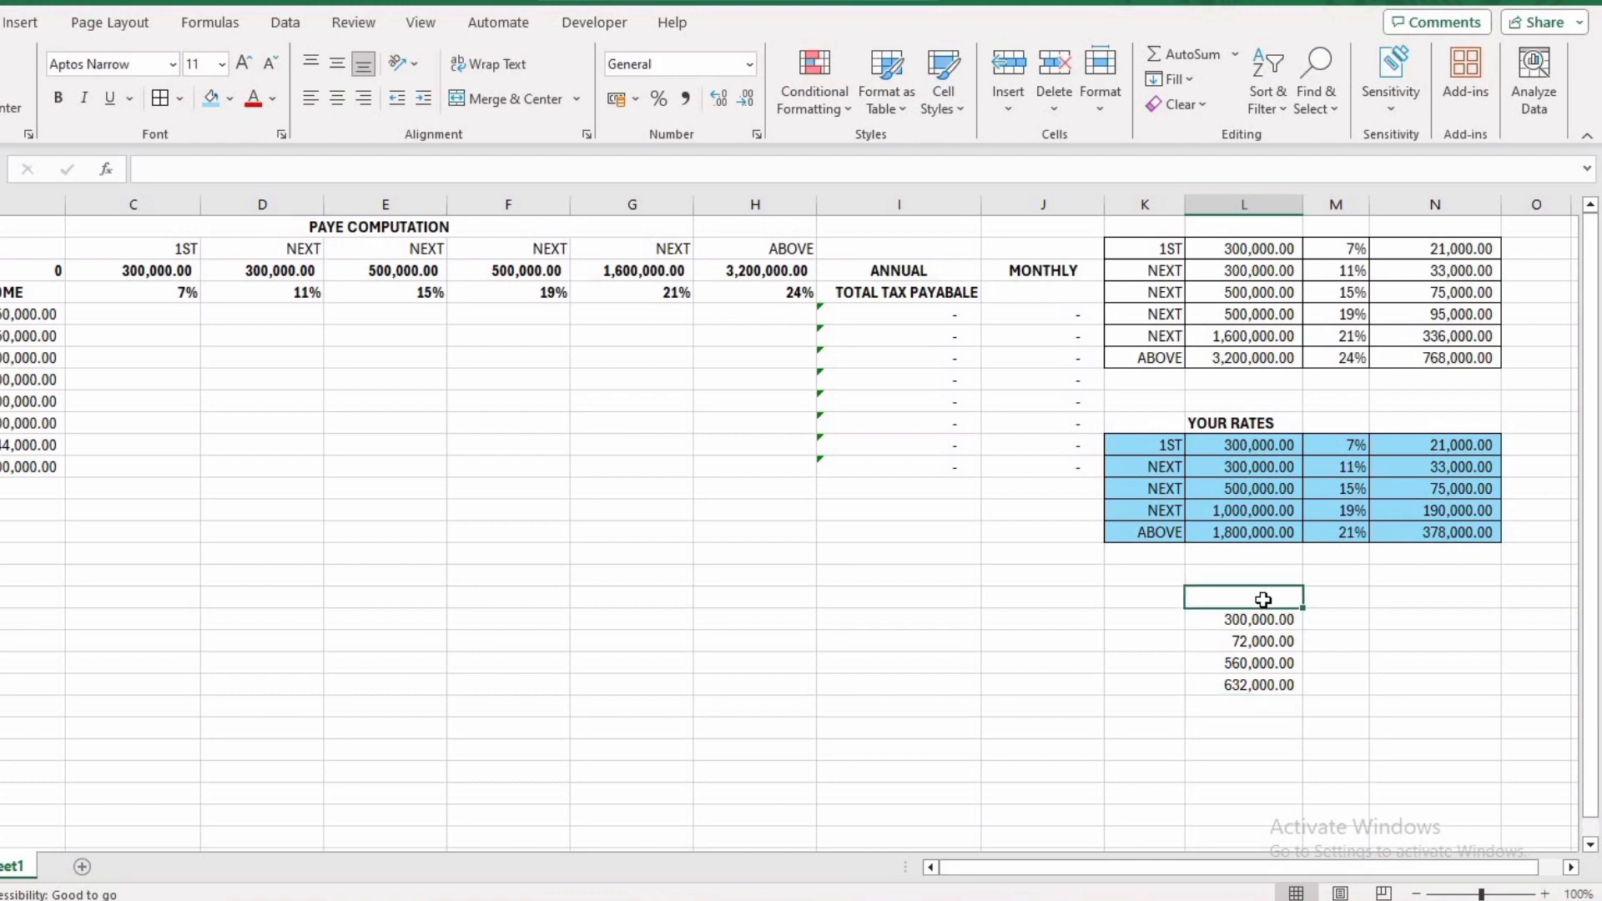
key("Left")
type("3,")
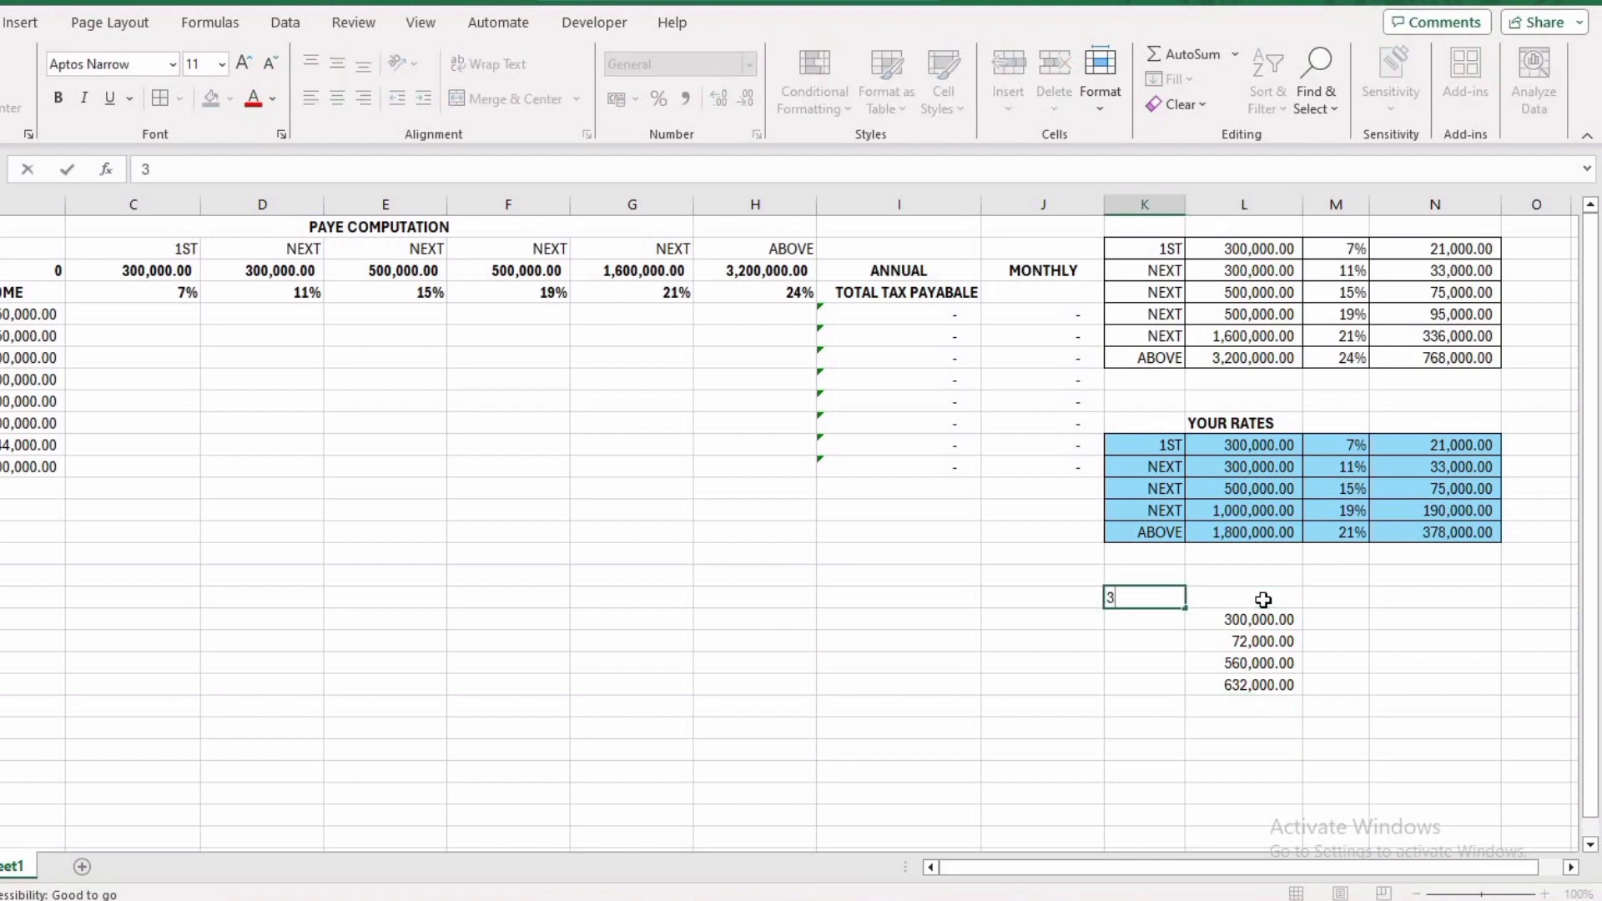
type("500,000")
left_click(1334, 684)
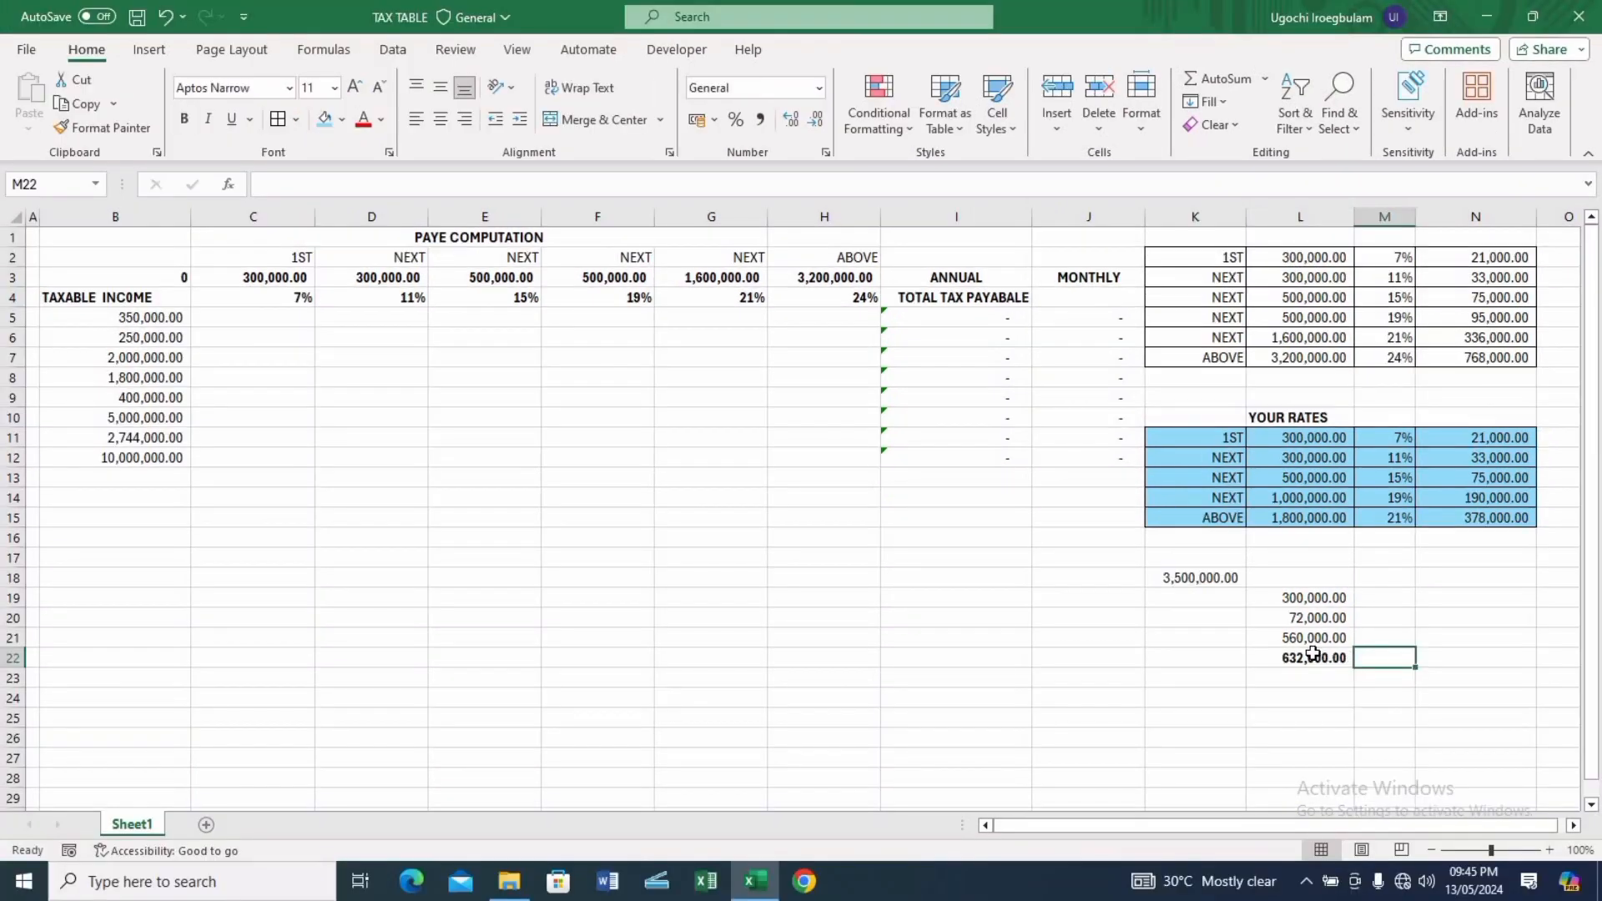
left_click(1314, 654)
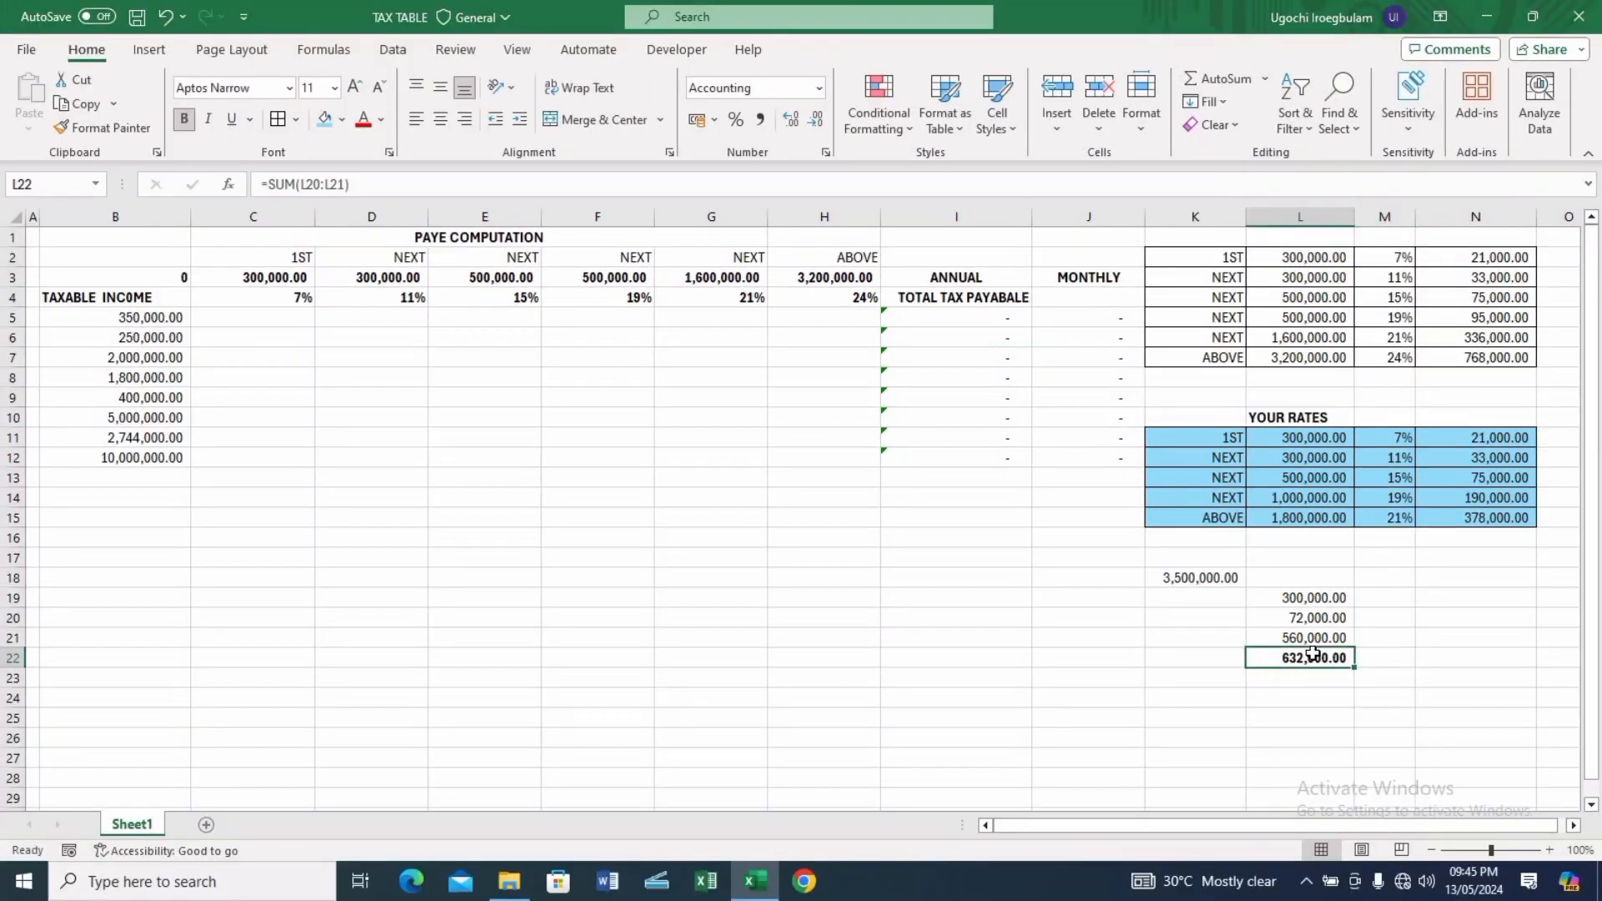
Step: Add 3,500,000 as a further taxable income in cell B13
left_click(142, 472)
type("3,")
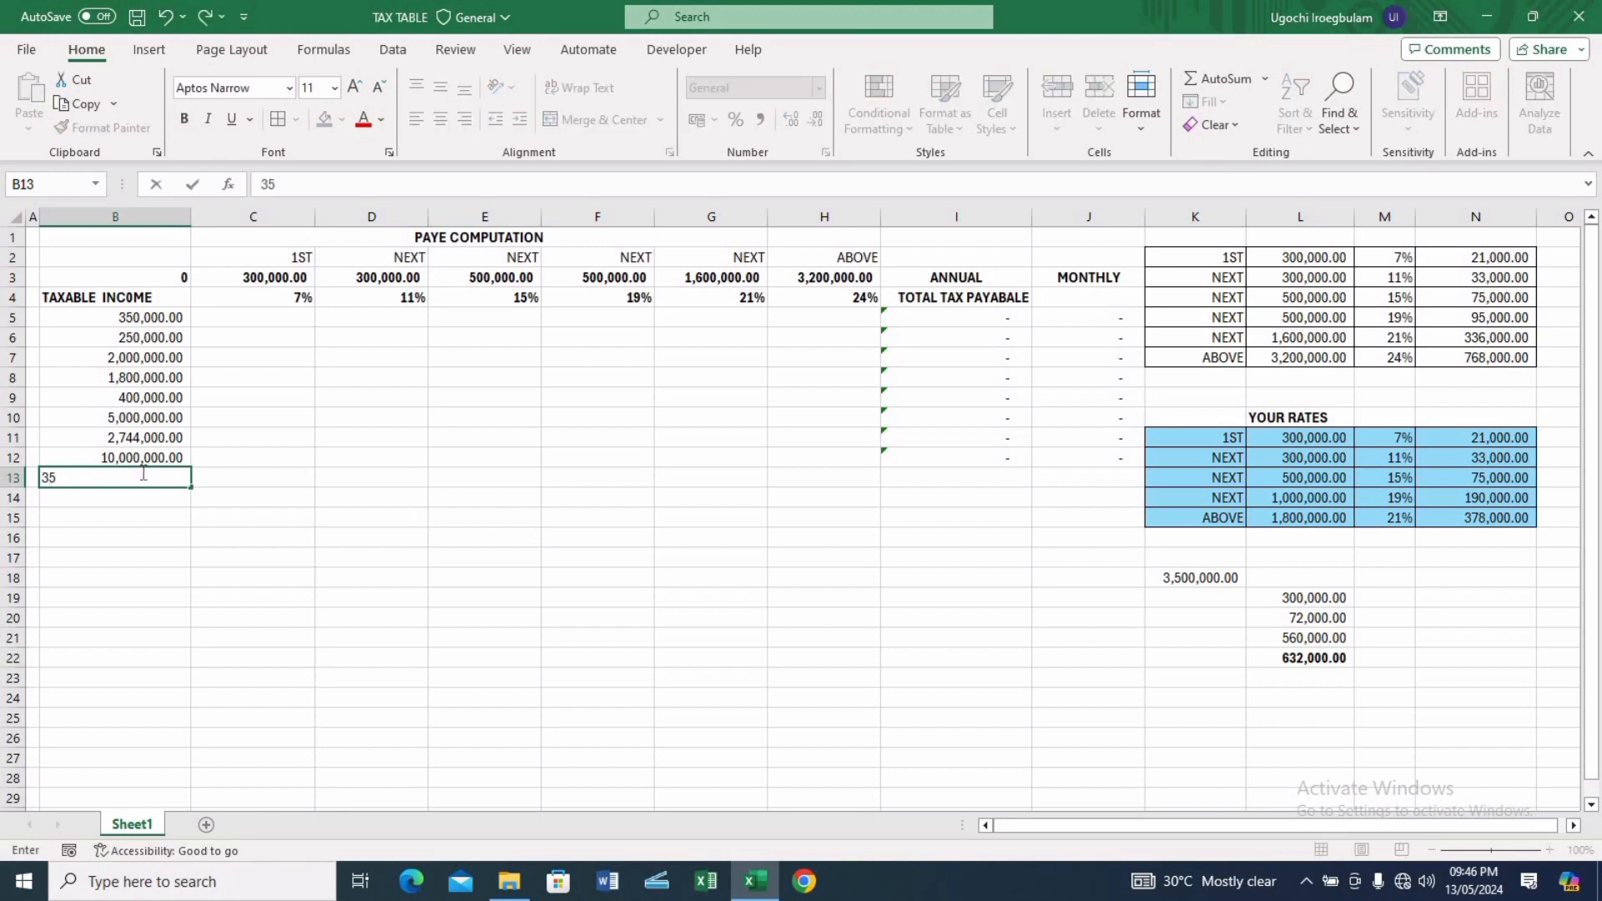
type("500,000")
key("Return")
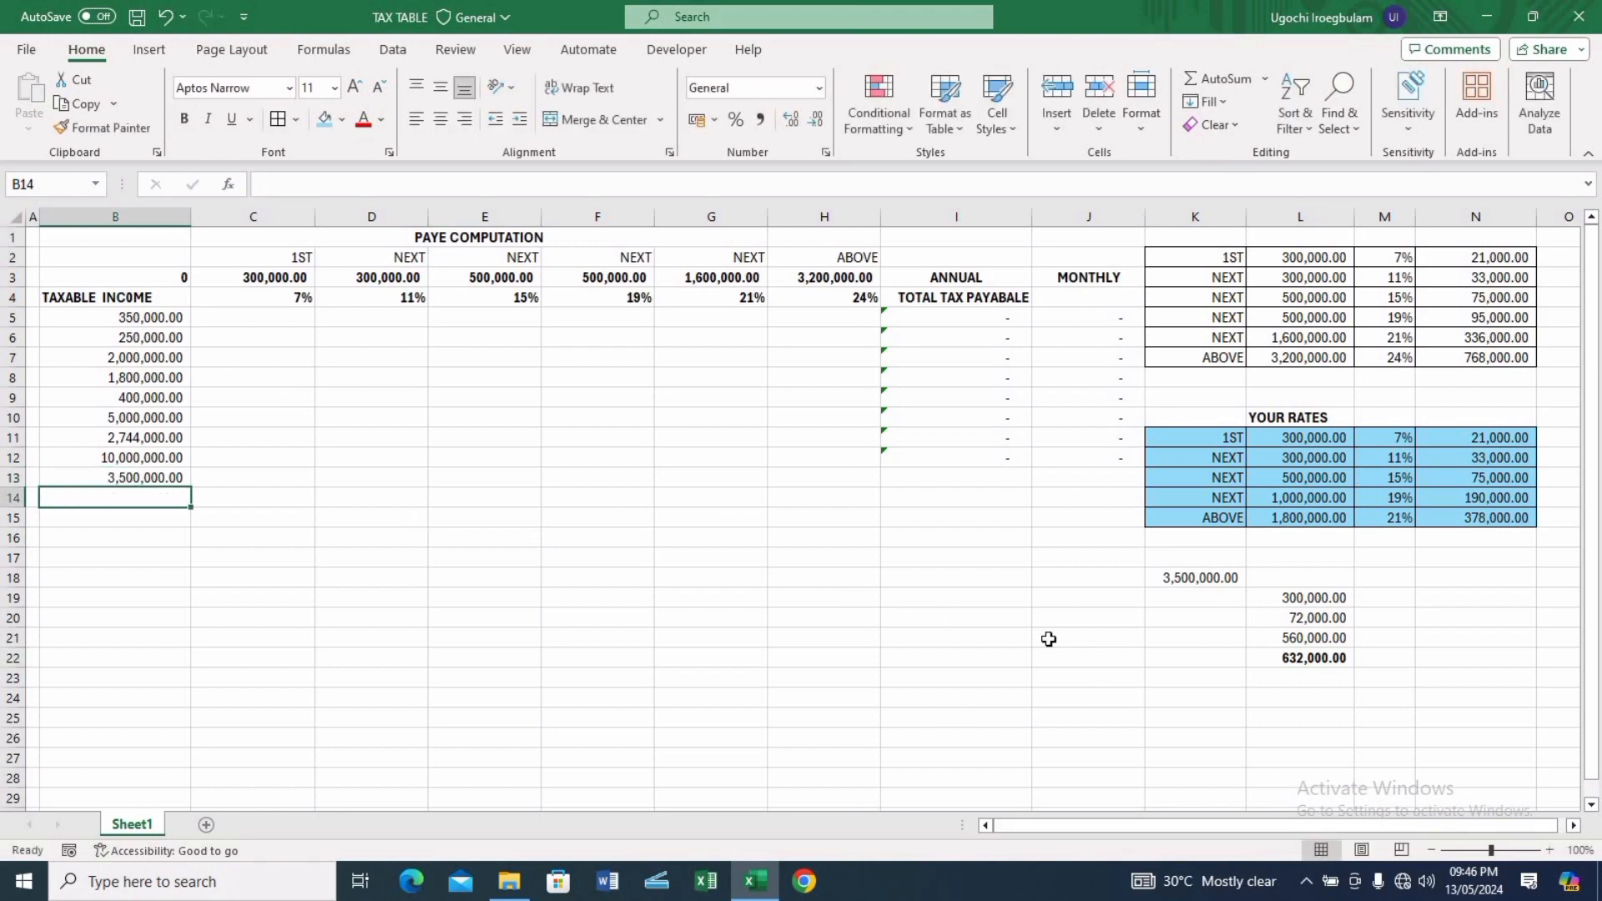
Step: Examine the manual tax total in L22, the band limits across row 3 and the 15% rate in E4
left_click(1294, 657)
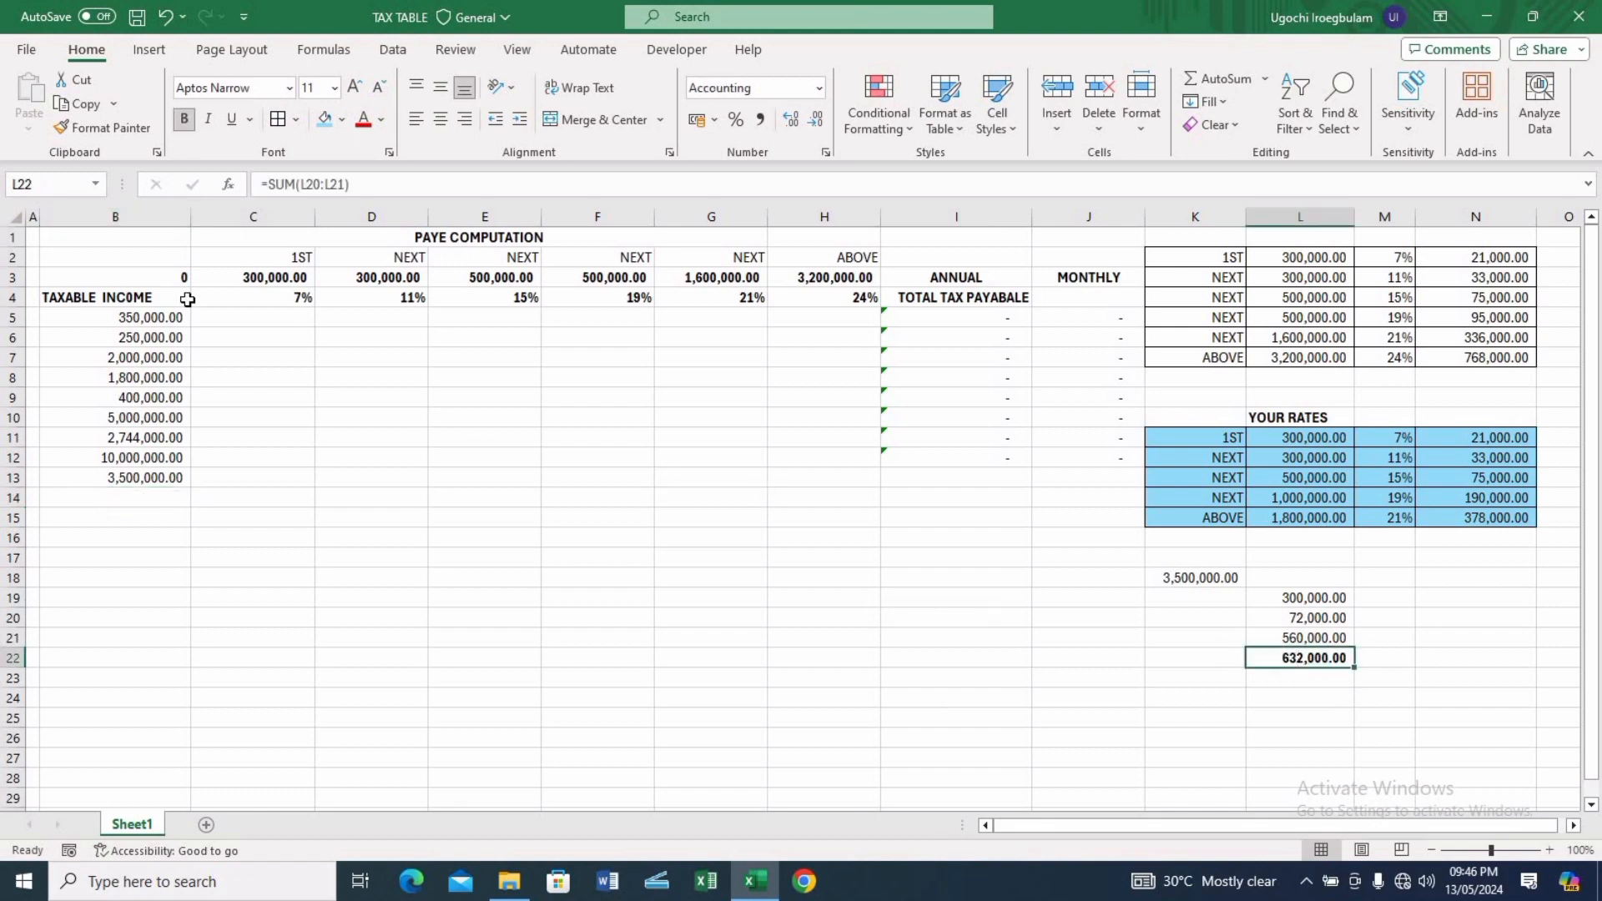
left_click(243, 315)
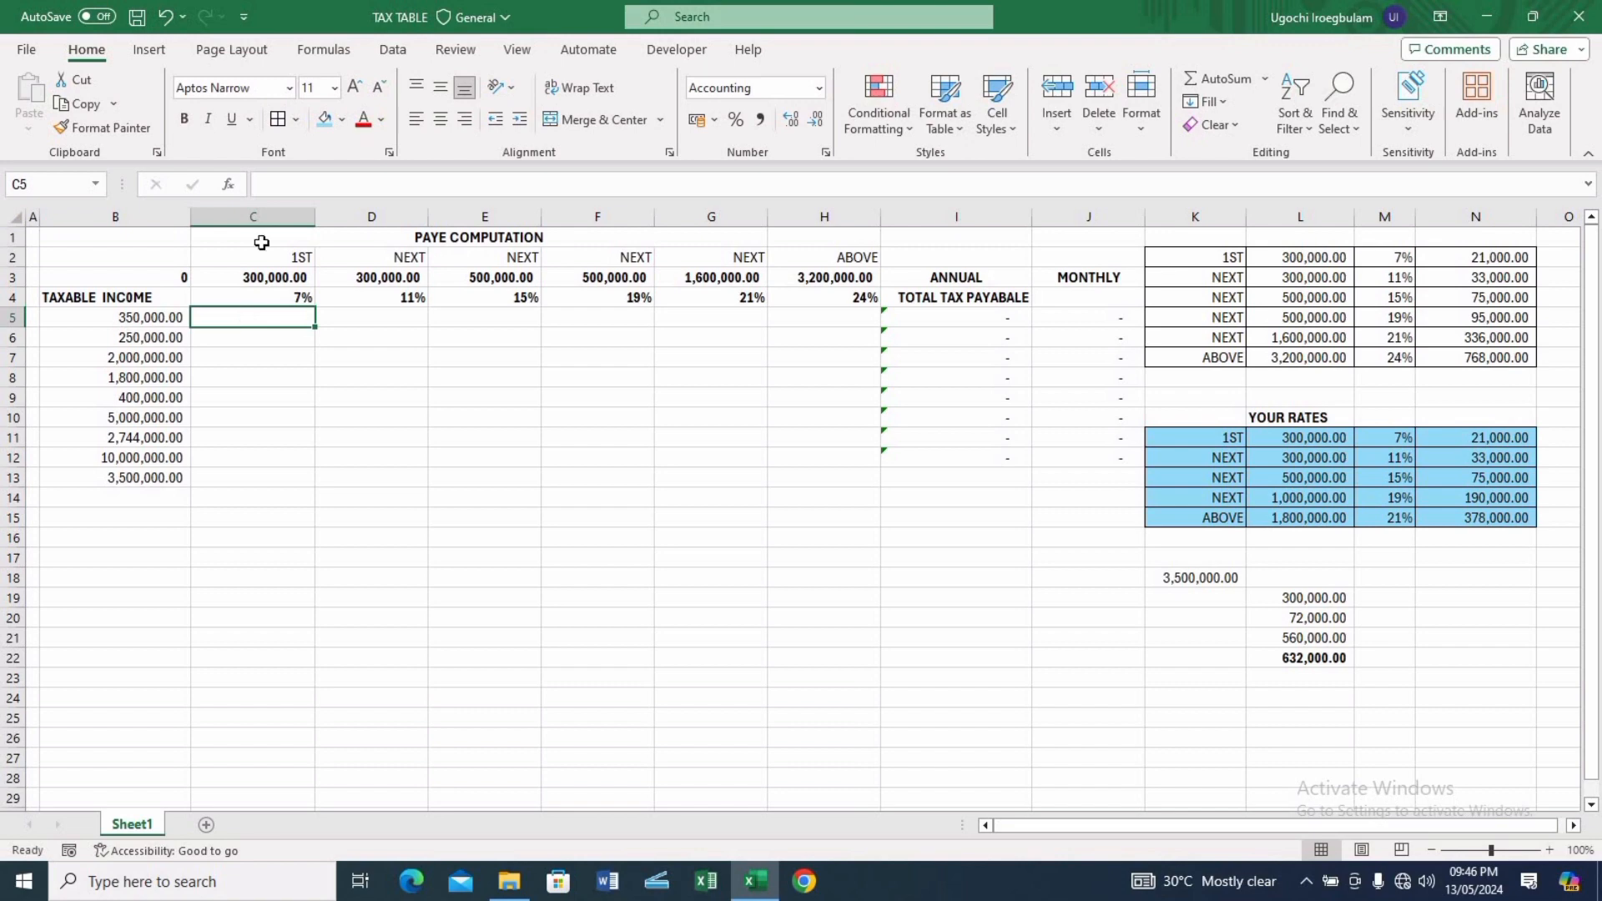
left_click(265, 276)
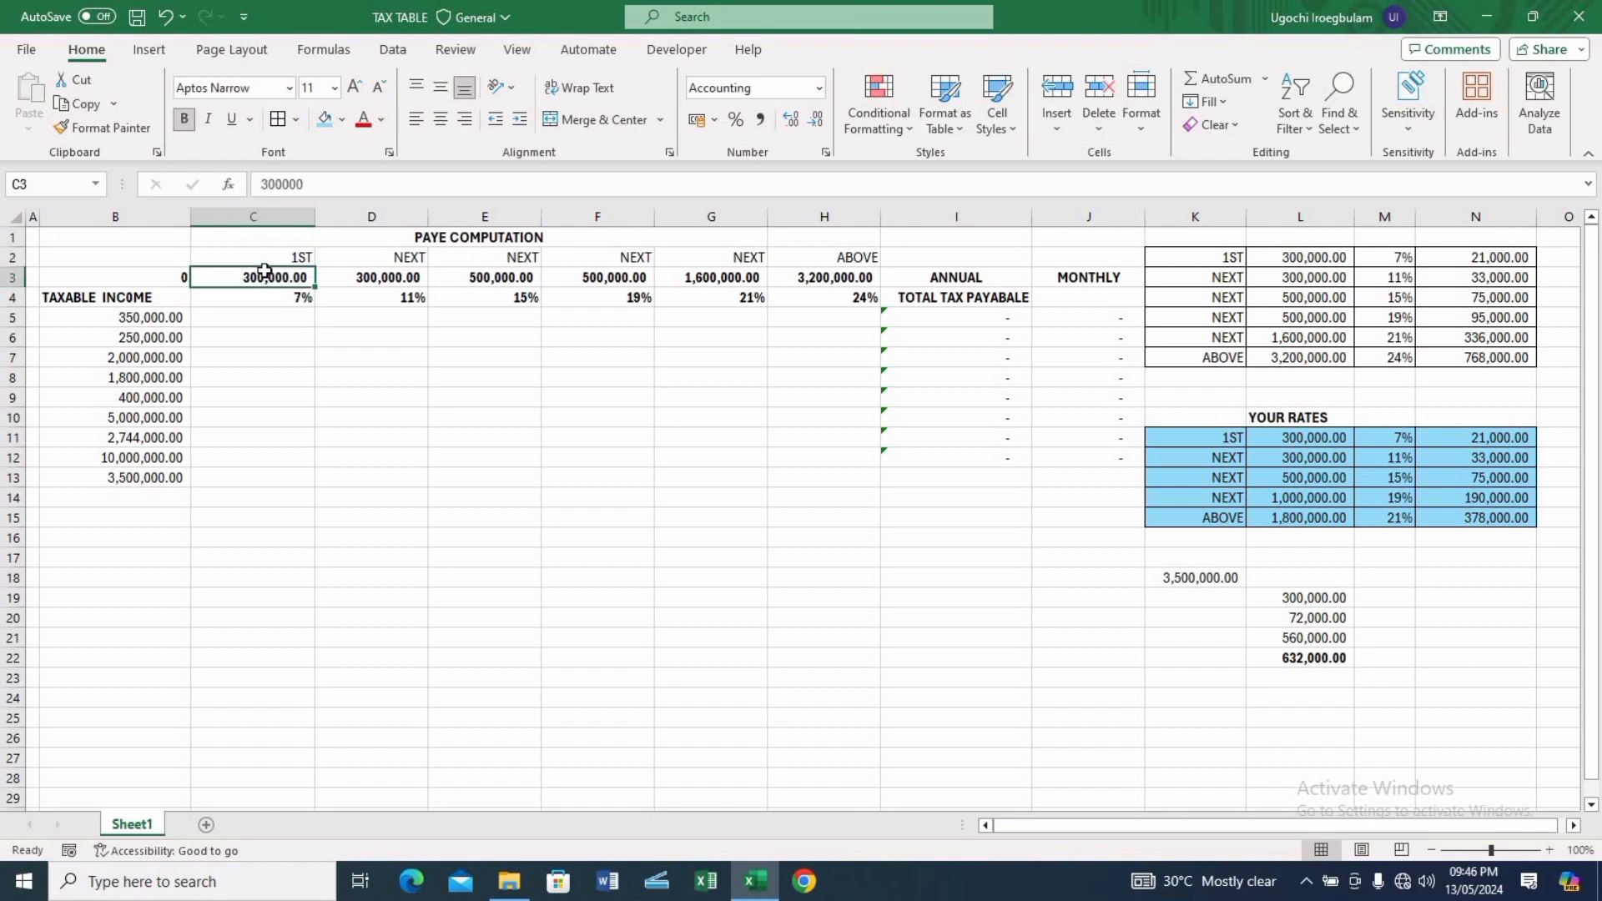
key("Right")
key("Right")
key("Right")
key("Right")
key("Right")
key("Right")
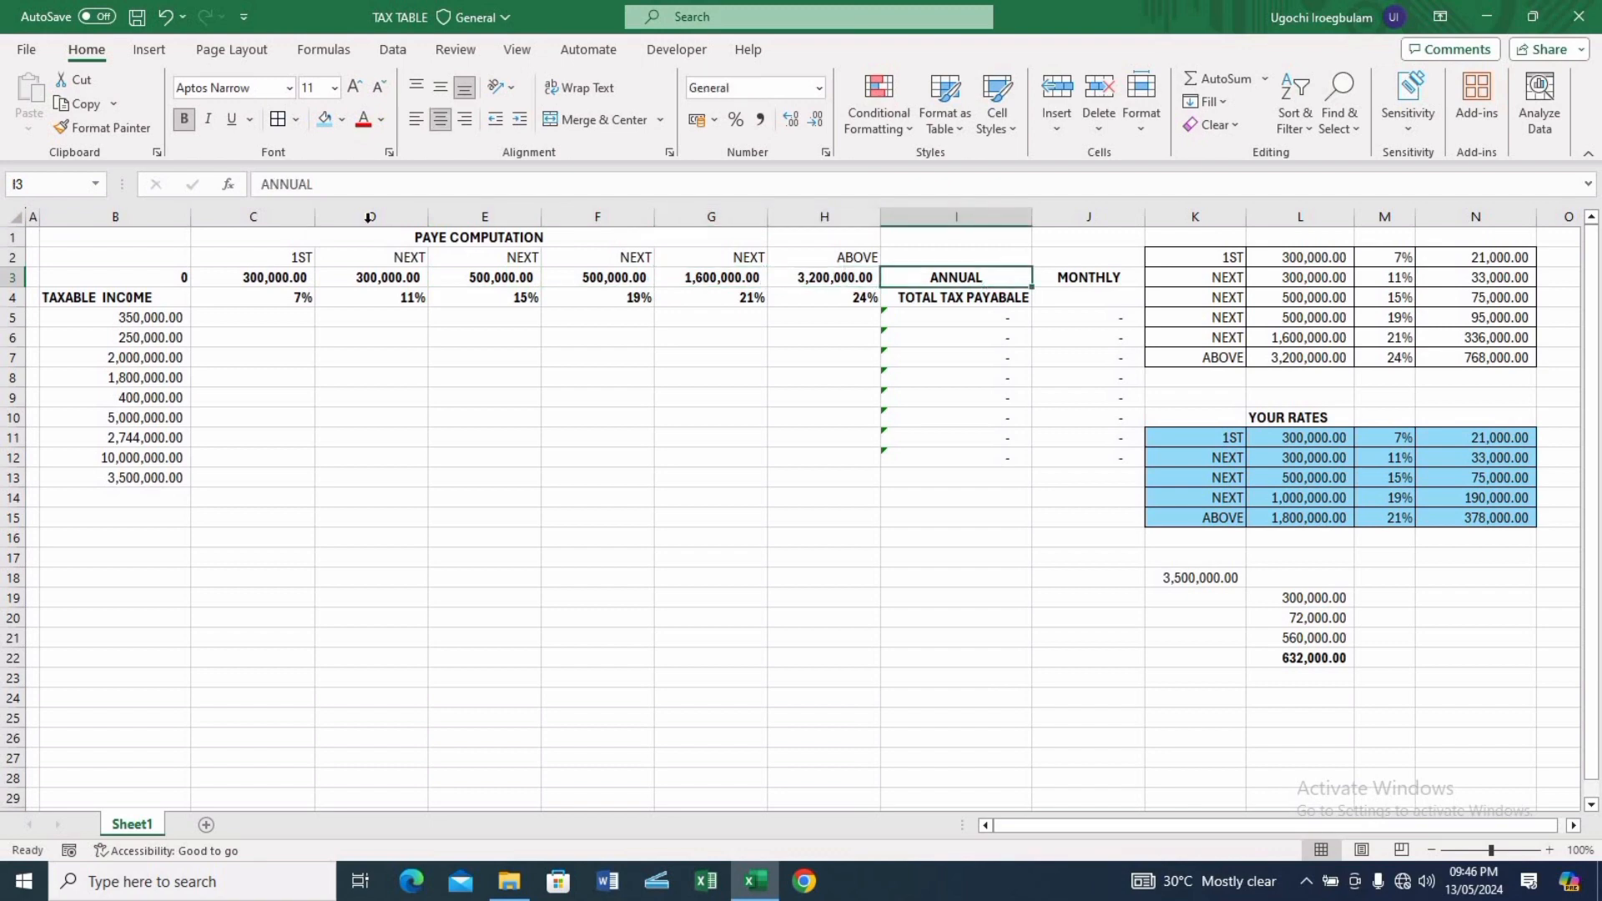
left_click(488, 279)
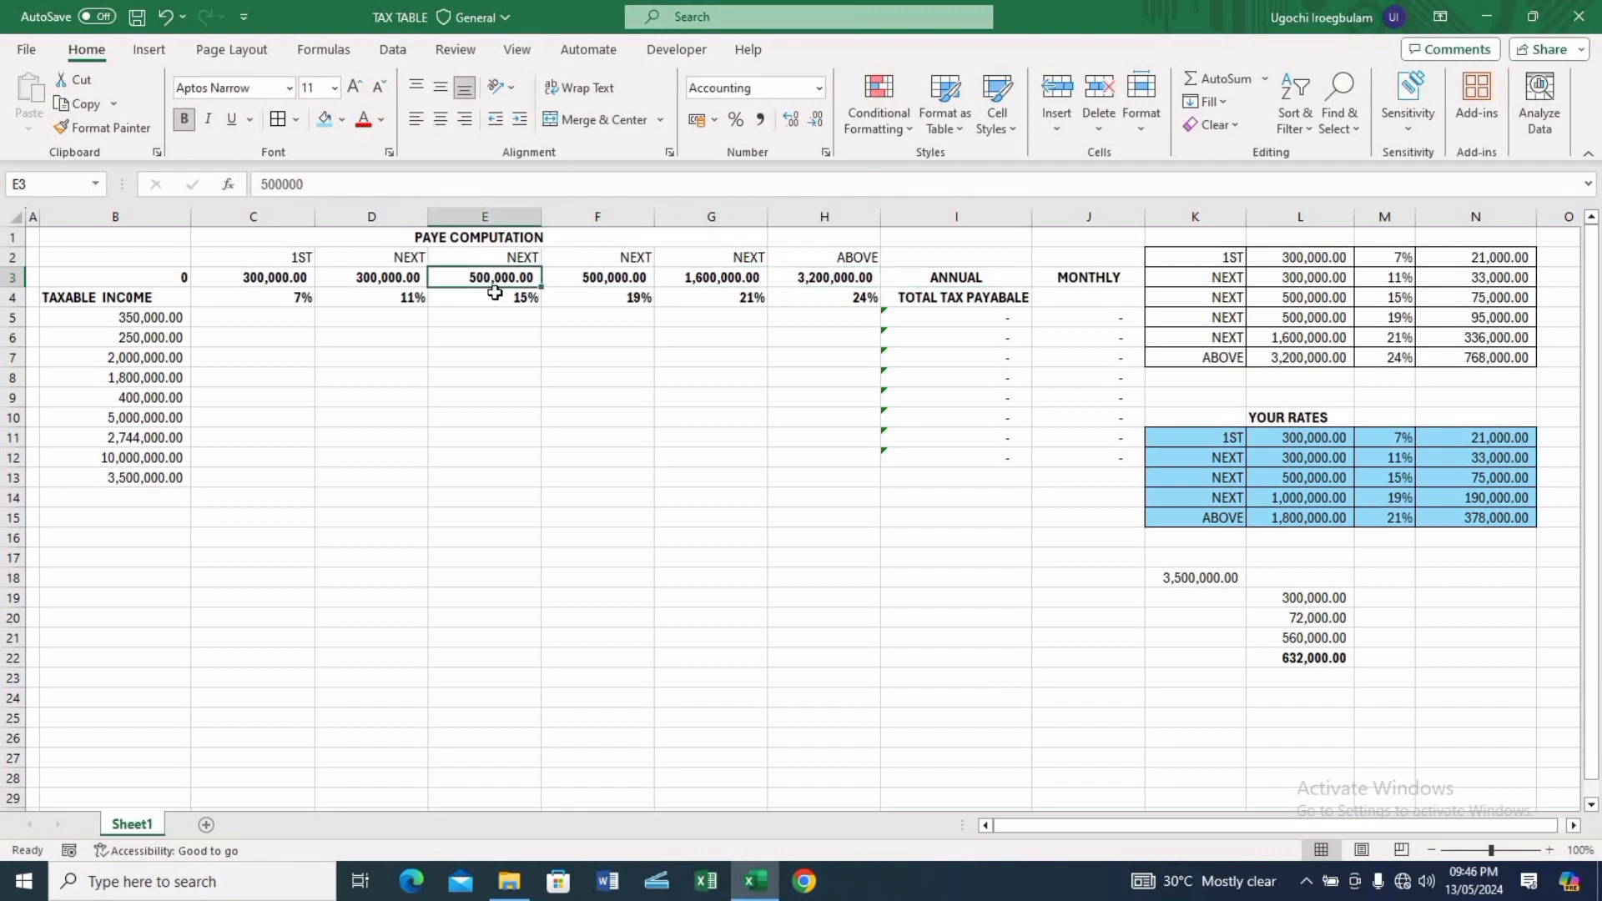
left_click(495, 294)
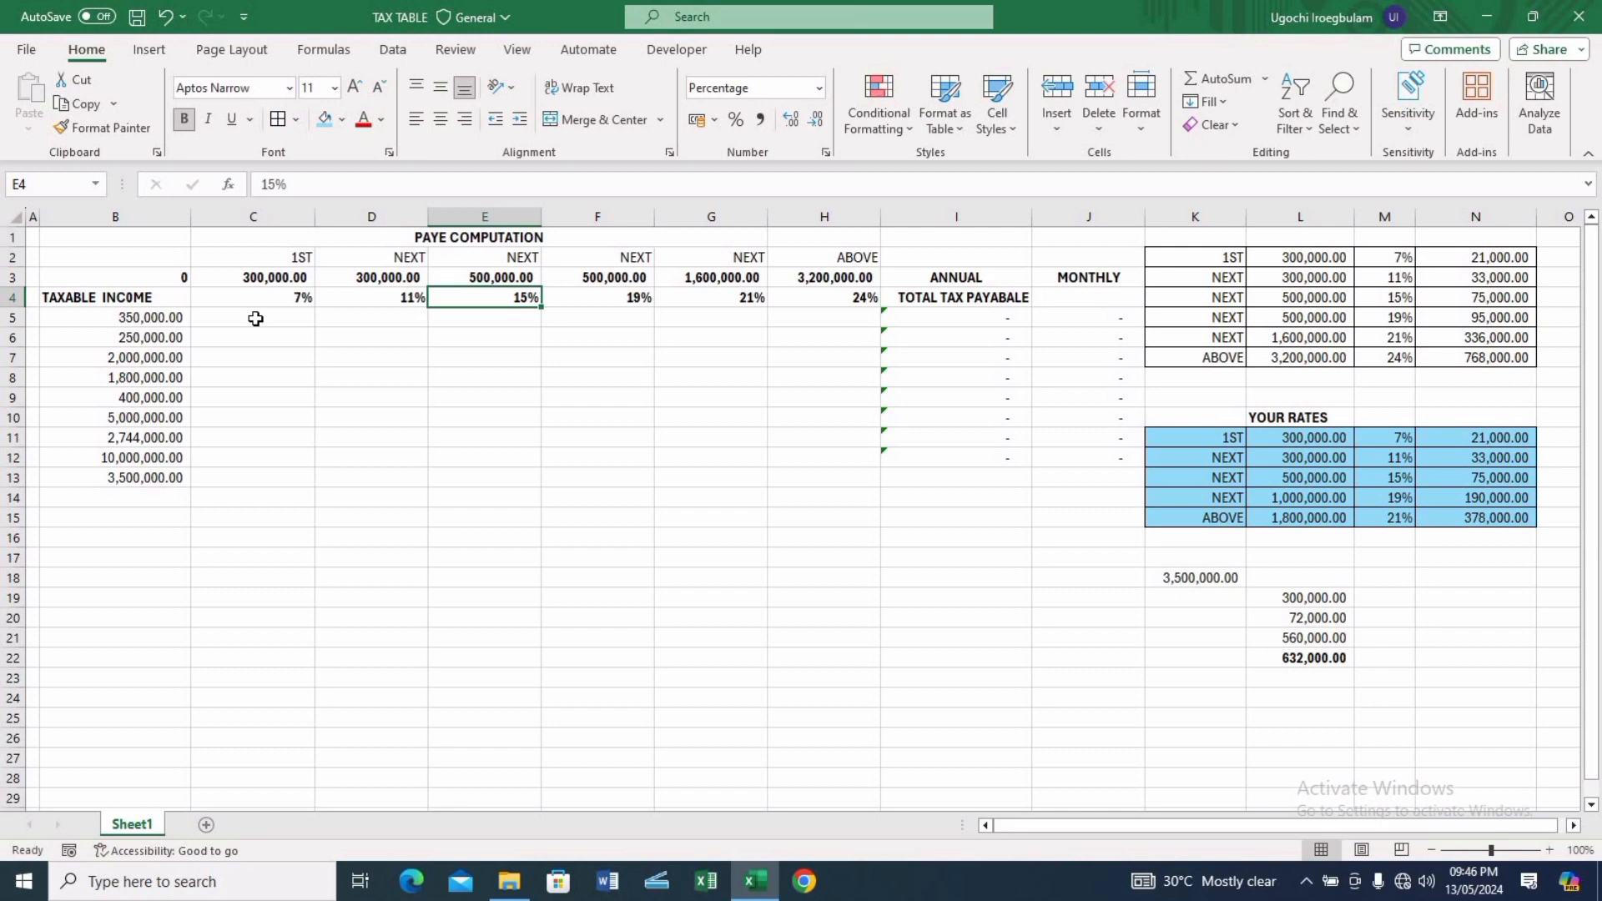
Step: Start the formula =IF($B5> in cell C5, locking only the column of the taxable income reference
left_click(255, 318)
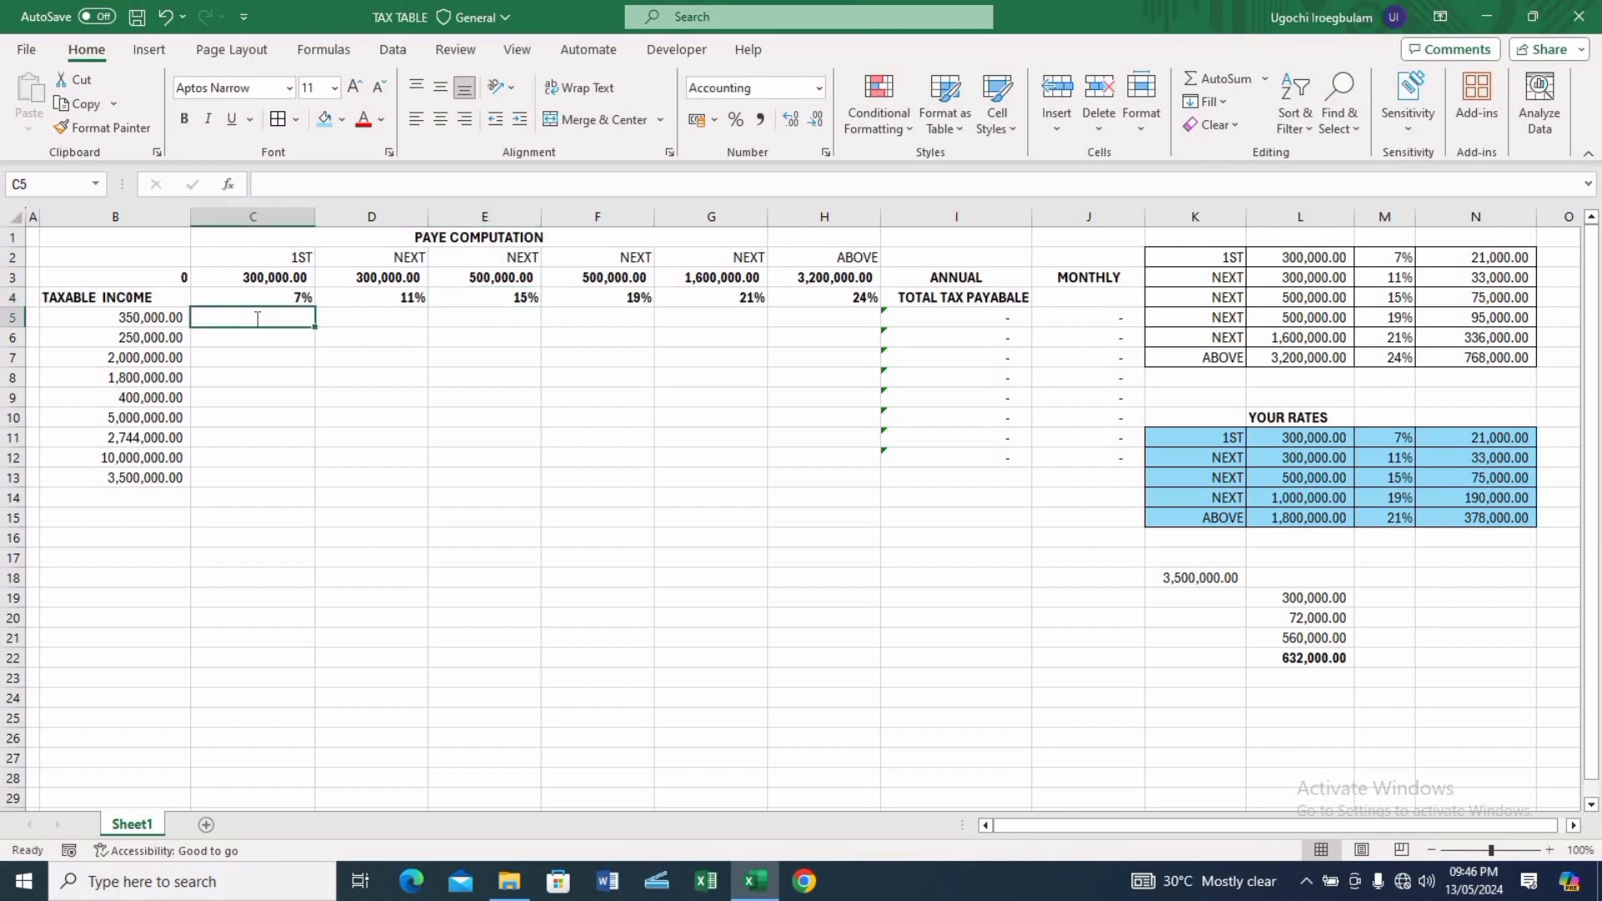
type("=IF")
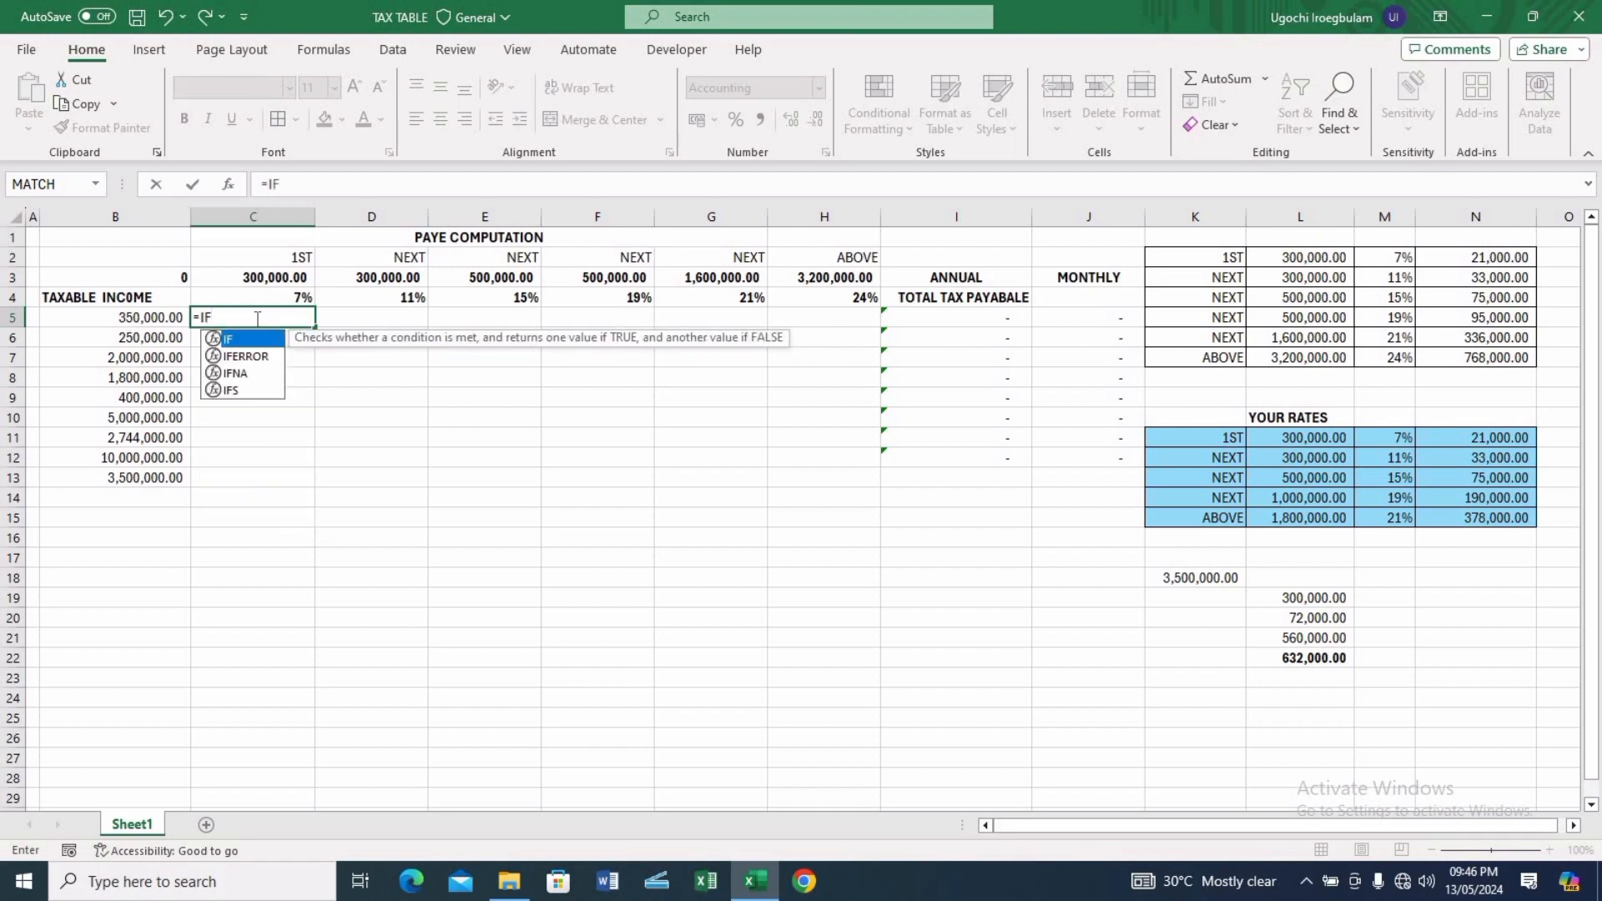
type("(")
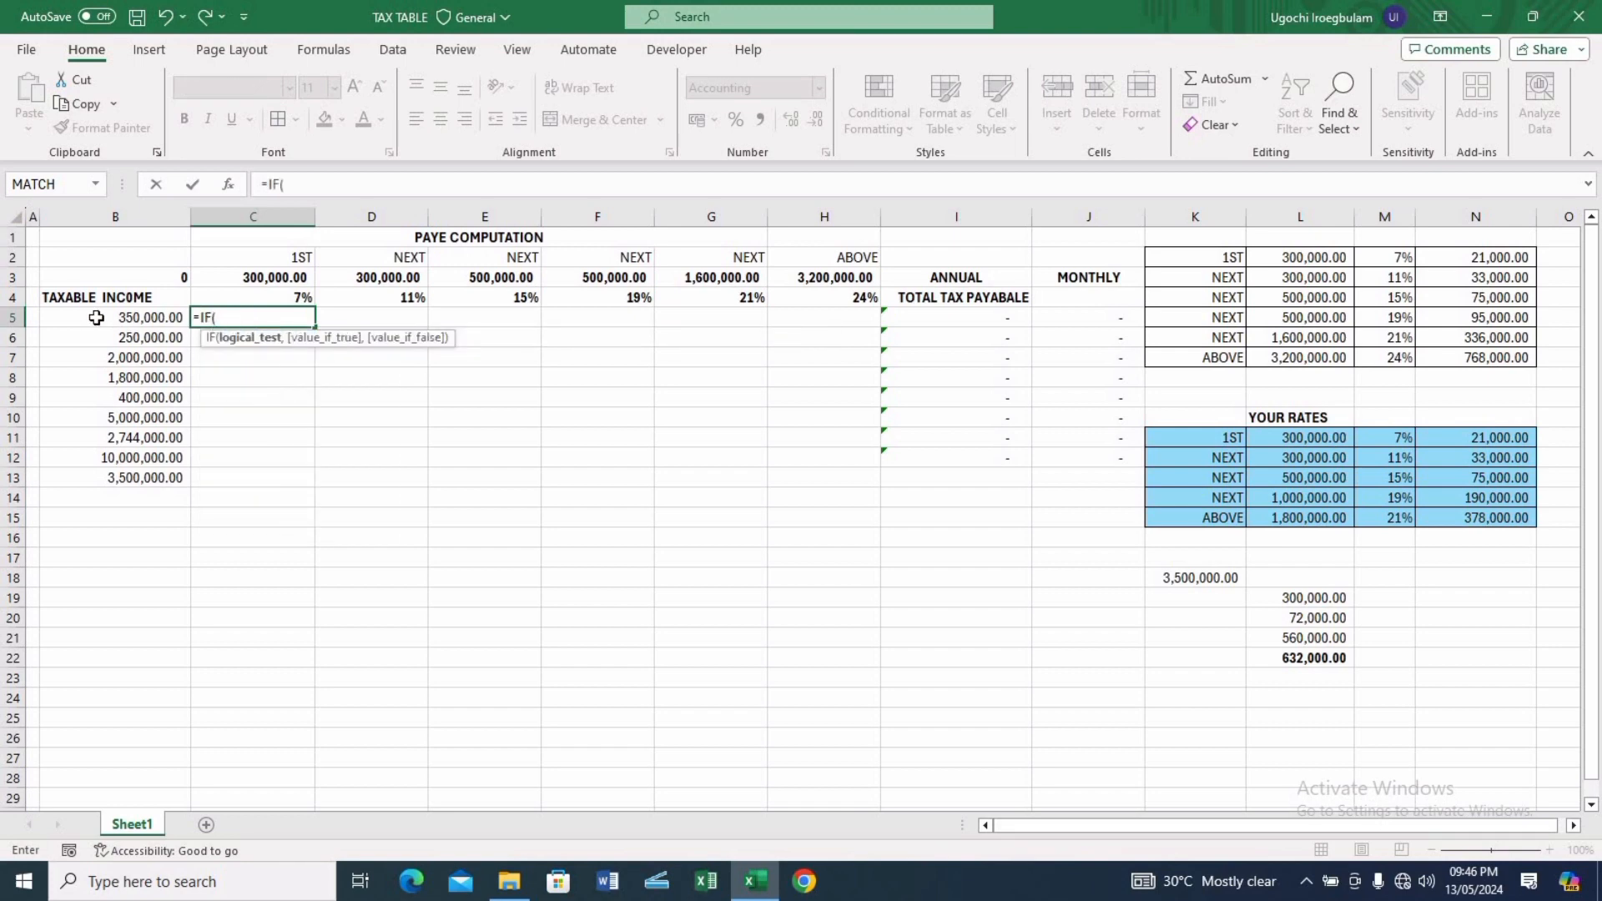
left_click(142, 318)
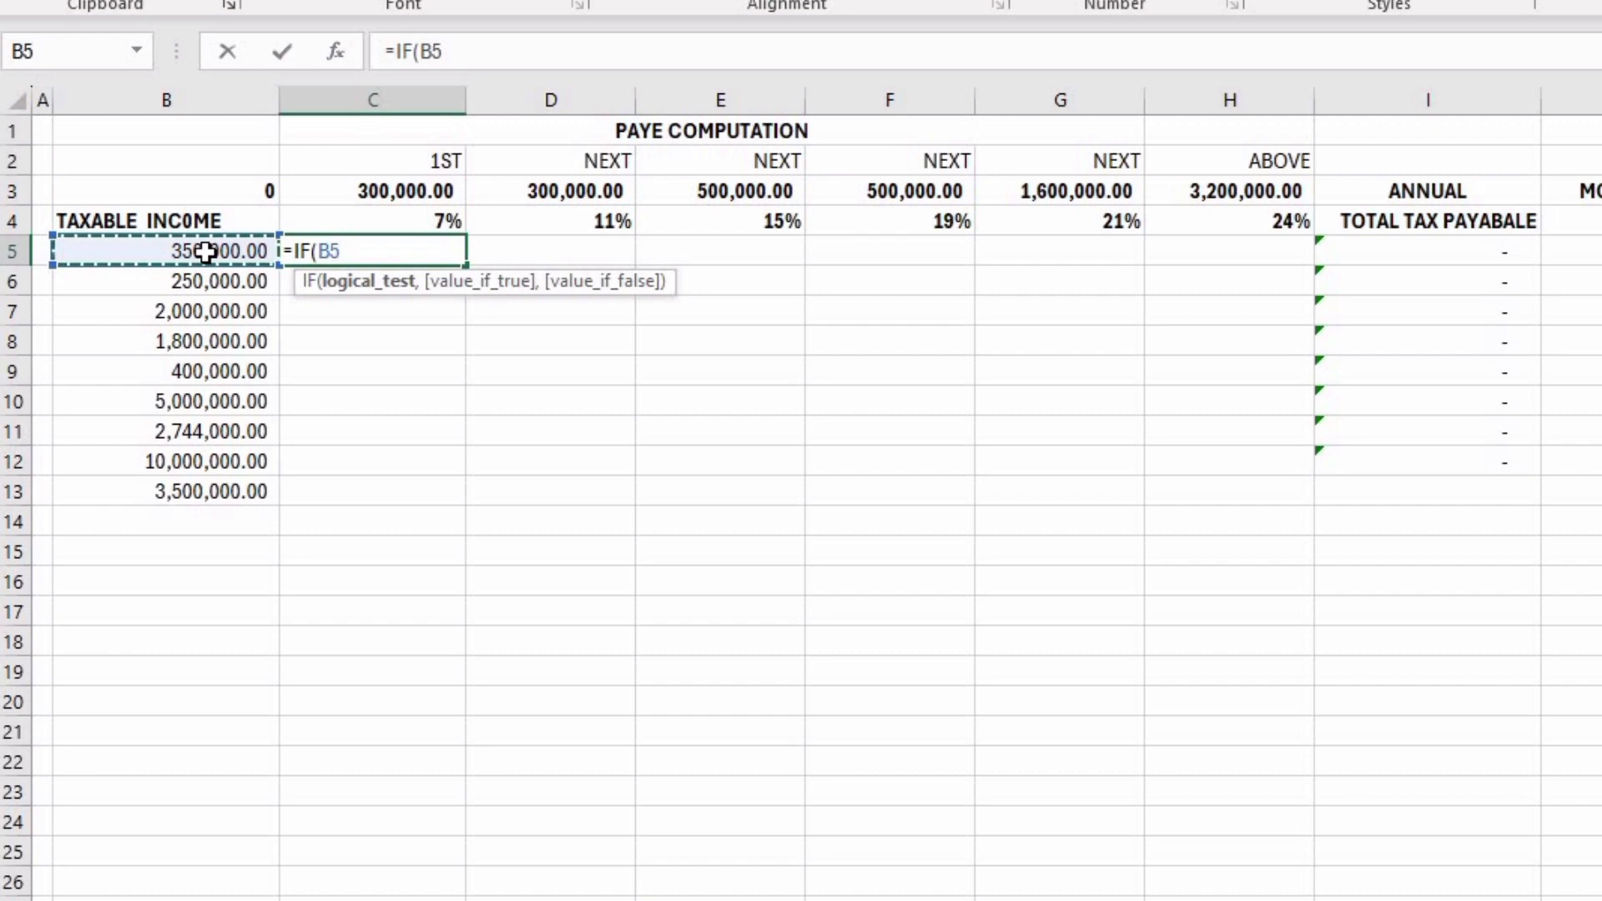
key("F4")
key("F4")
key("F4")
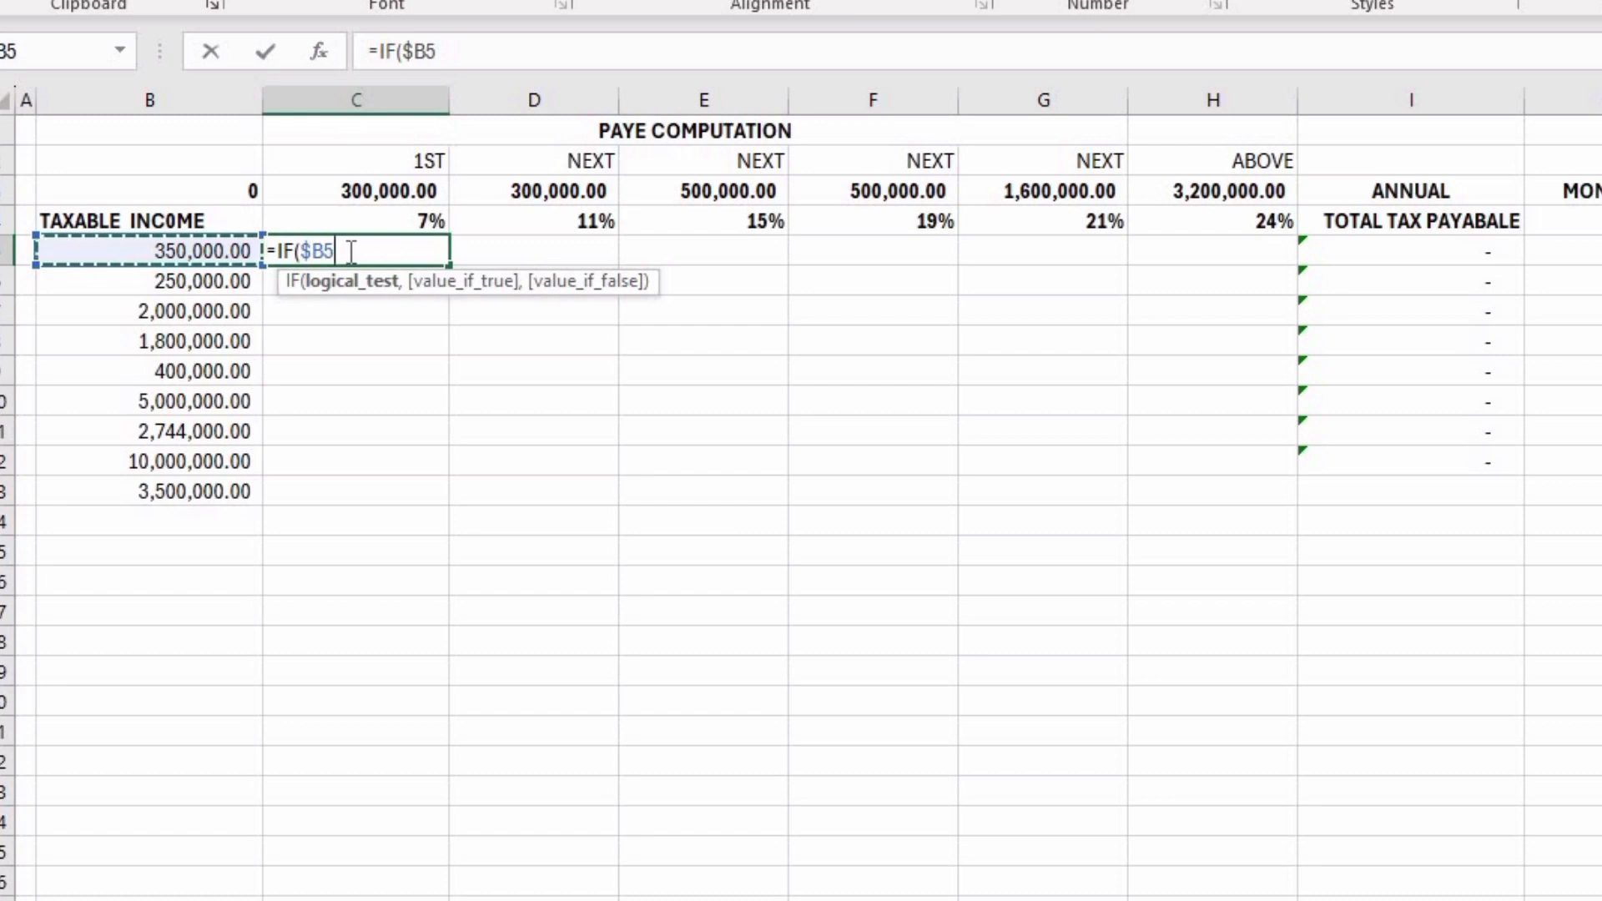
type(">")
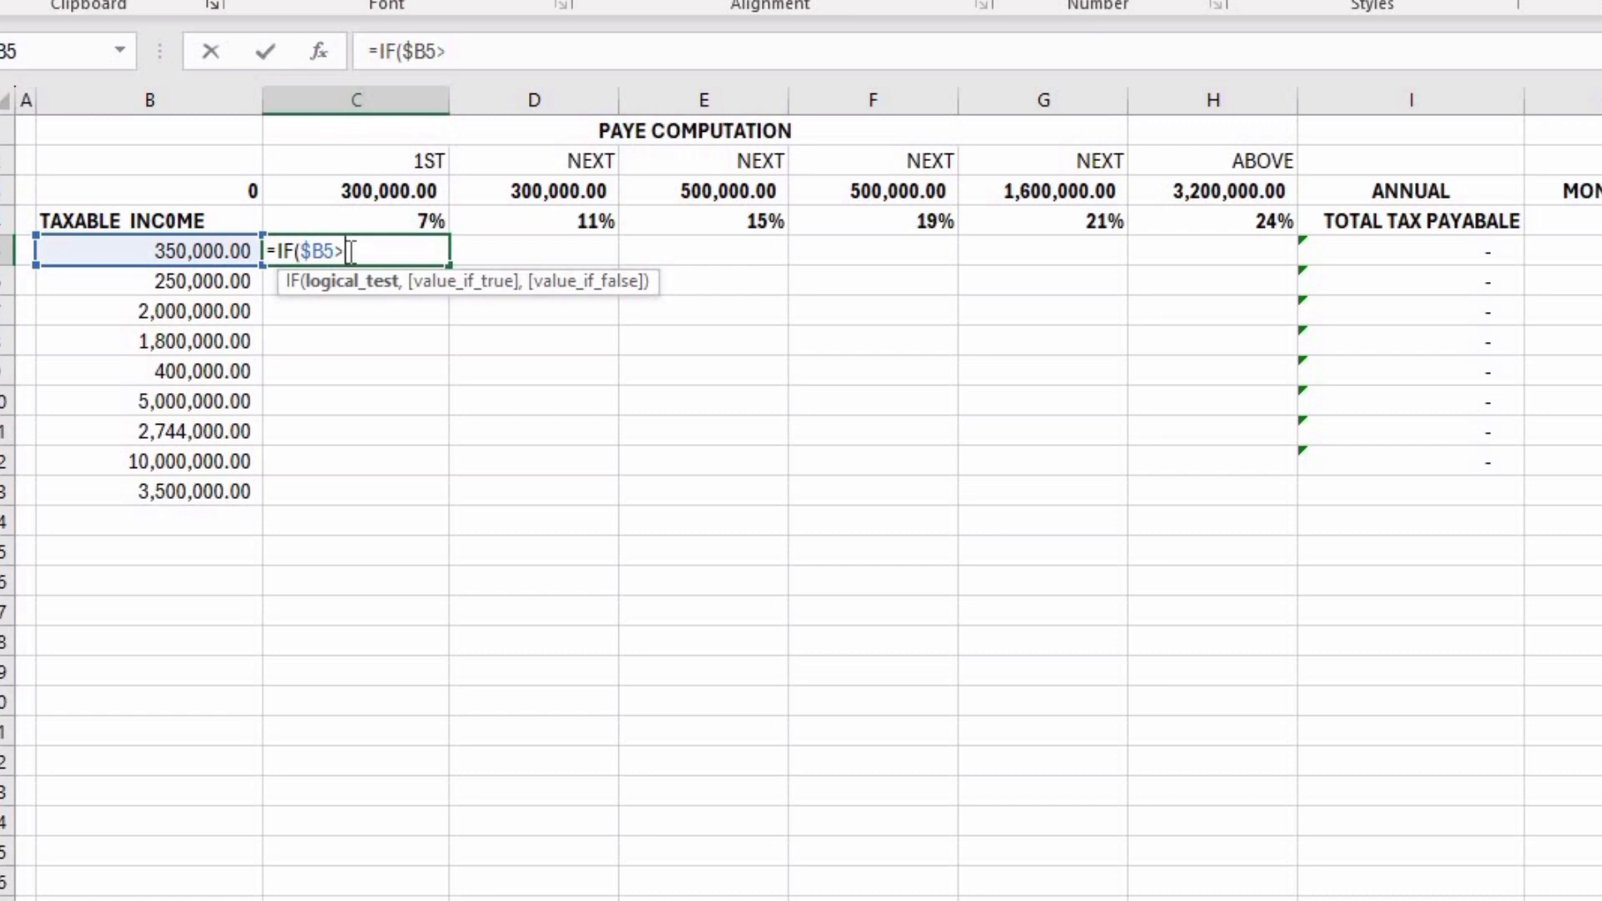
Step: Complete the logical test in C5 with SUM($B$3:C$3), fixing the range's start and only the row of its end
type("SUM")
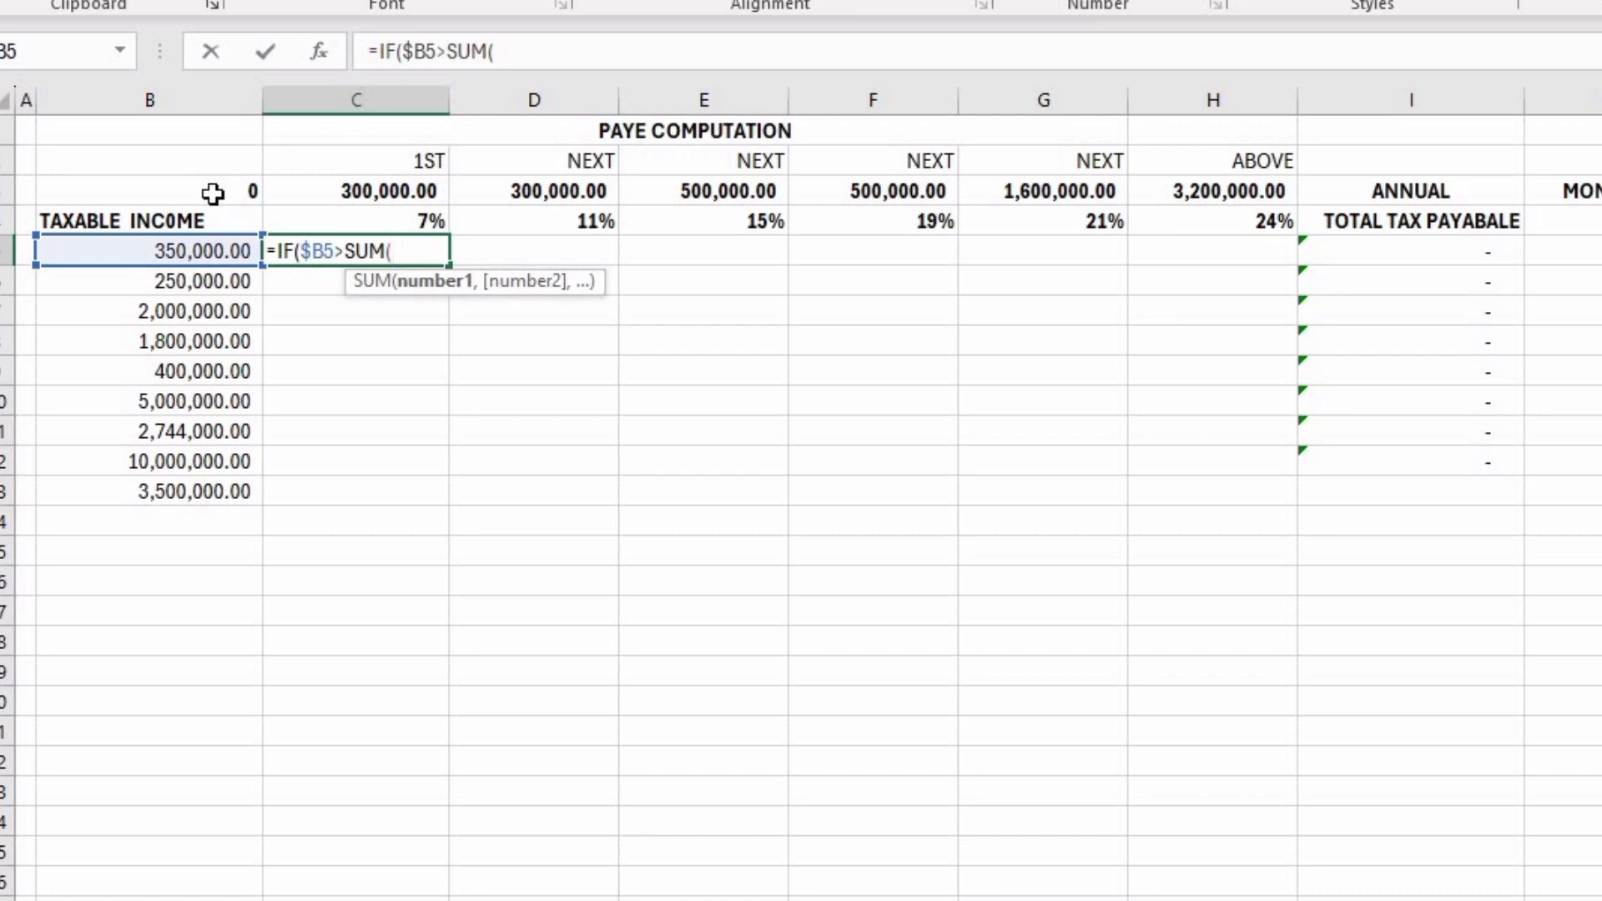
left_click_drag(213, 193, 333, 193)
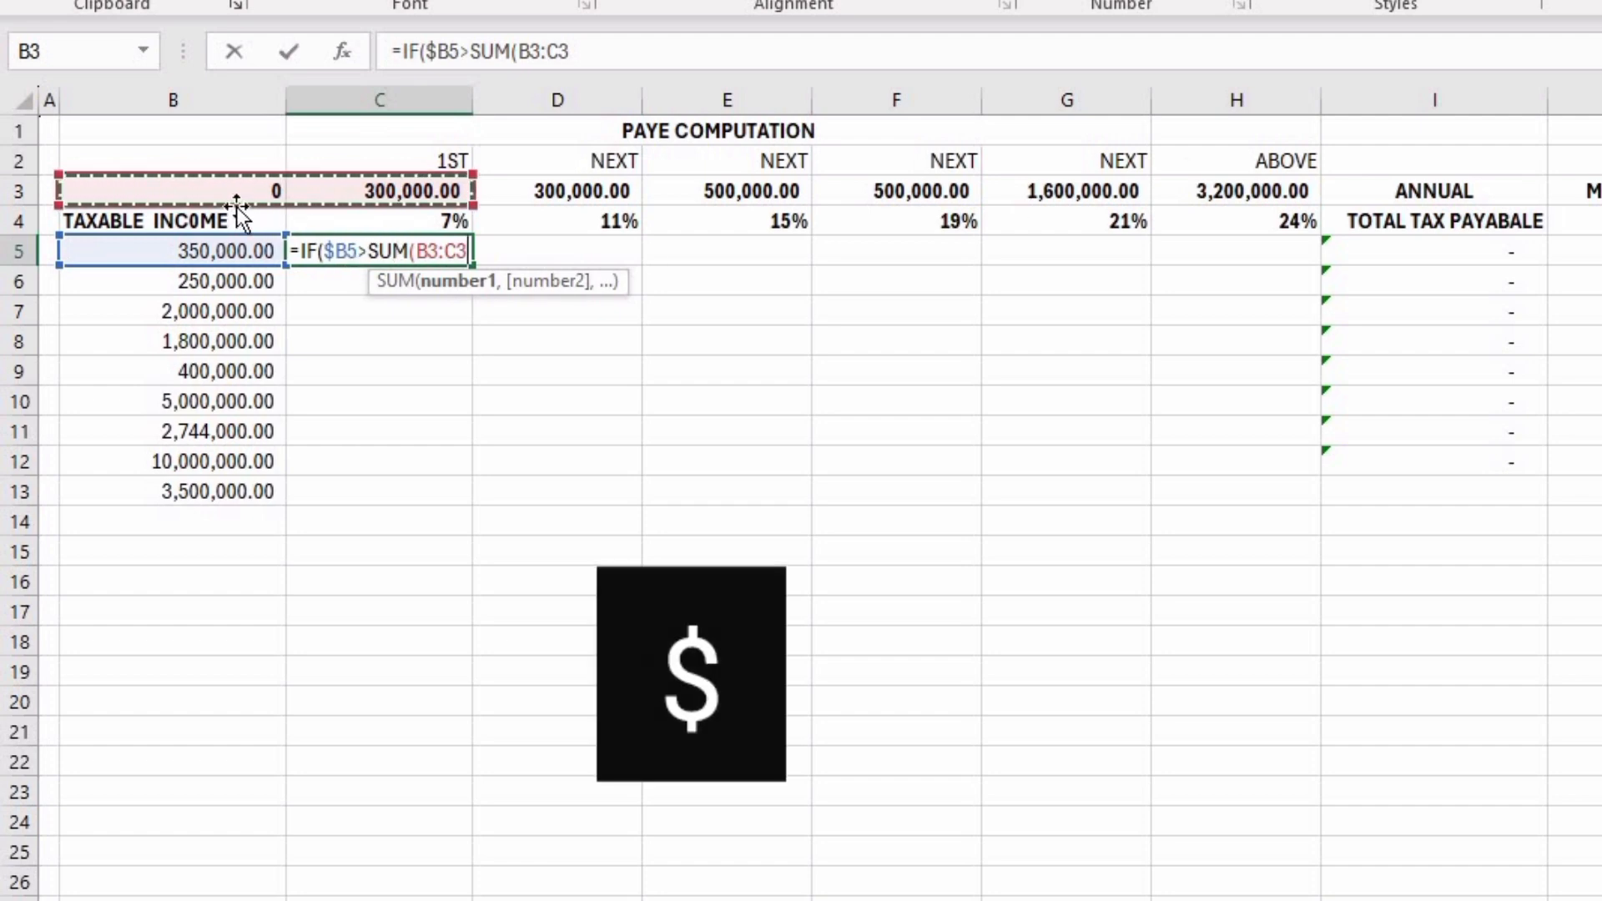
key("F4")
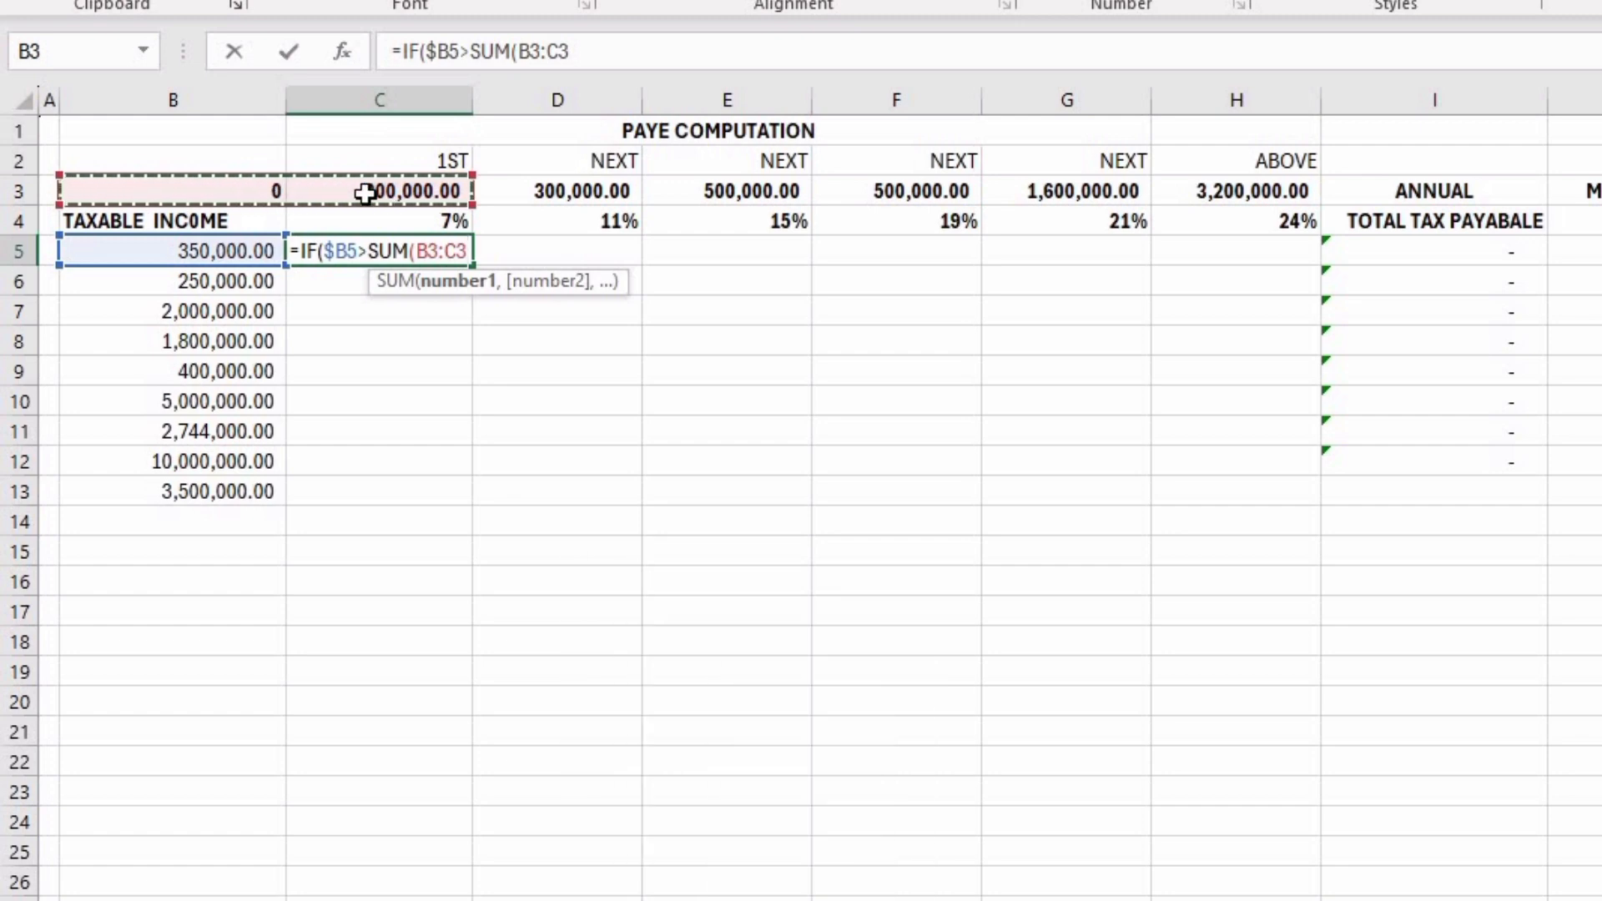
key("F4")
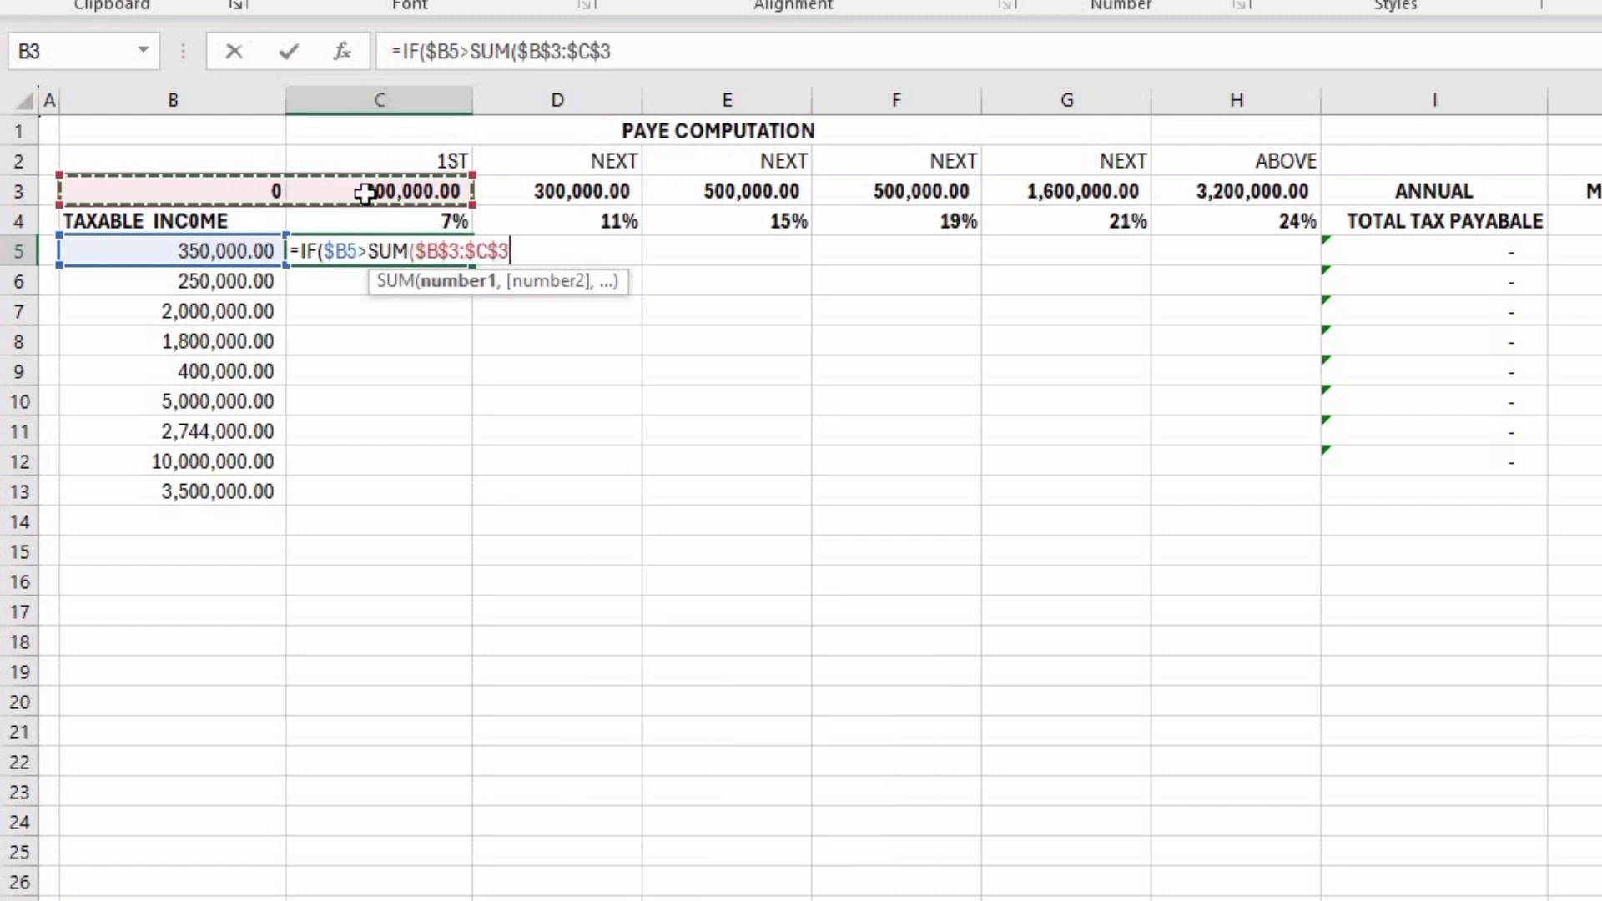
left_click(470, 251)
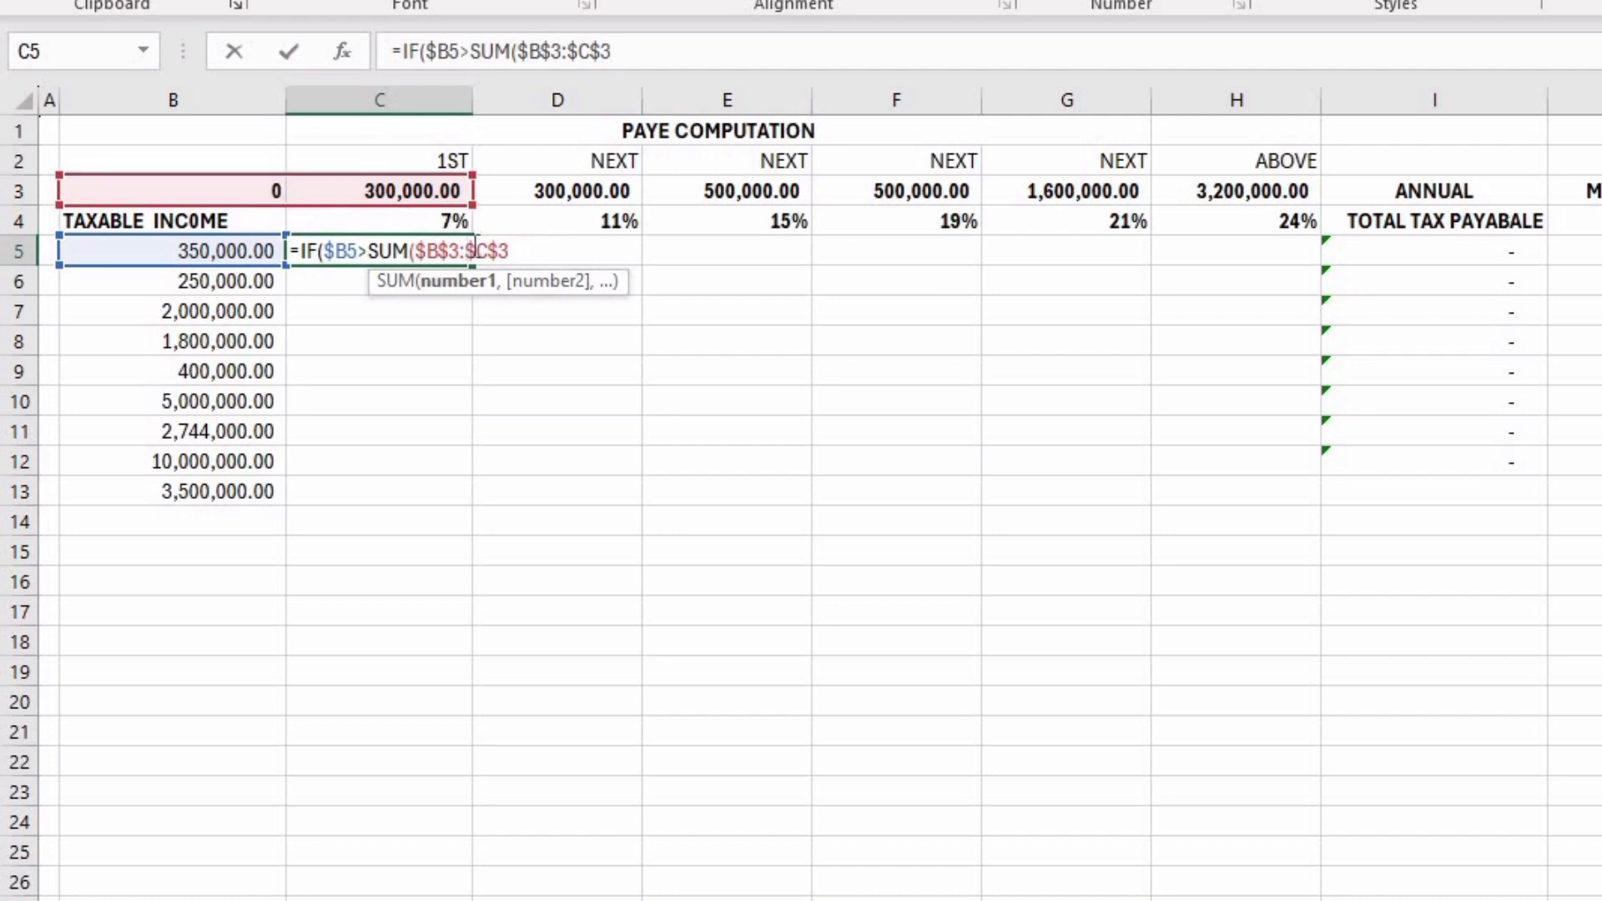
key("F4")
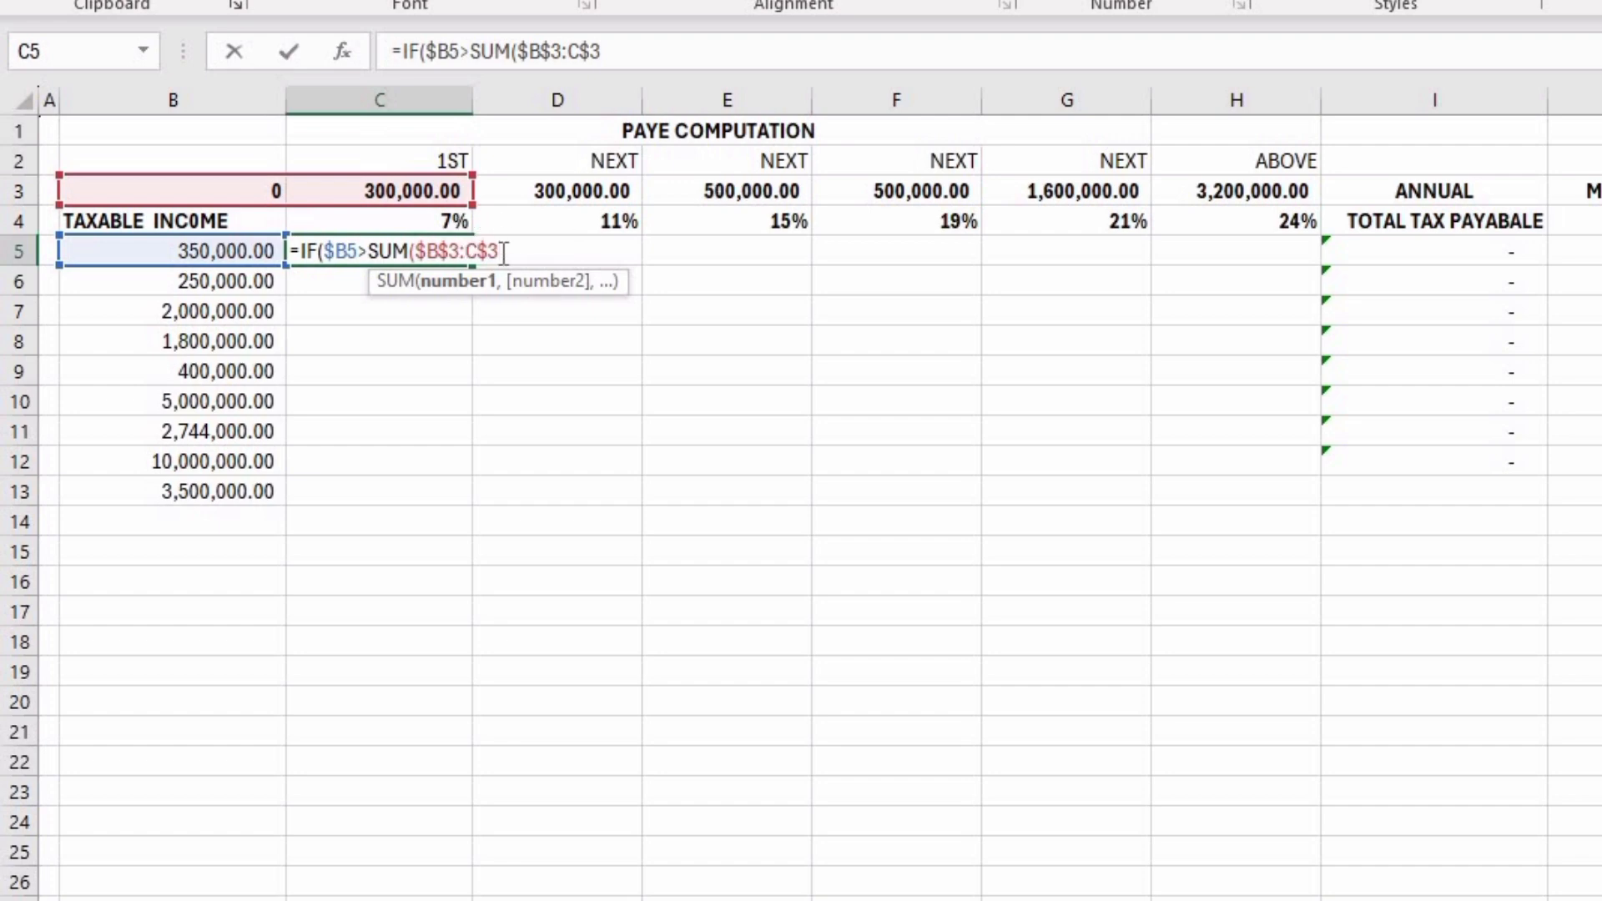
type(")")
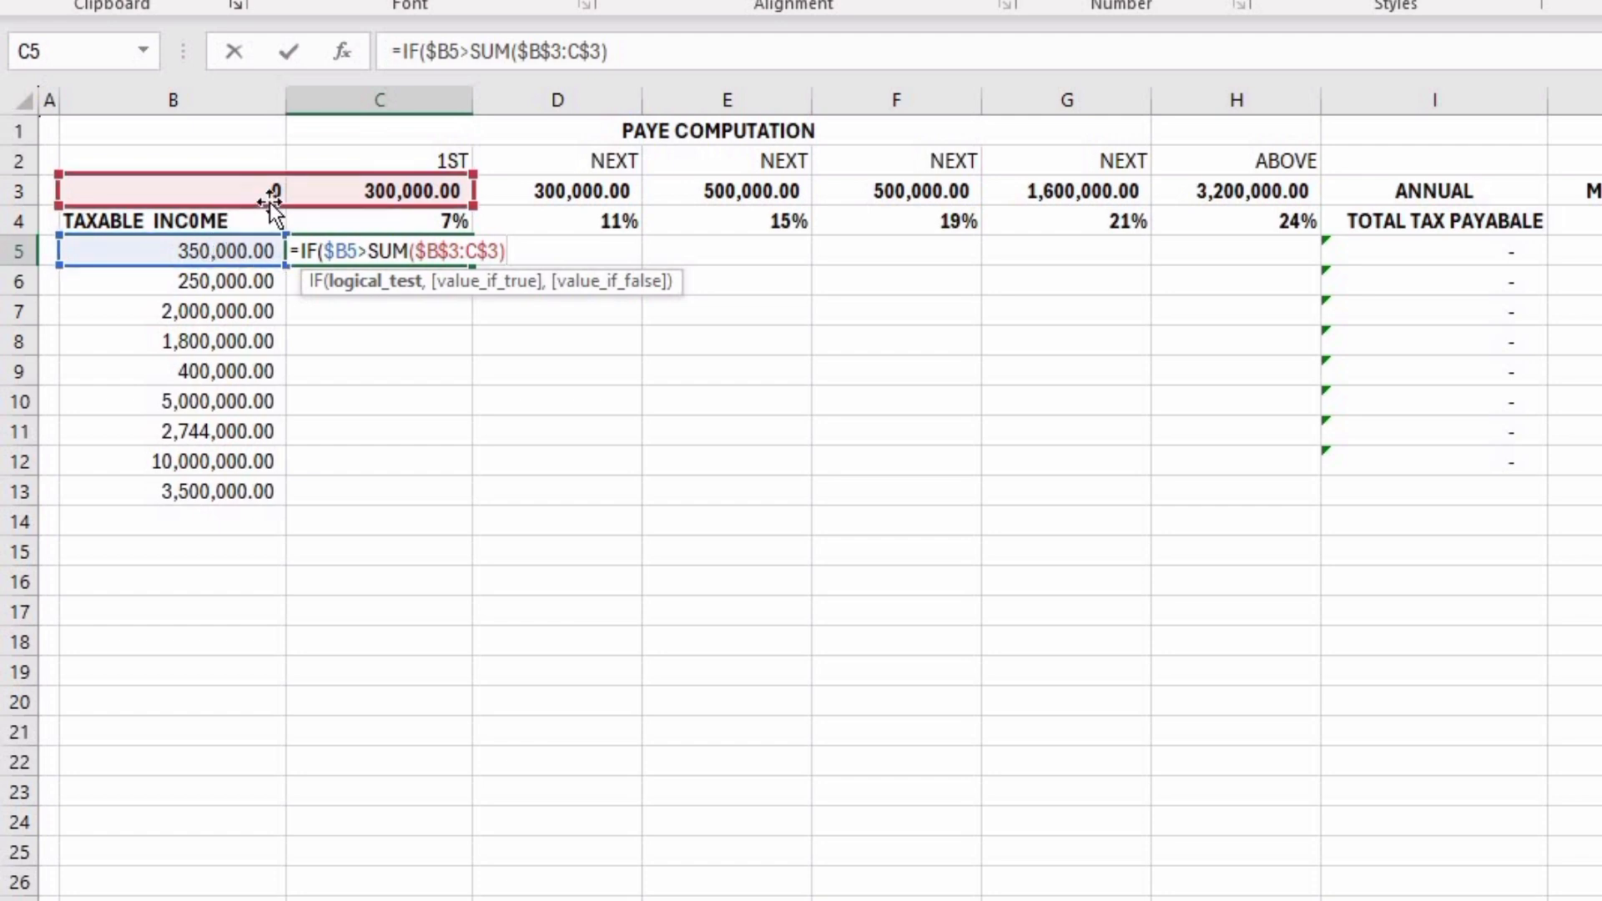
Step: Set the value-if-true in C5's IF formula to C$4*C$3, locking only the row of both references
type(",")
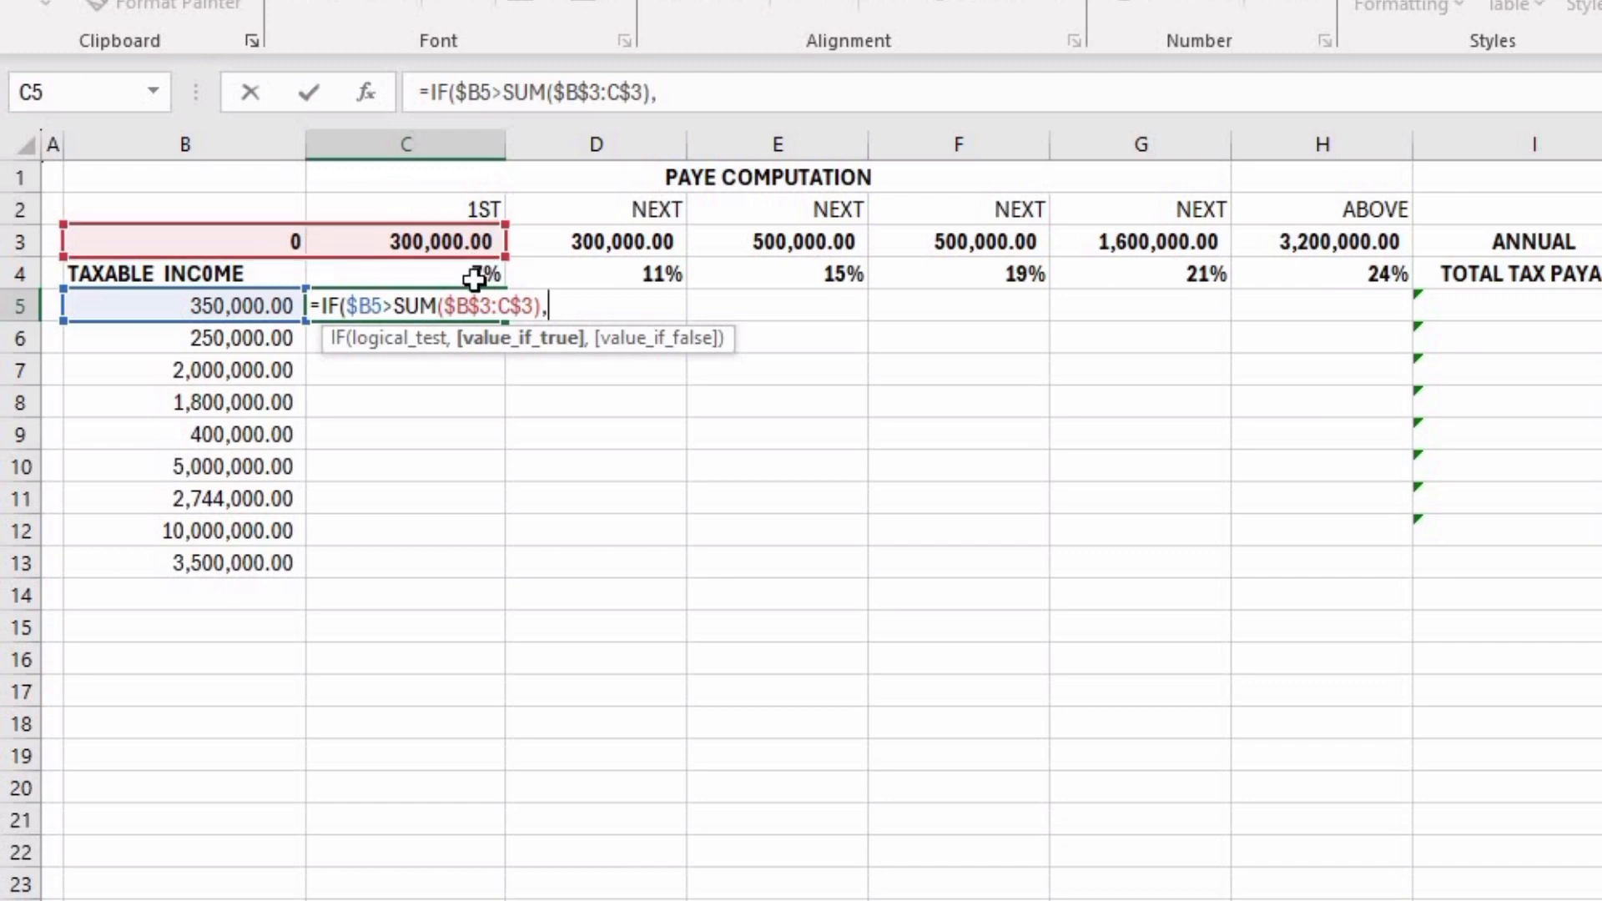
left_click(472, 267)
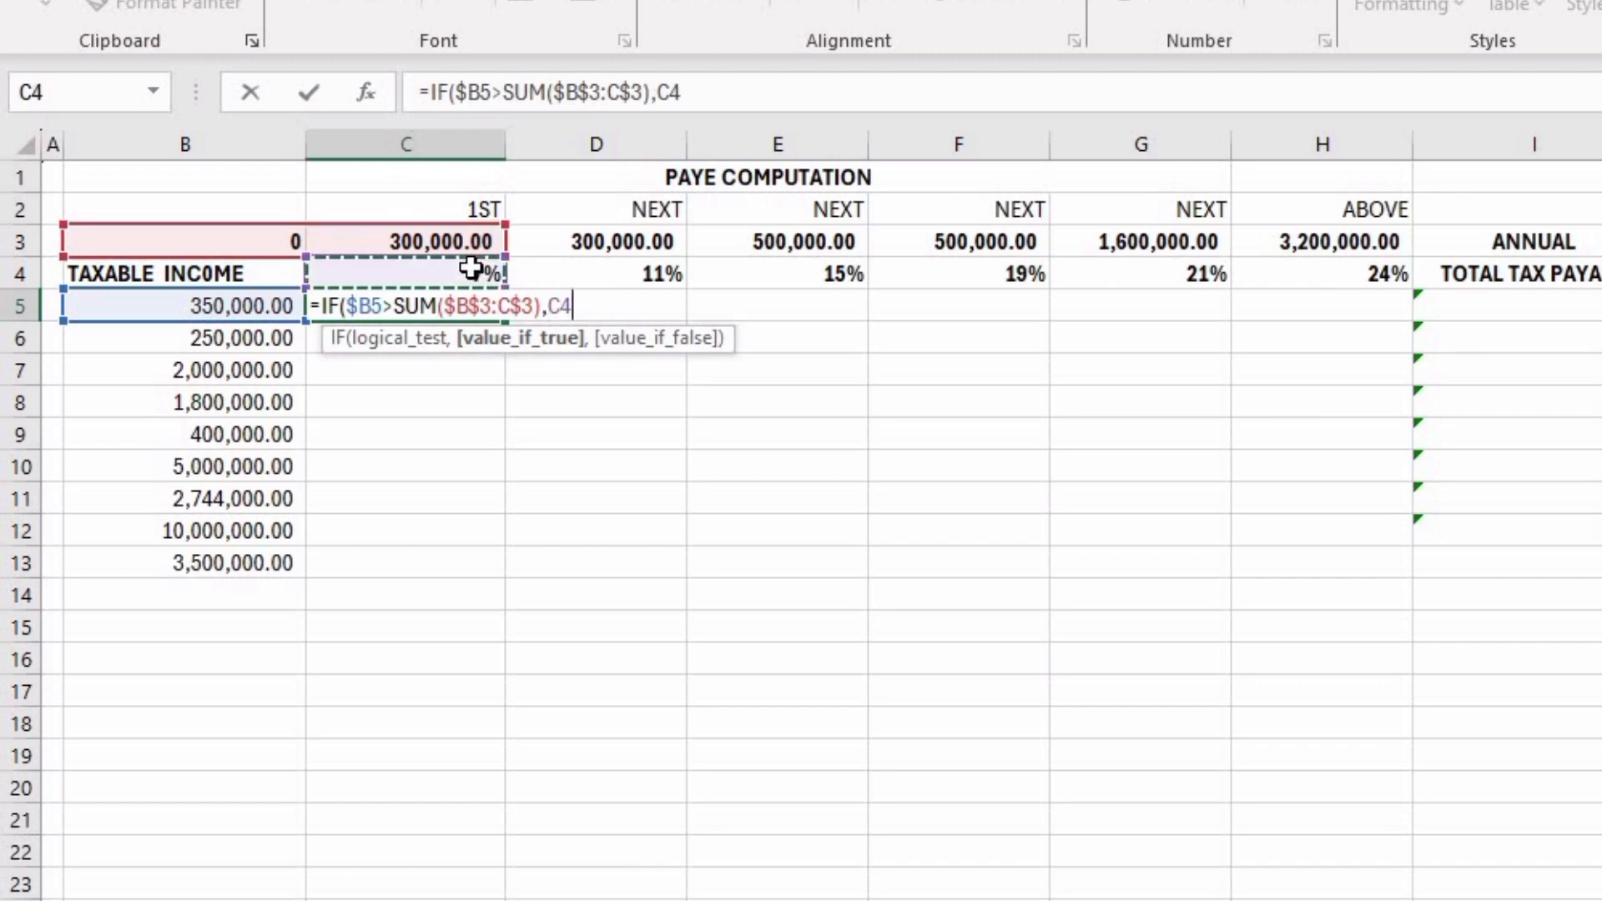
key("F4")
key("F4")
type("*")
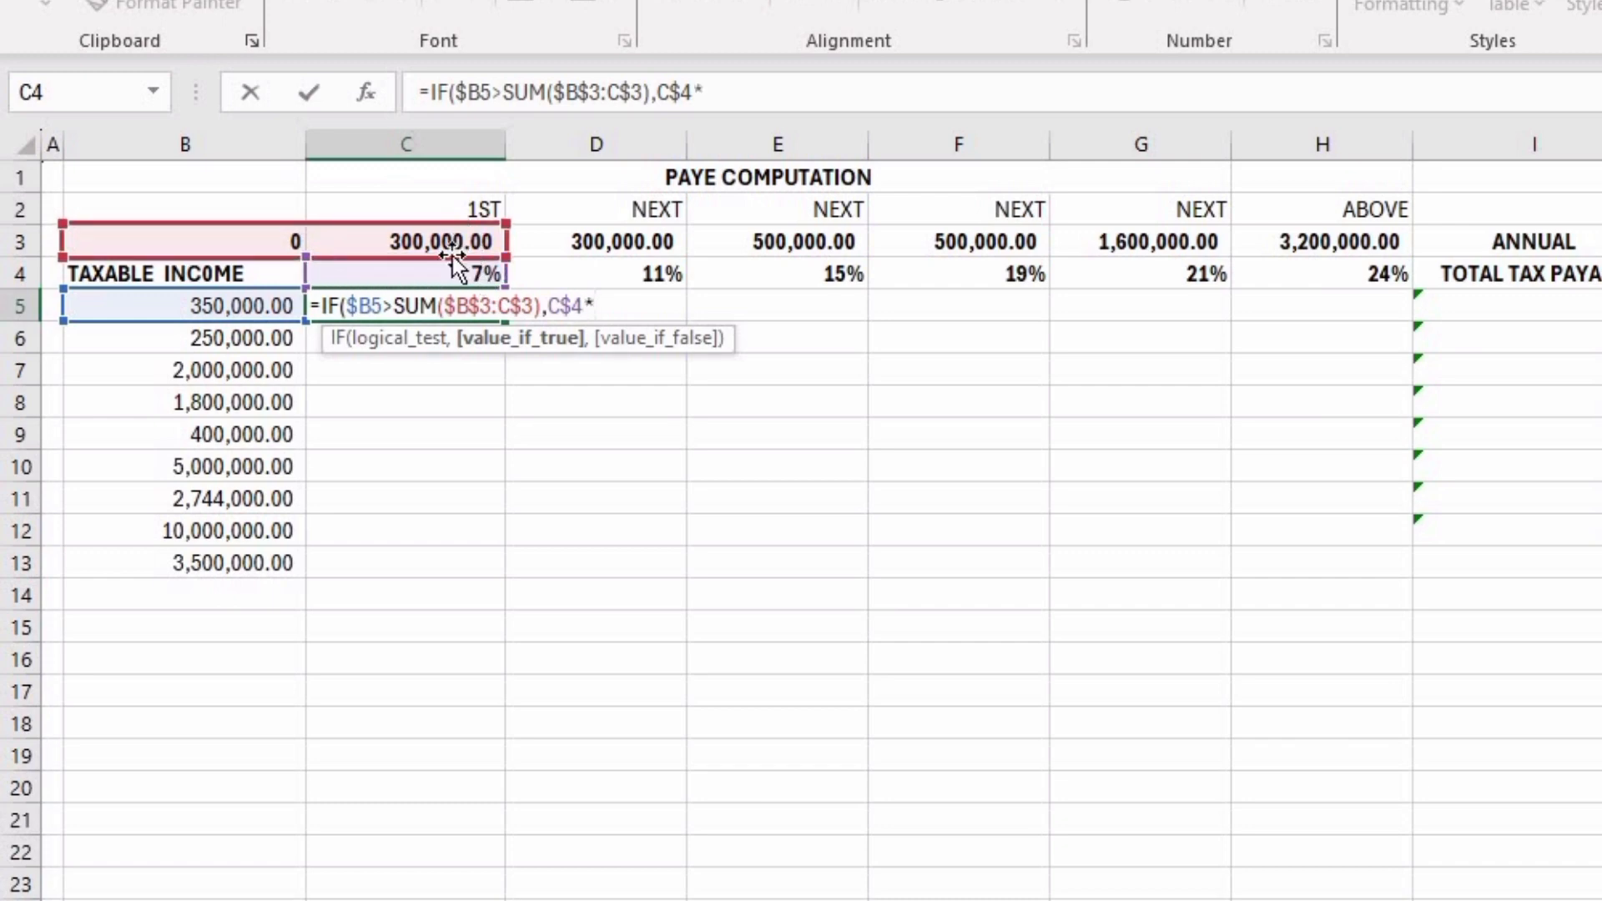
left_click(453, 242)
key("F4")
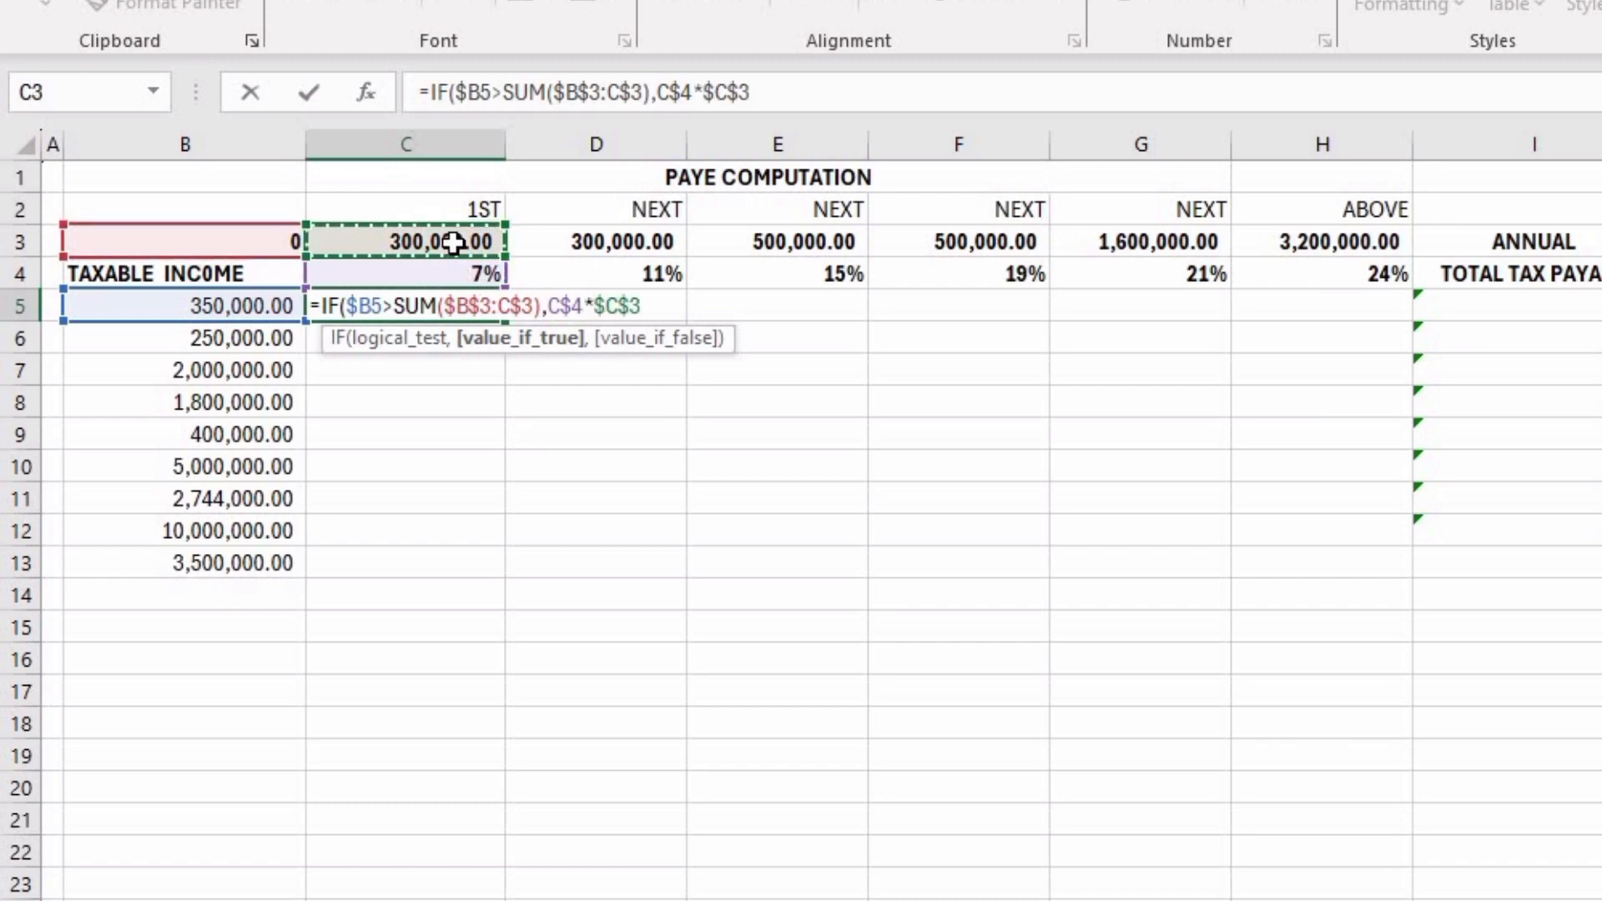
key("F4")
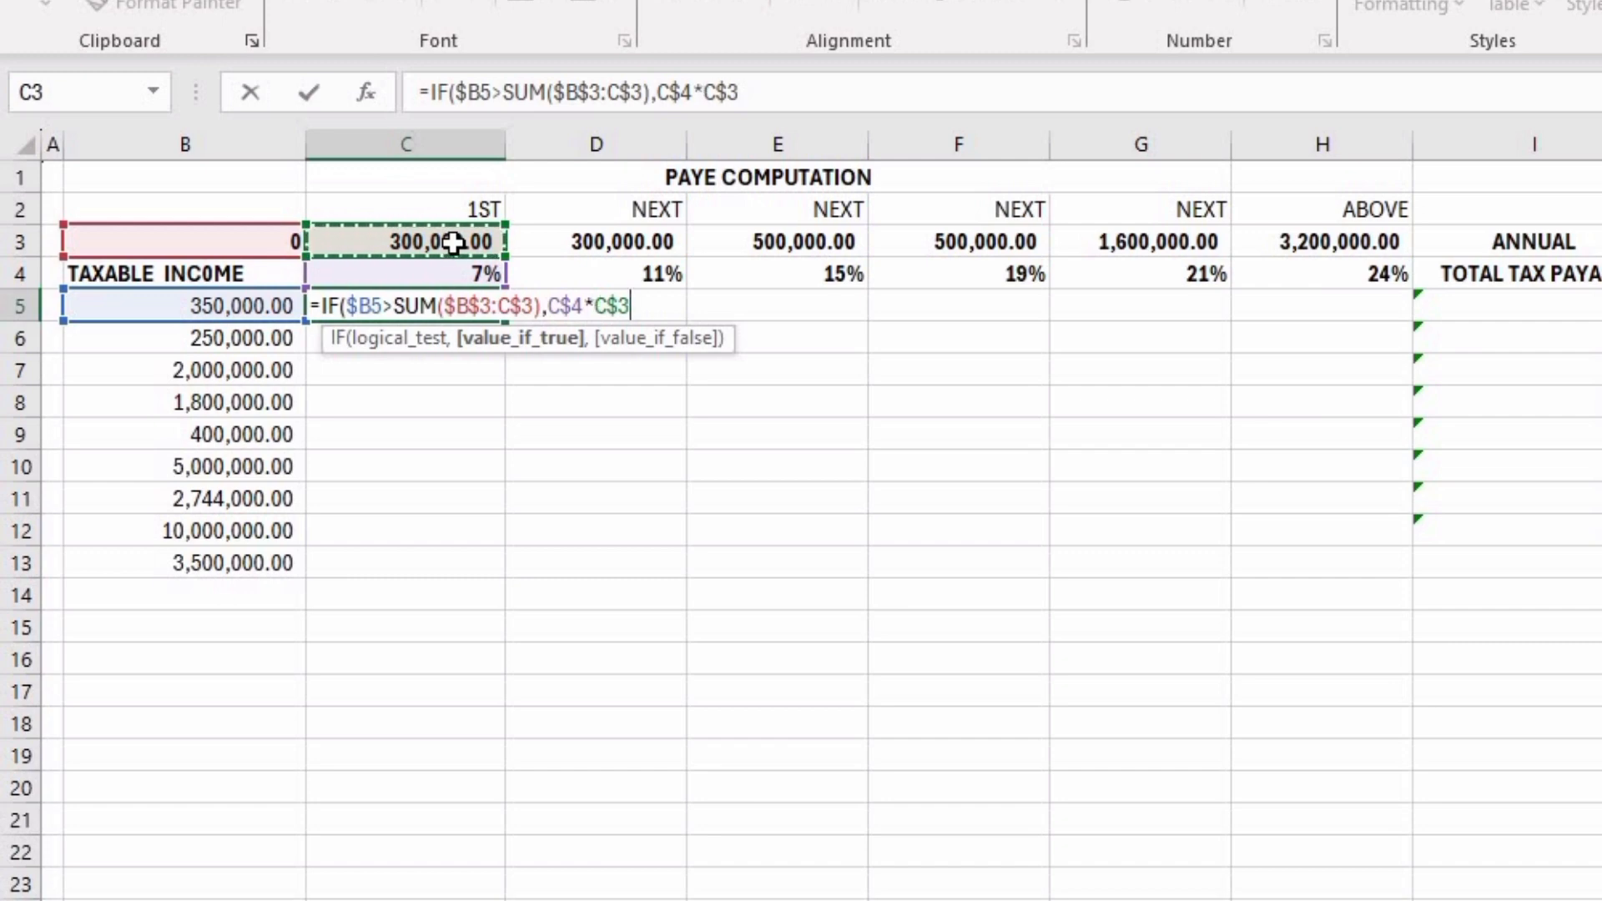
Step: Begin a nested IF($B5> as the value-if-false in C5, locking only the column of the taxable income reference
type(",")
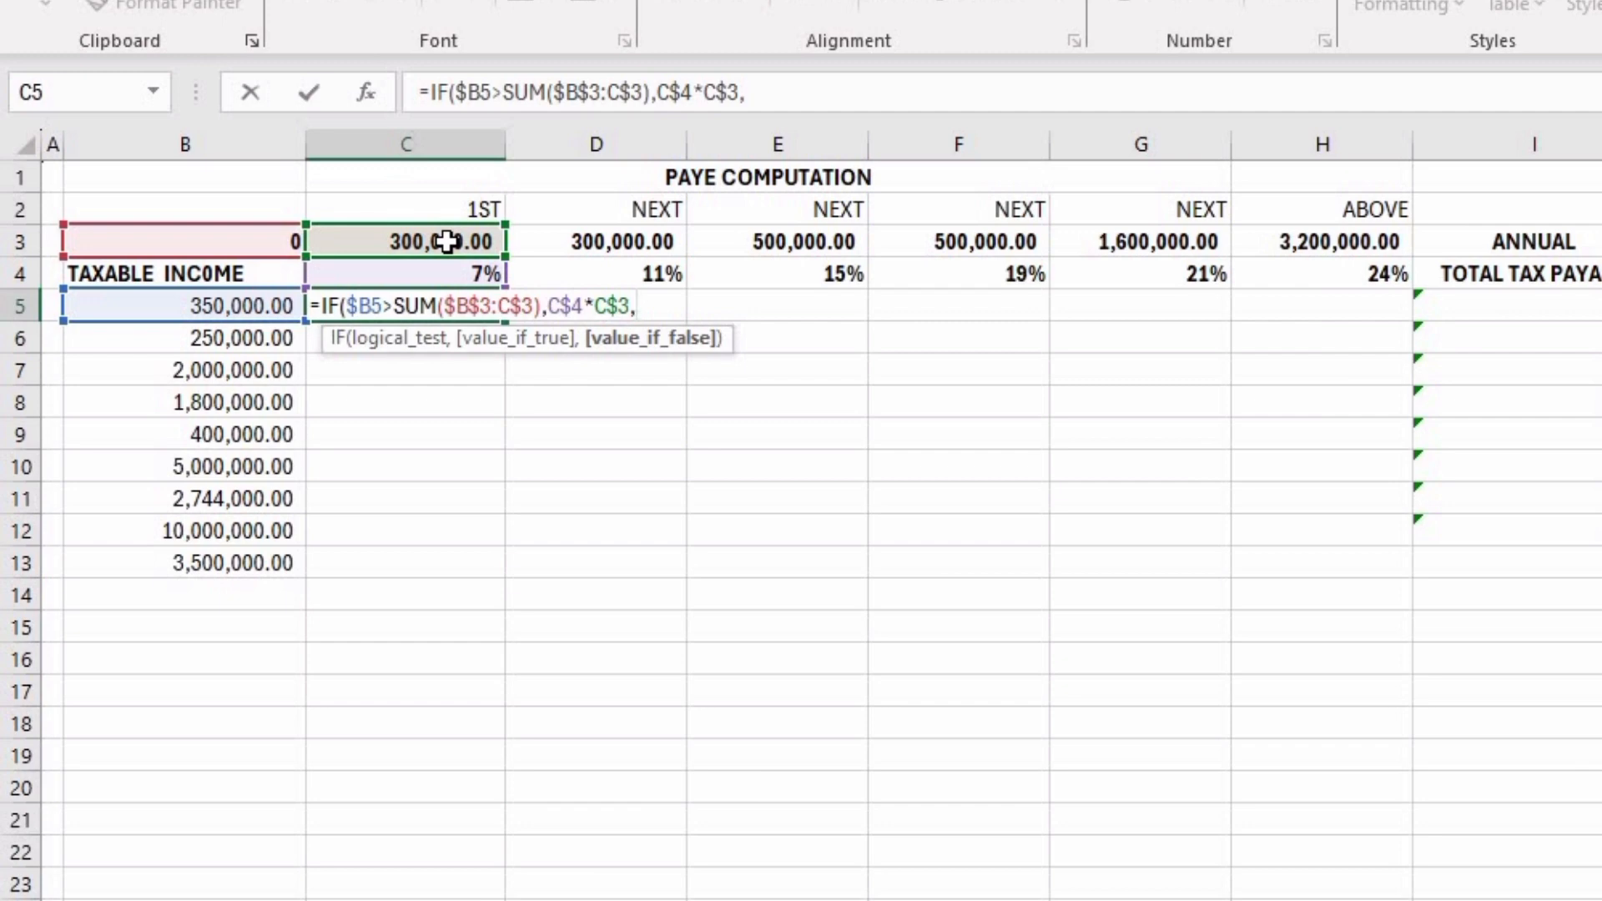
type("IF")
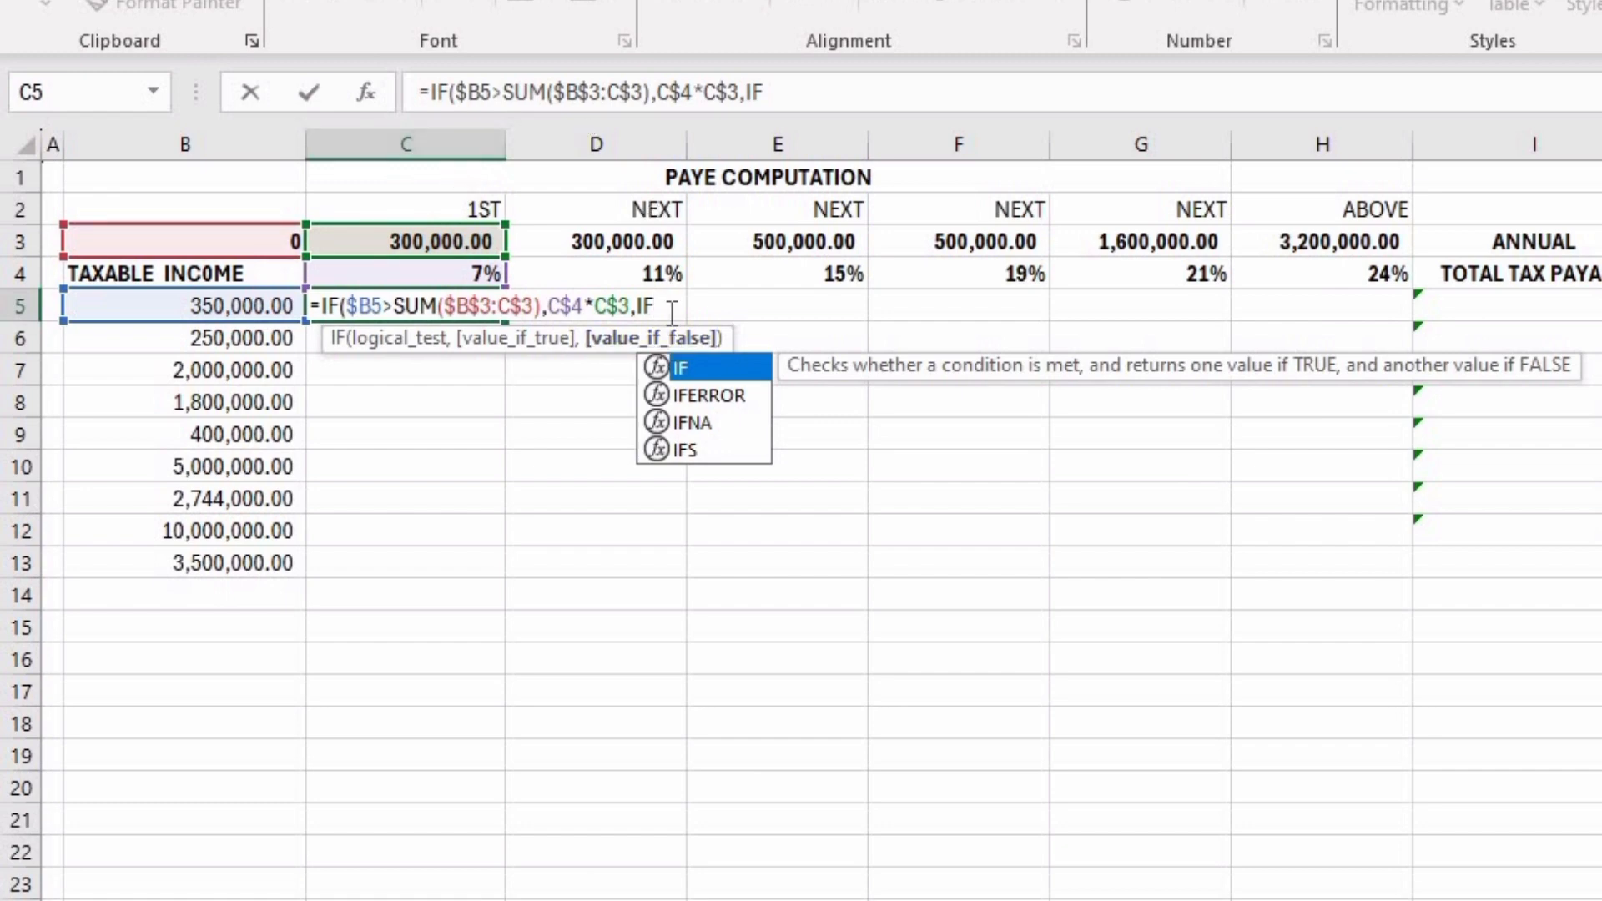
type("(")
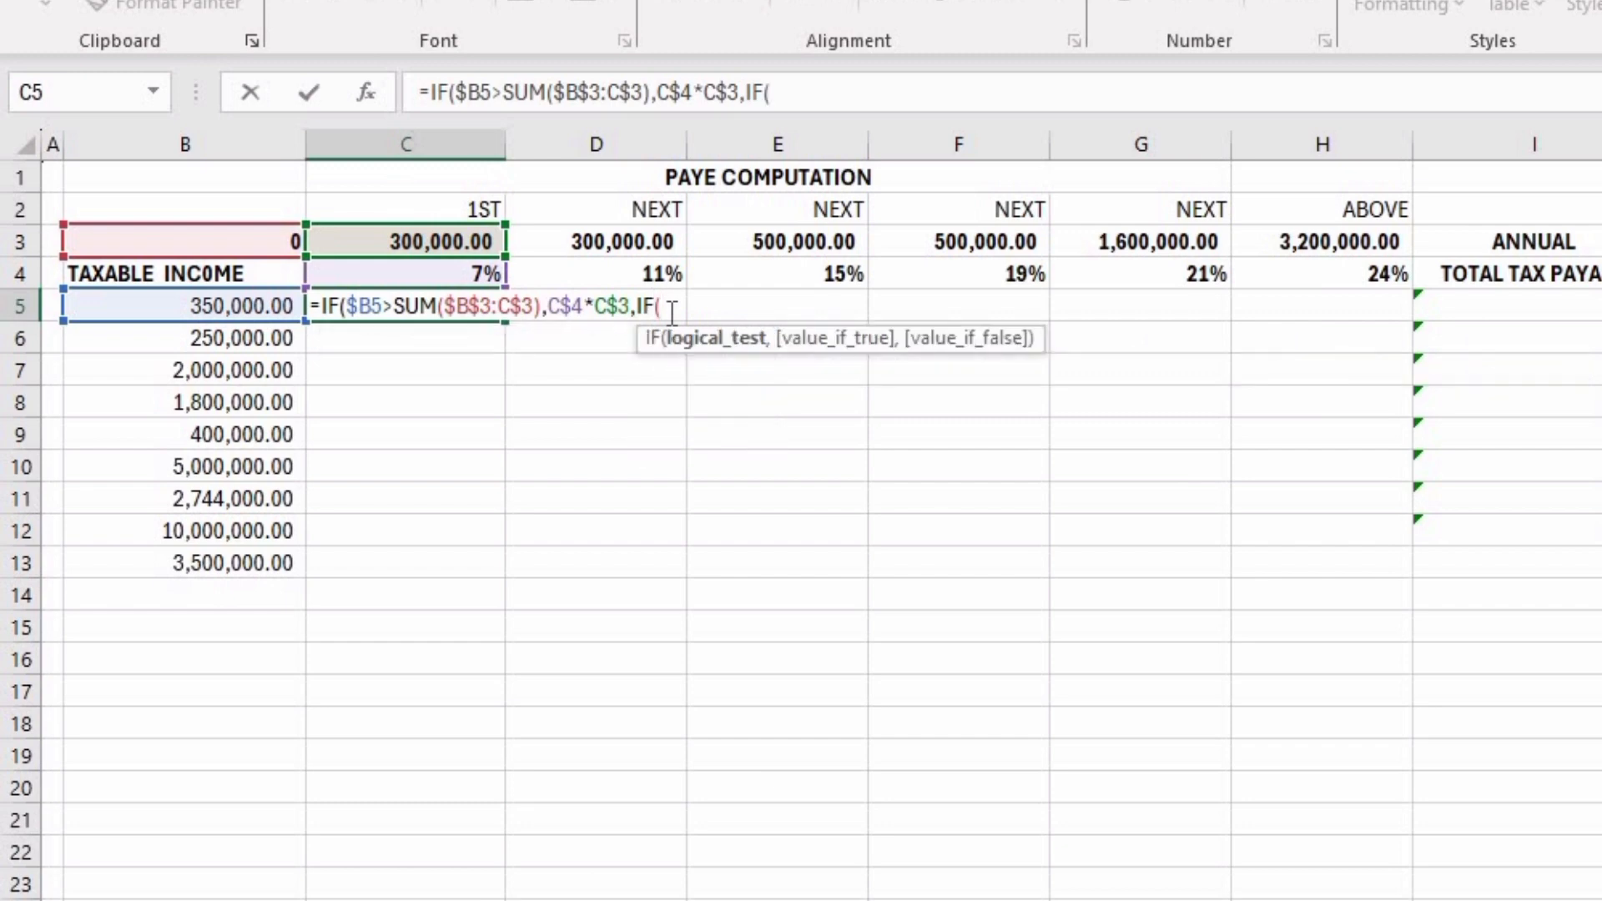
left_click(265, 301)
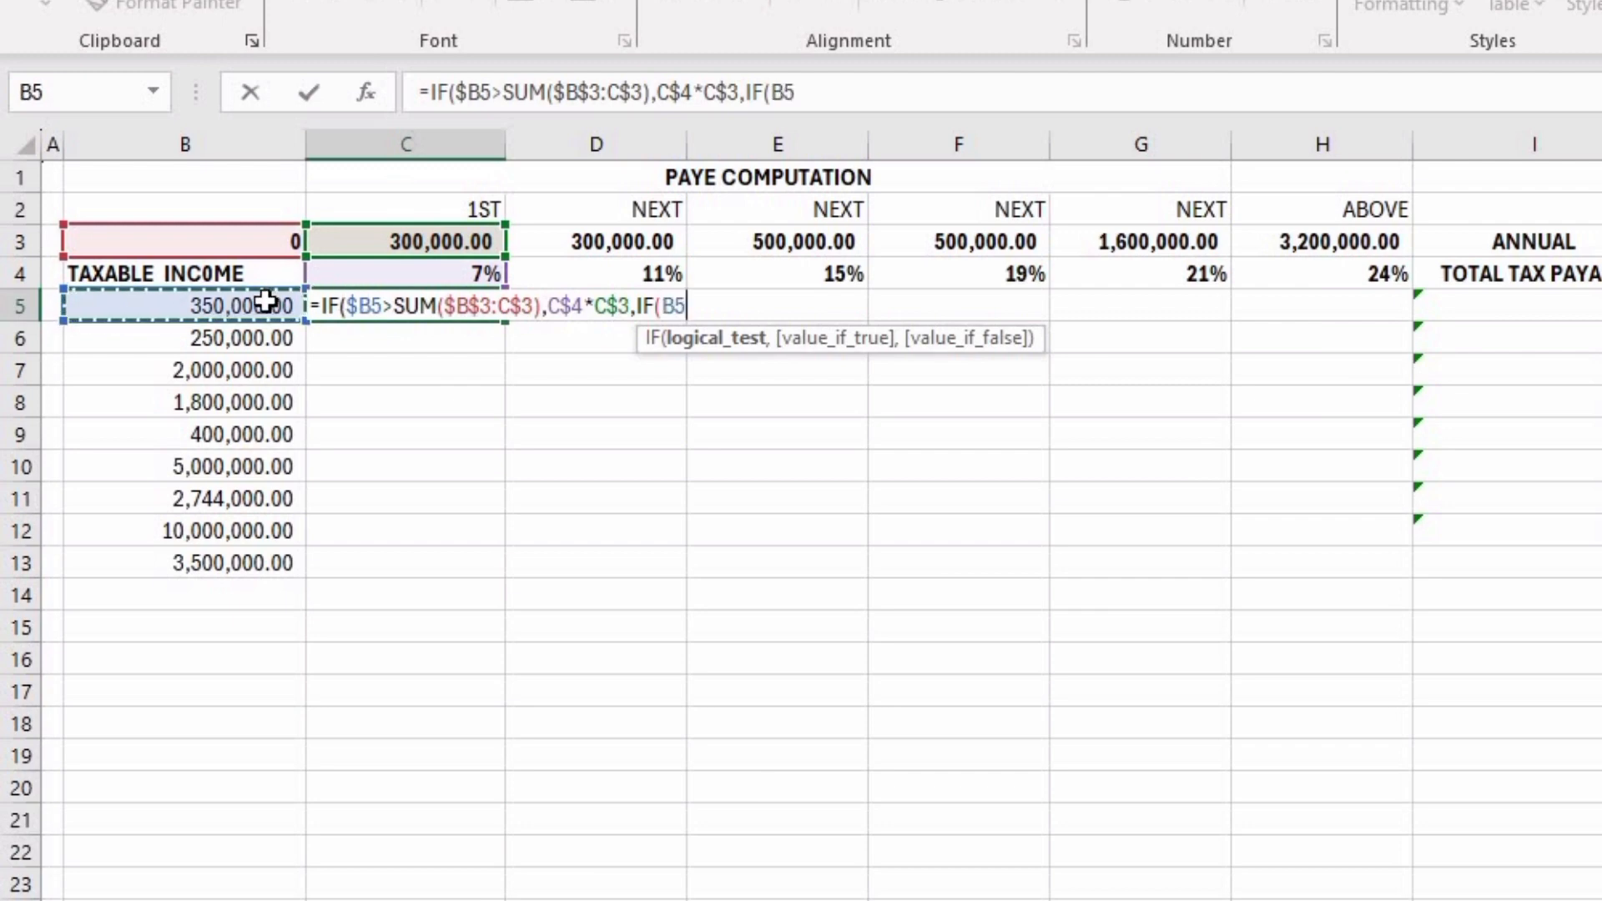
key("F4")
key("F4")
key("F4")
type(">")
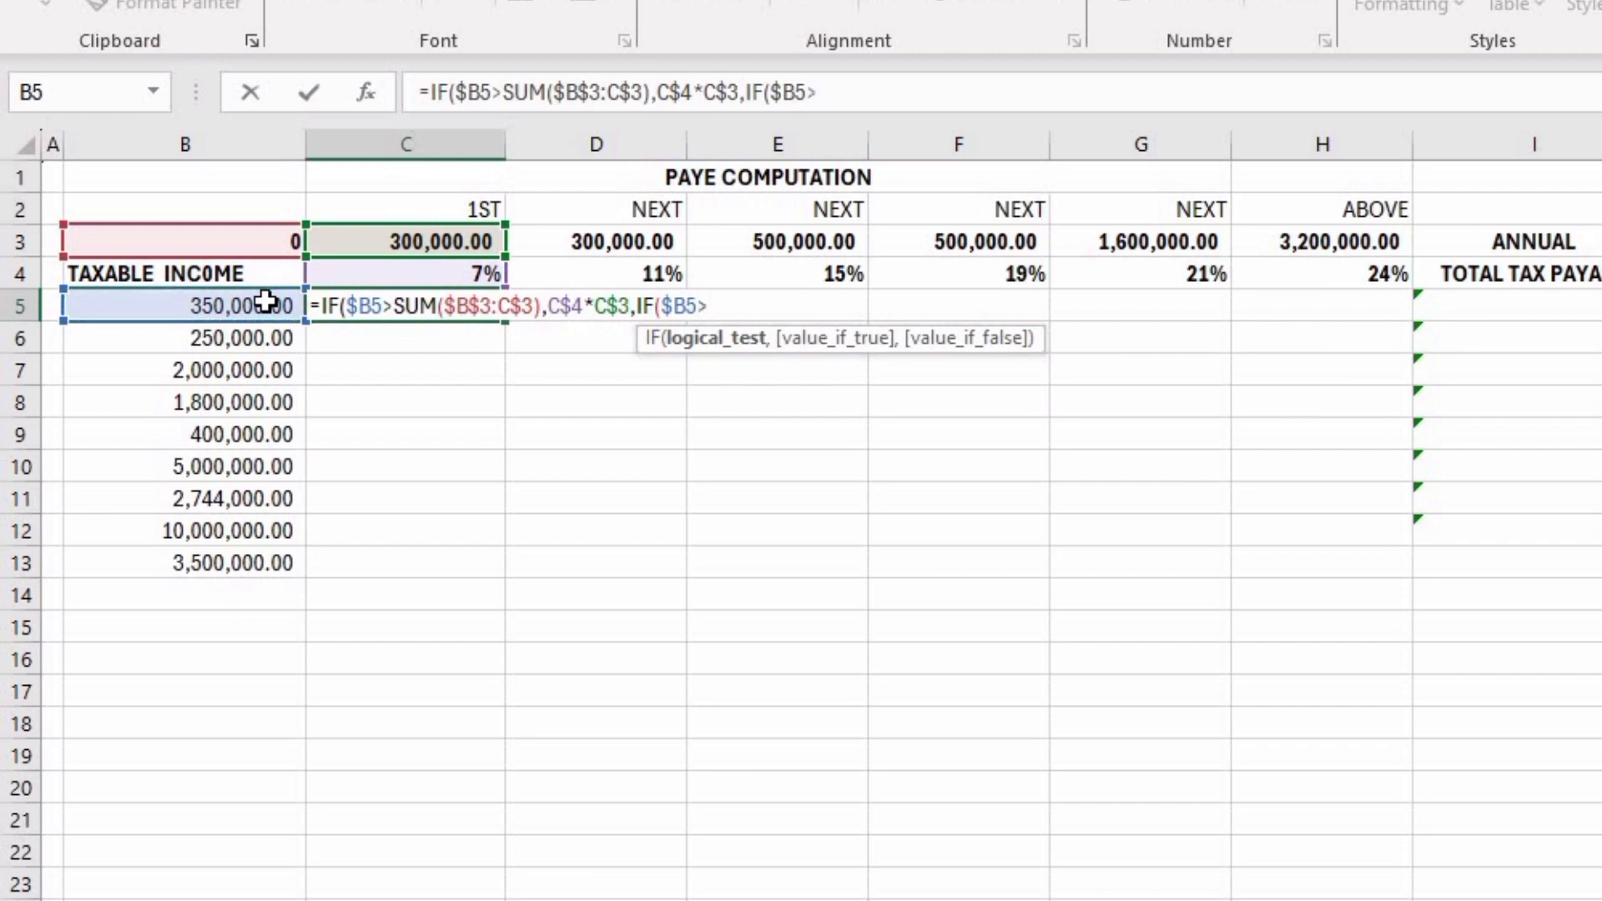
Step: Complete the nested IF's logical test with SUM($B$3:B$3), fixing the range's start and only the row of its end
type("SUM(")
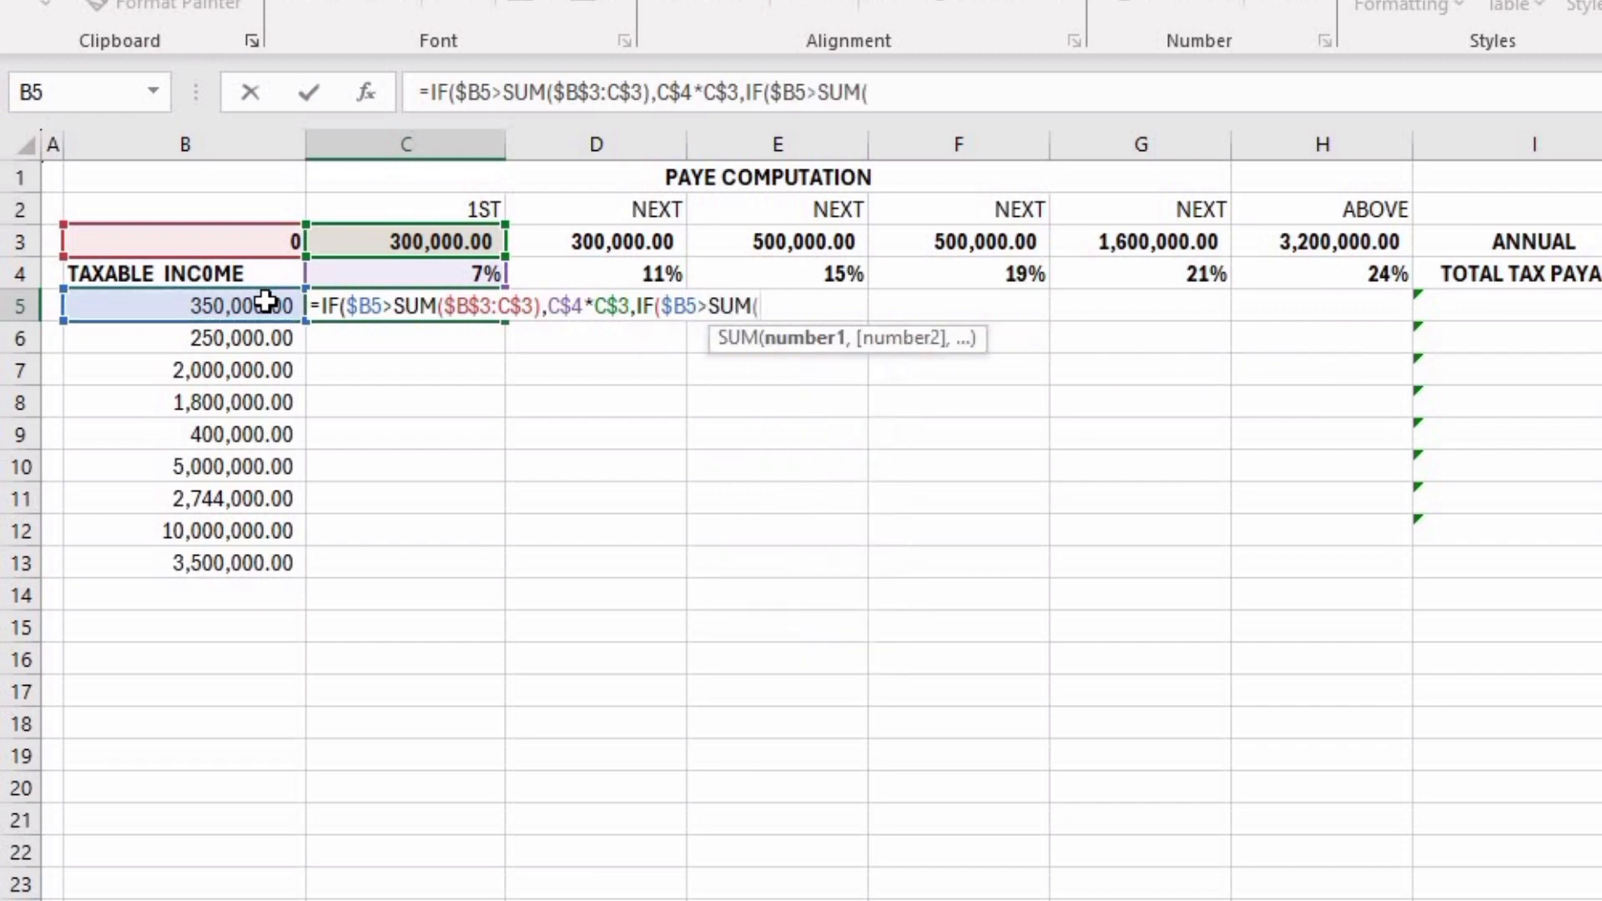
left_click(268, 243)
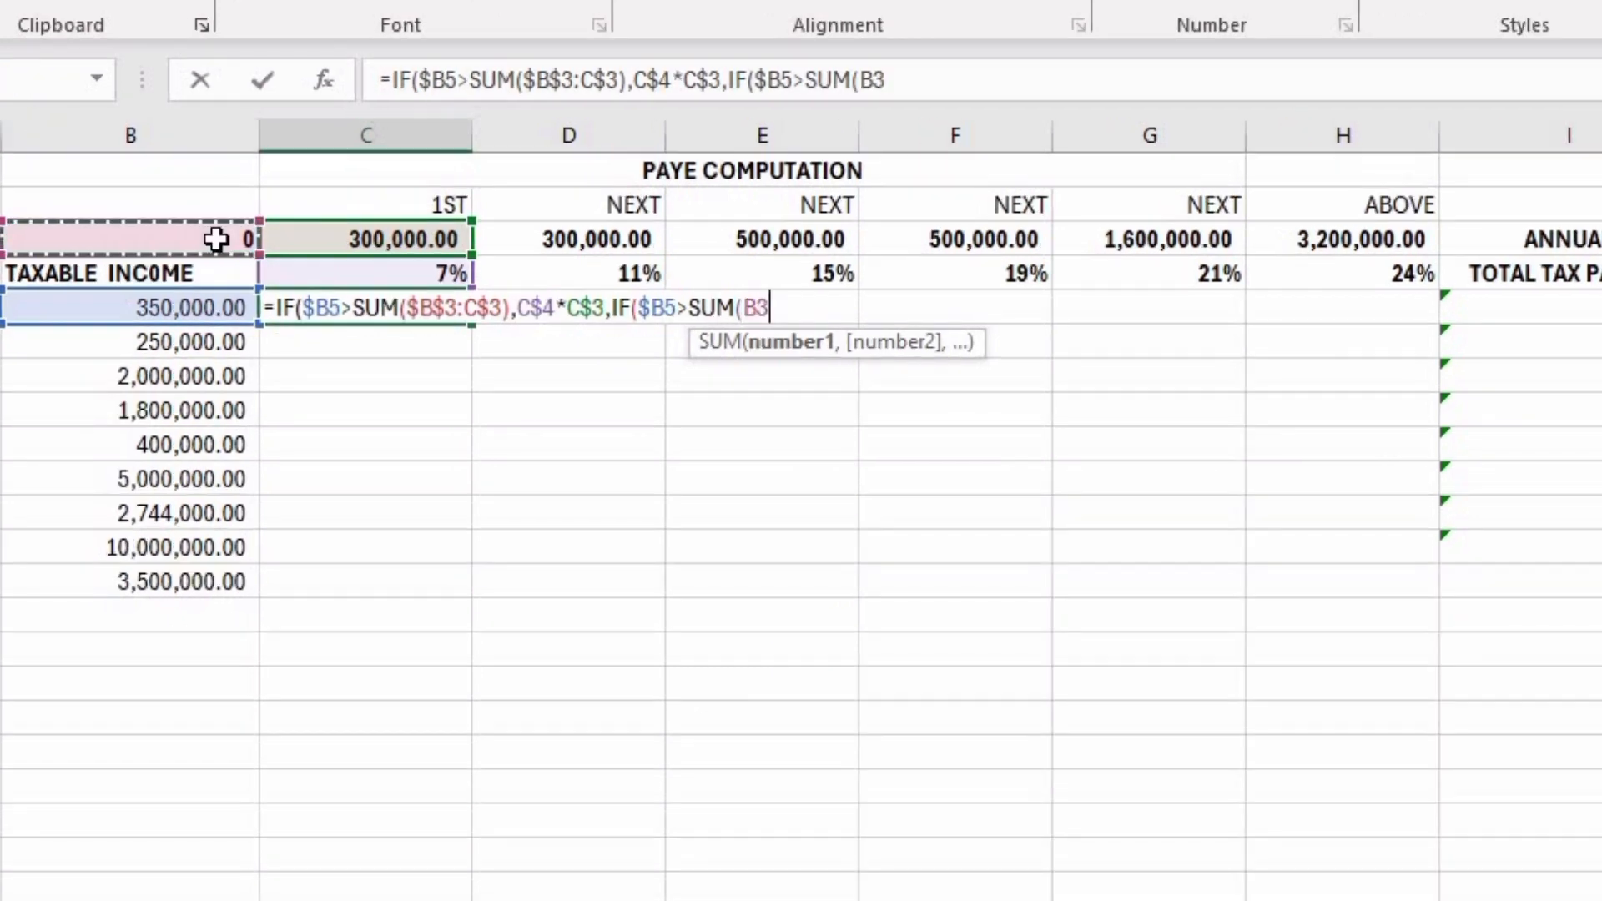
type(":")
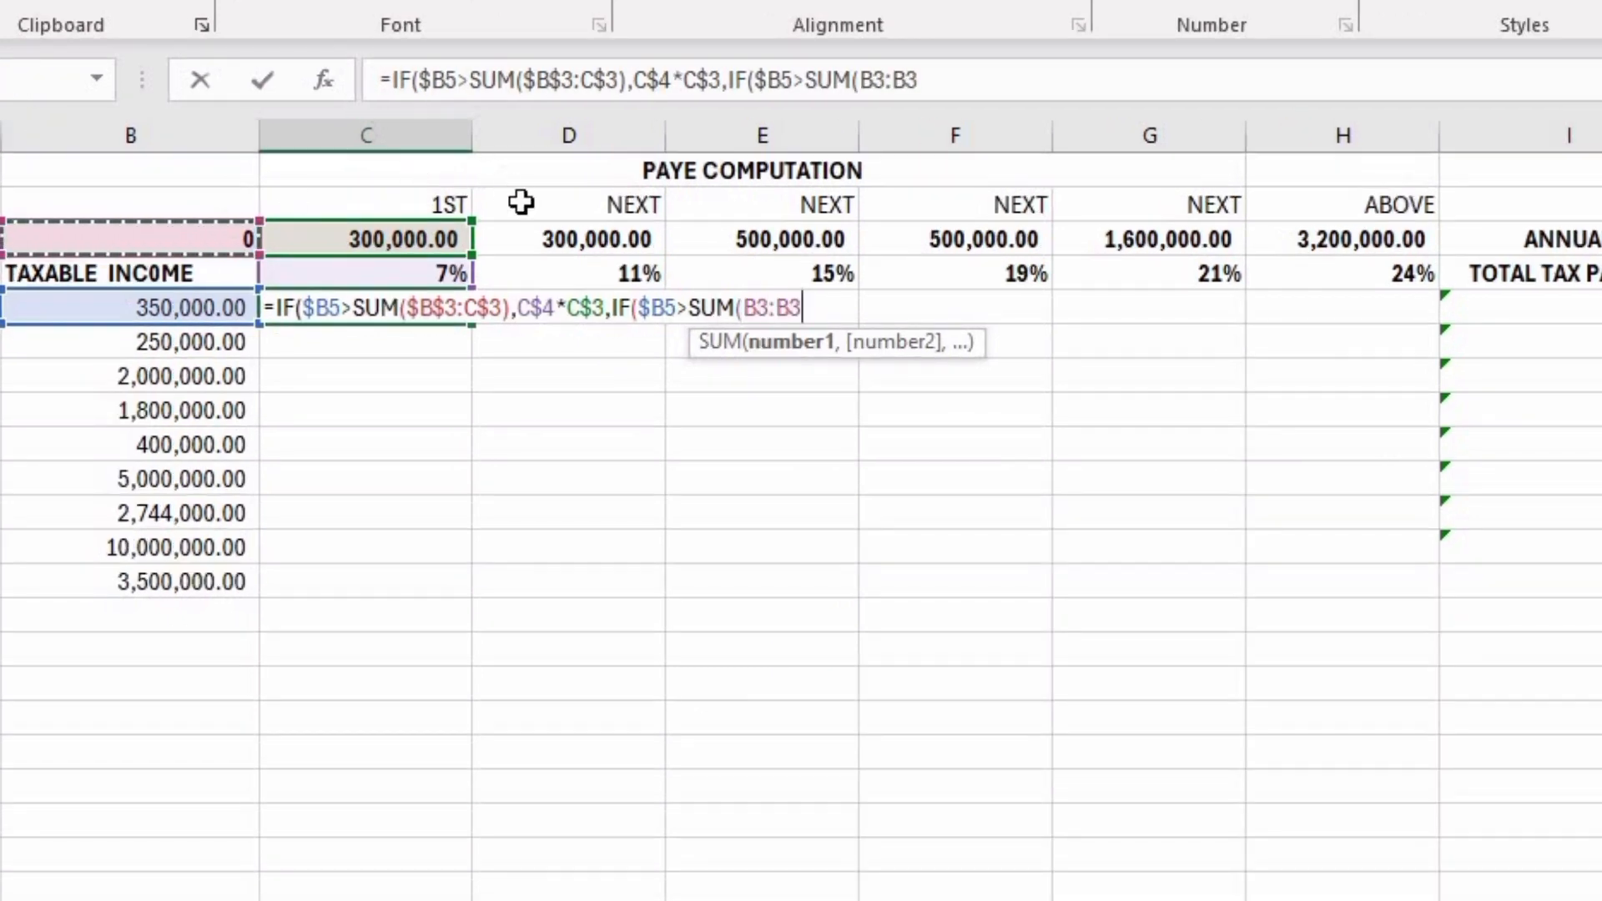
left_click(744, 304, "shift")
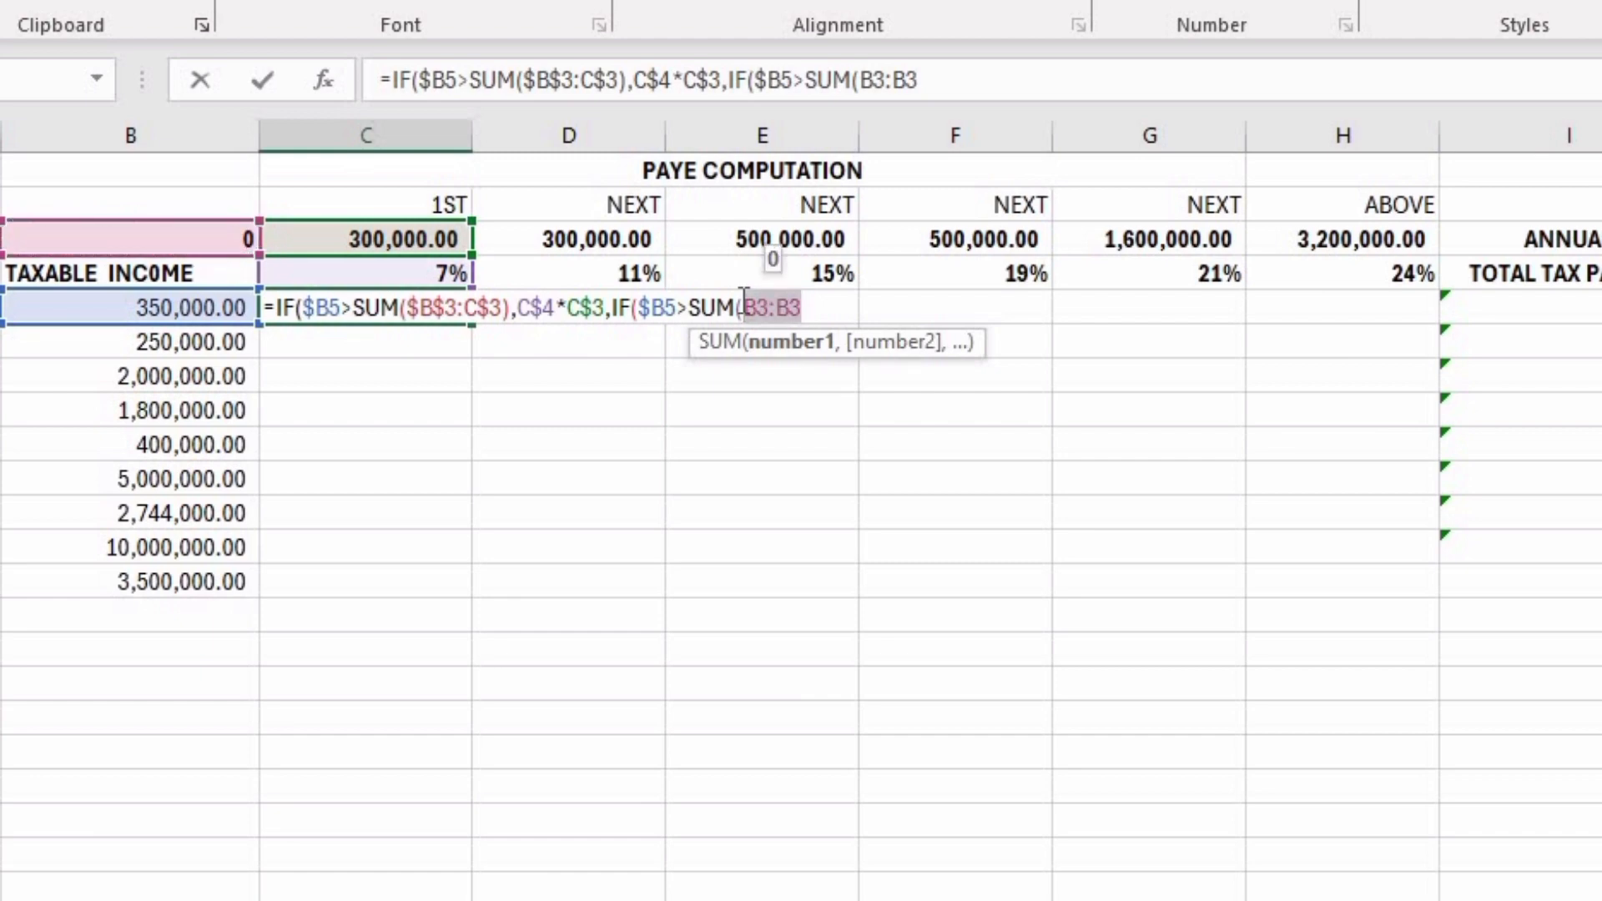
key("F4")
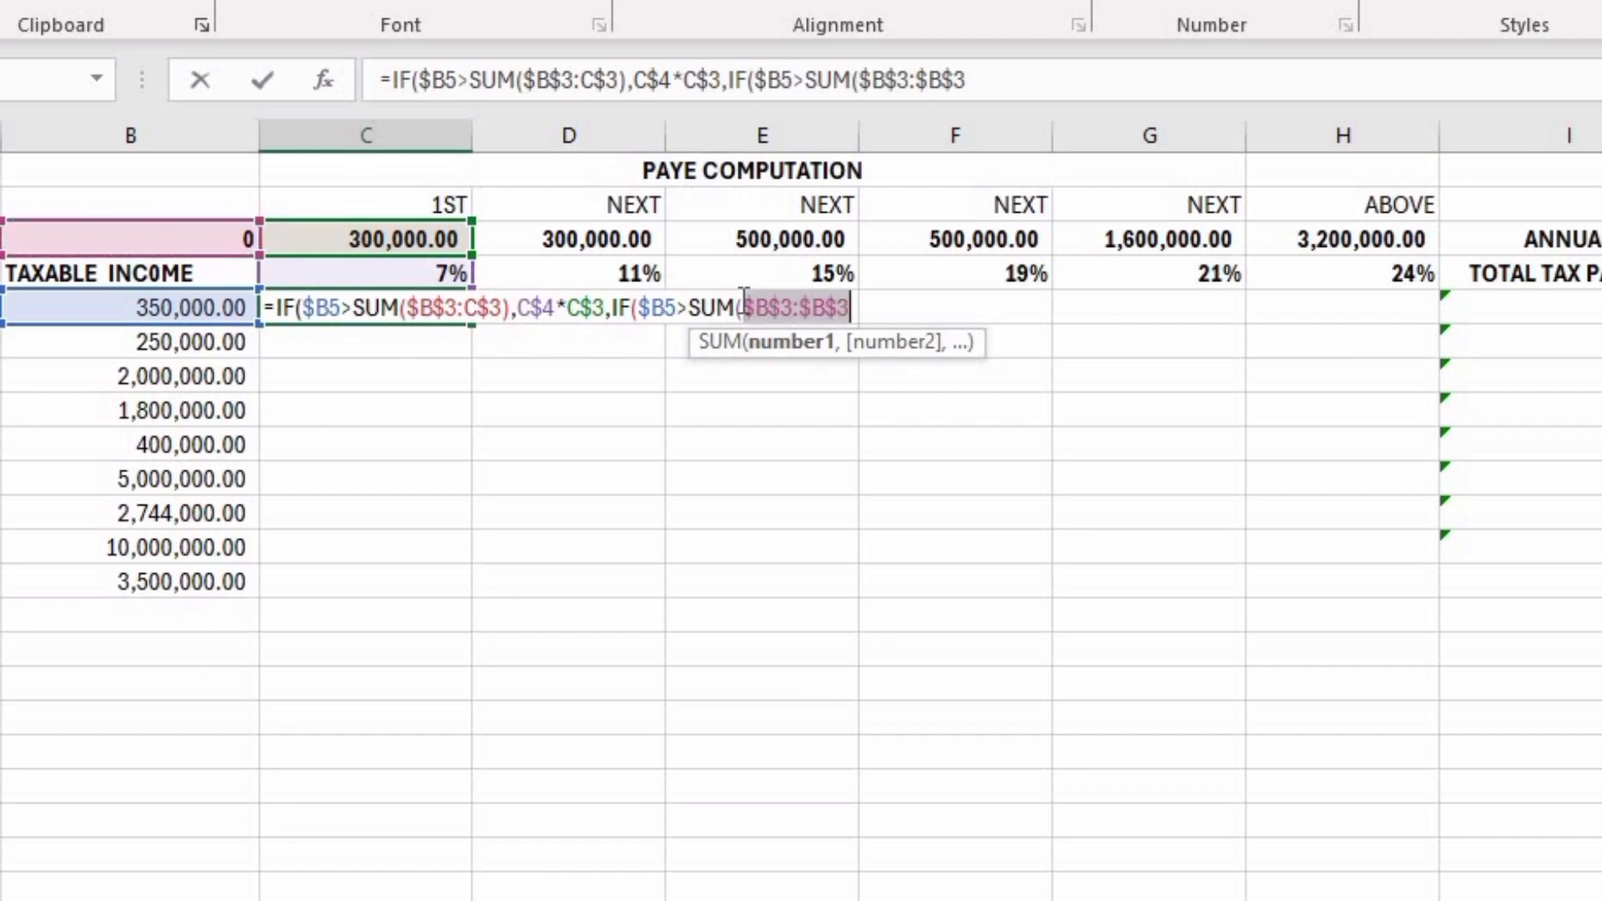
left_click(804, 309)
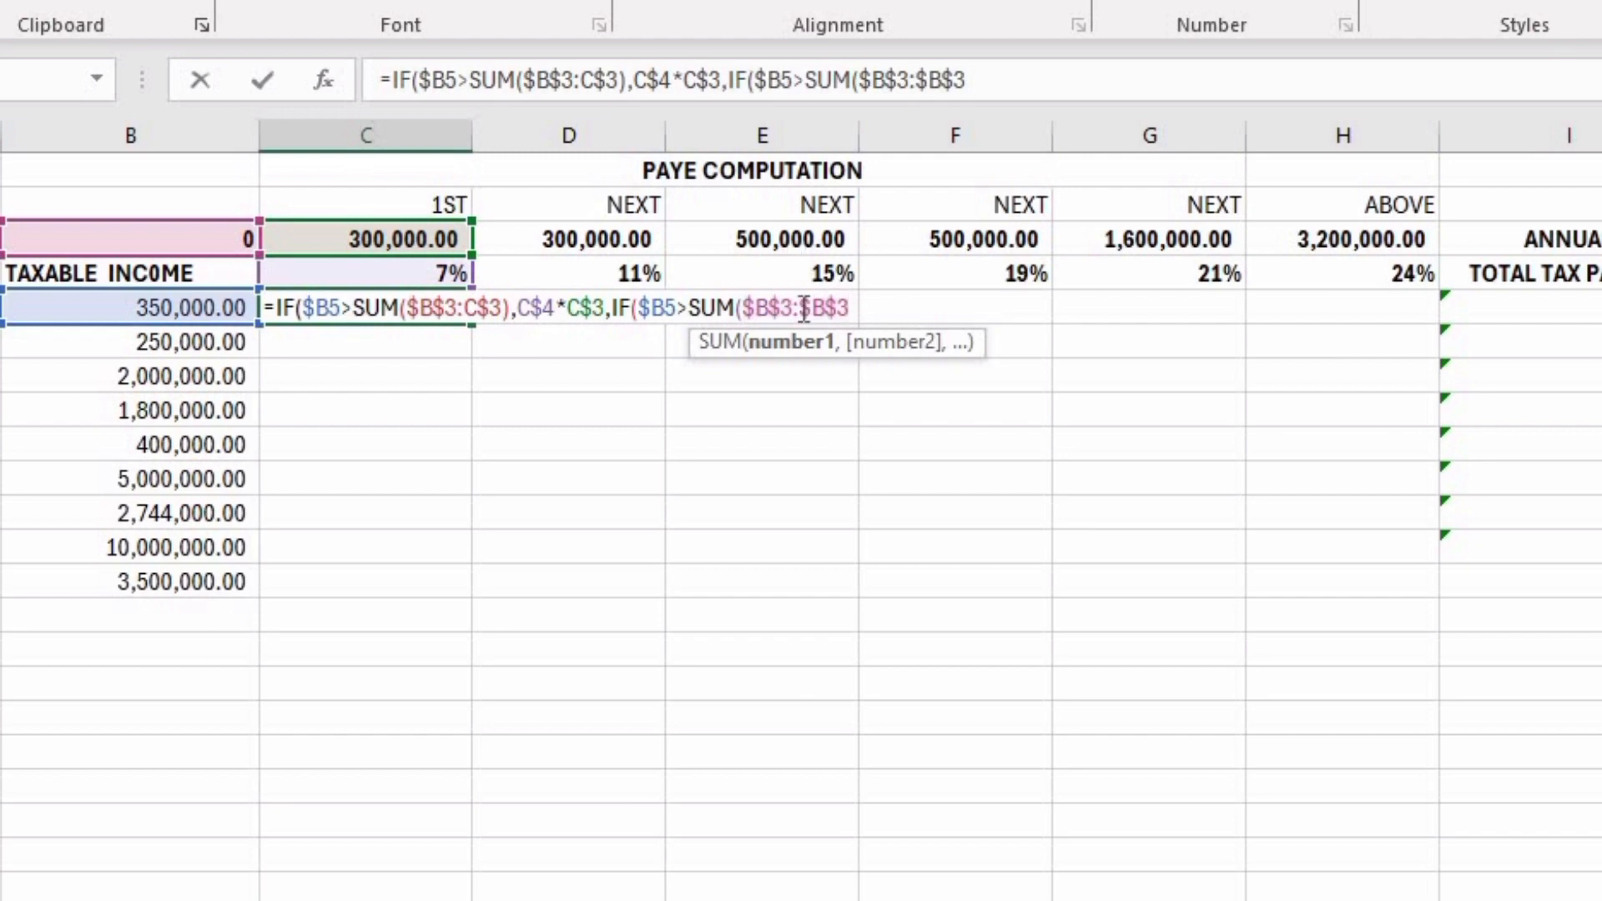
key("F4")
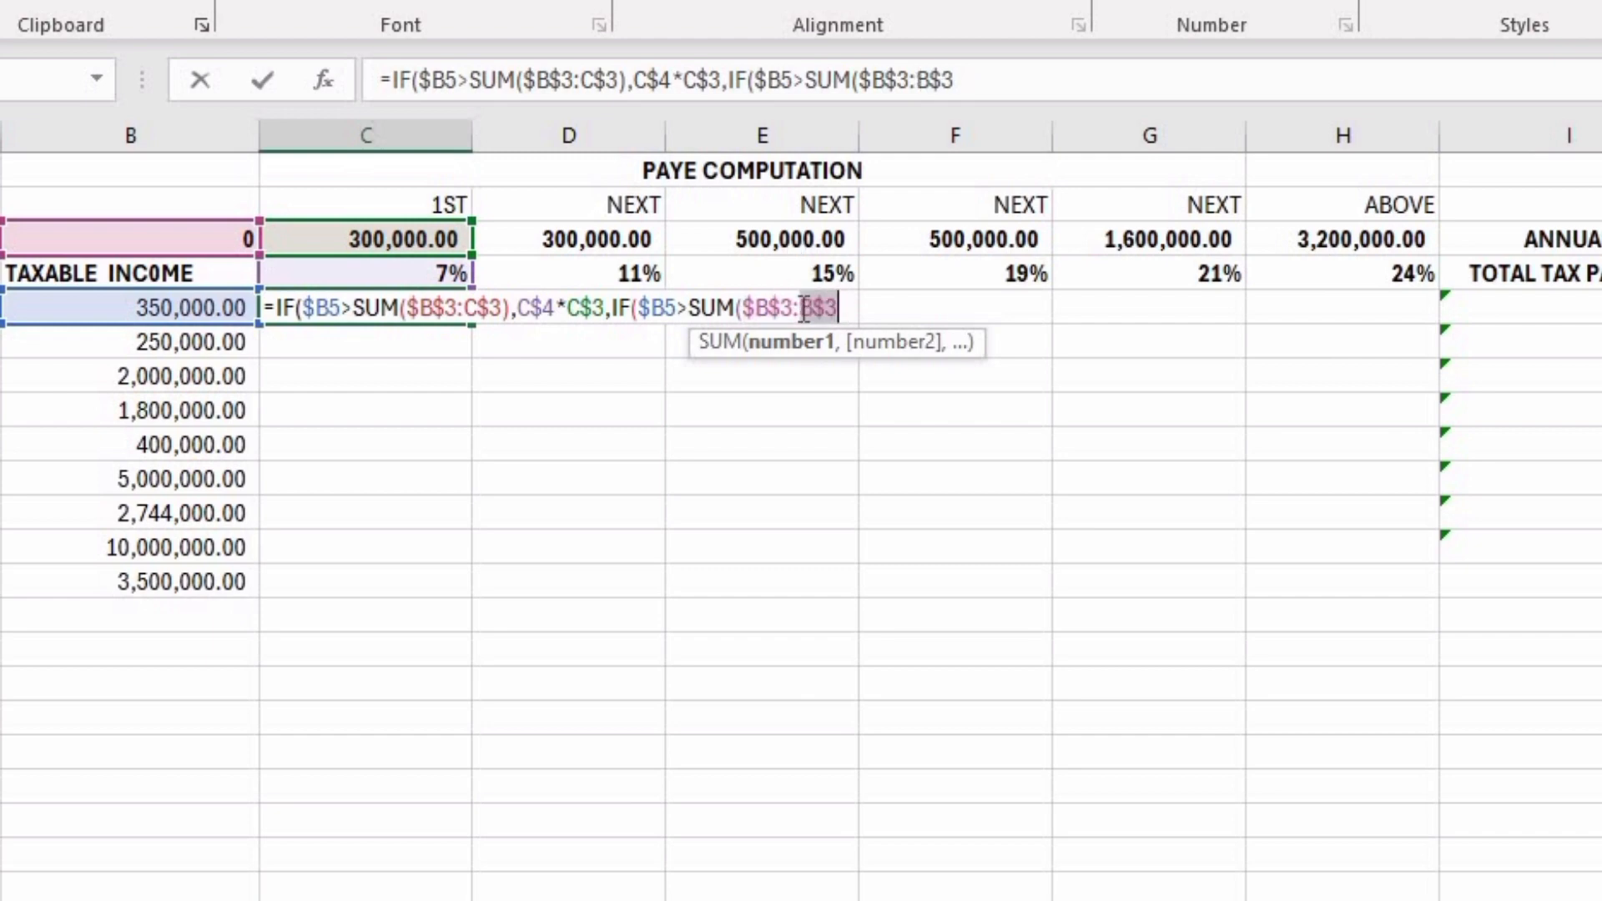
left_click(853, 308)
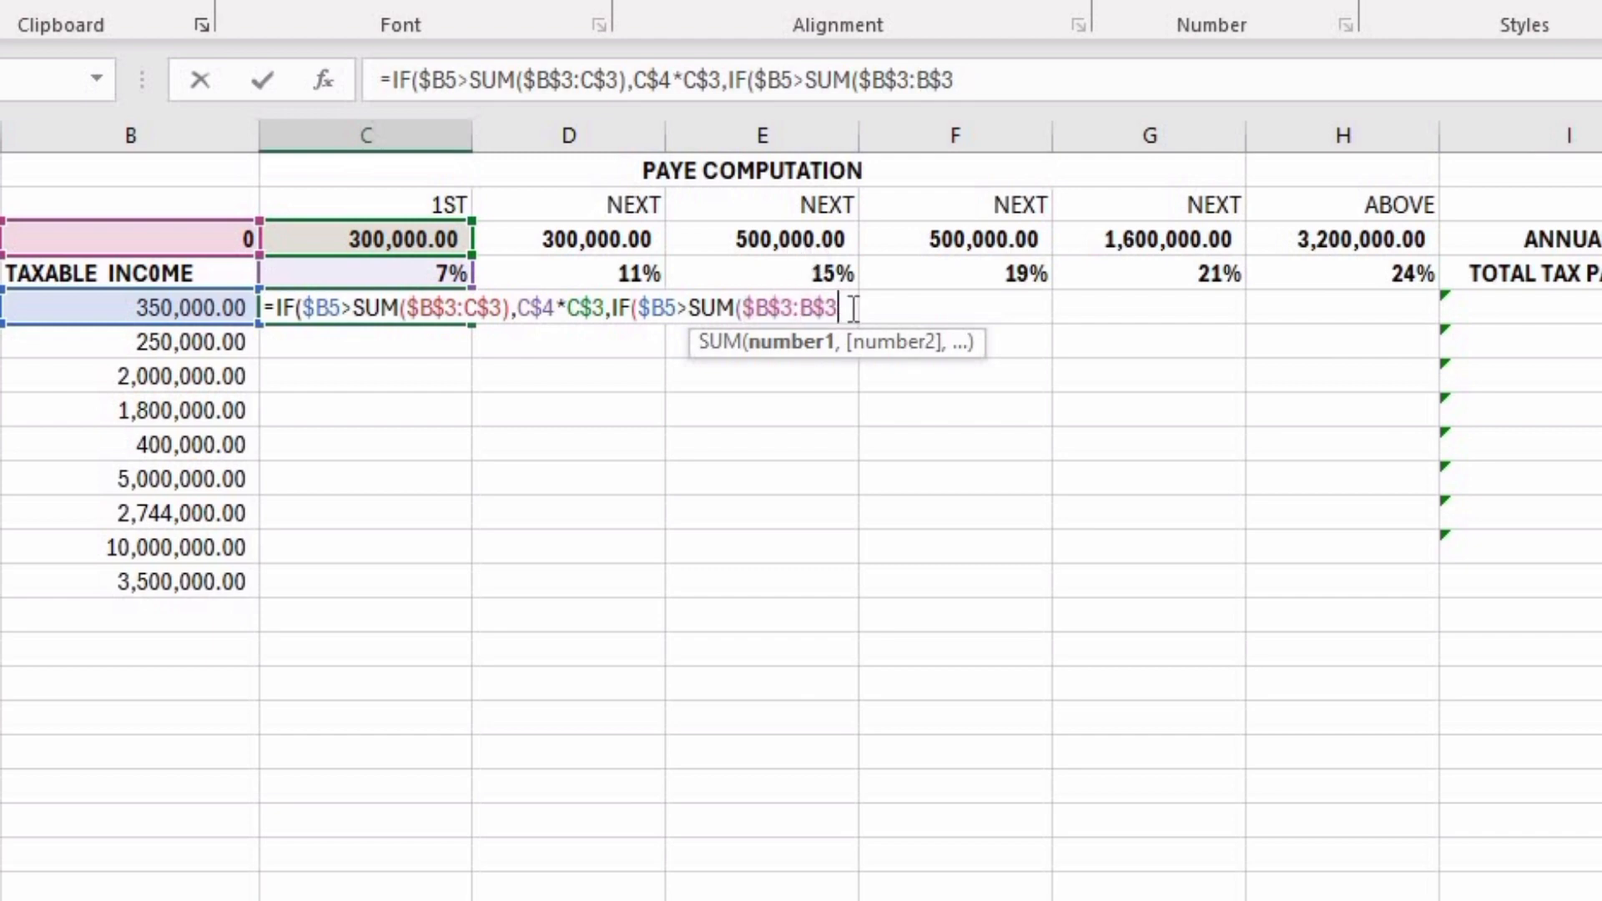
type(")")
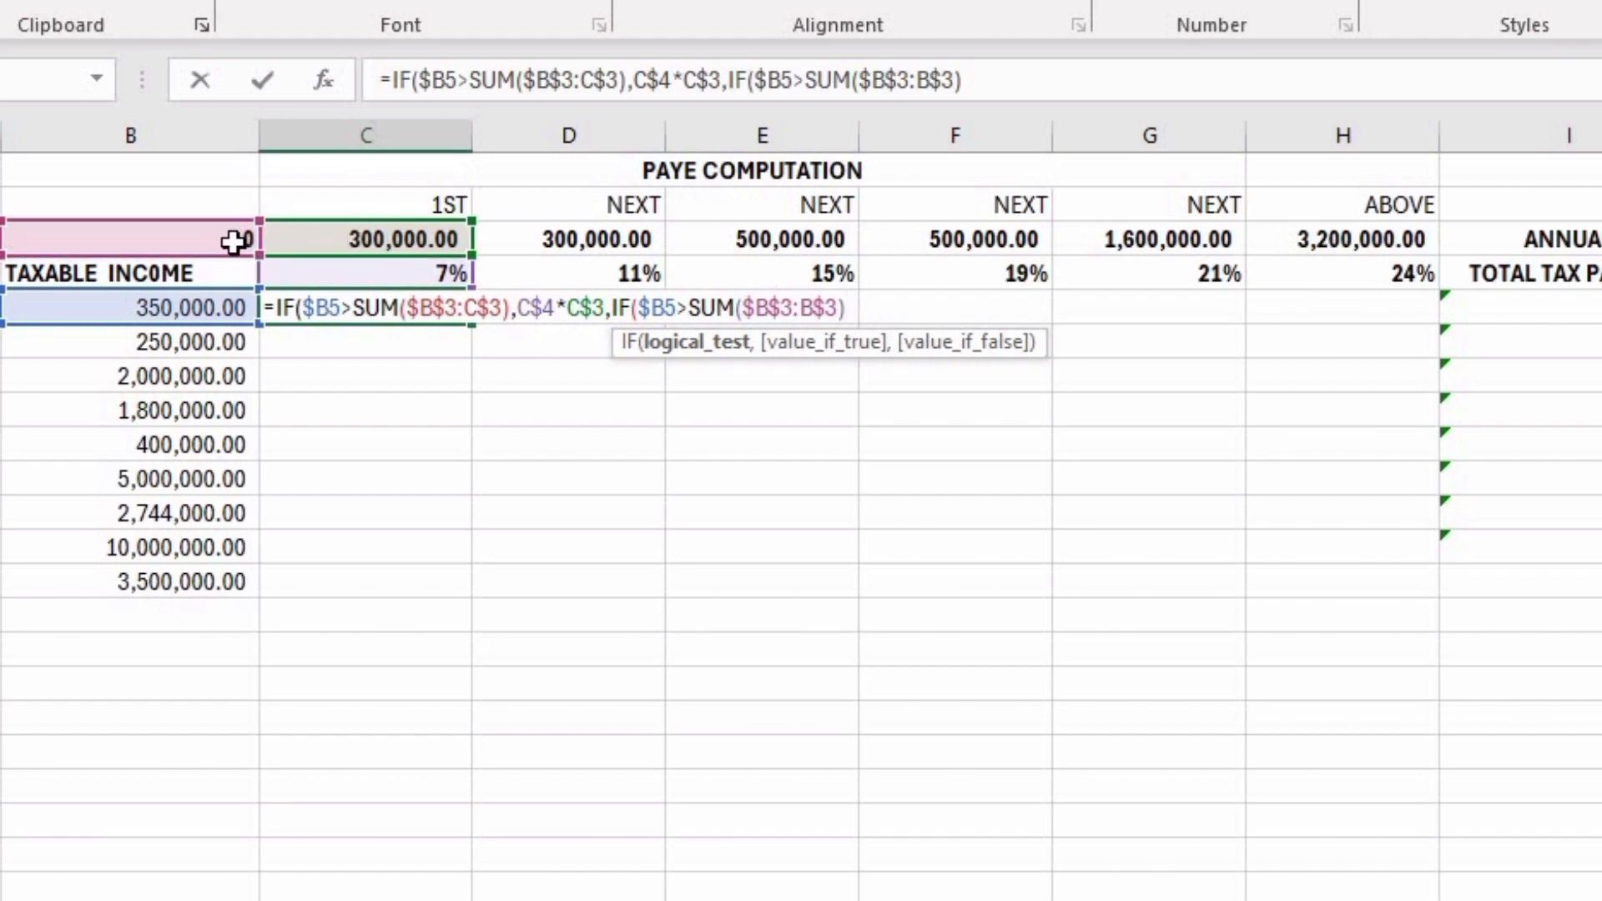
Step: Start the nested IF's value-if-true with ($B5-, locking only the column of the taxable income reference
type(",")
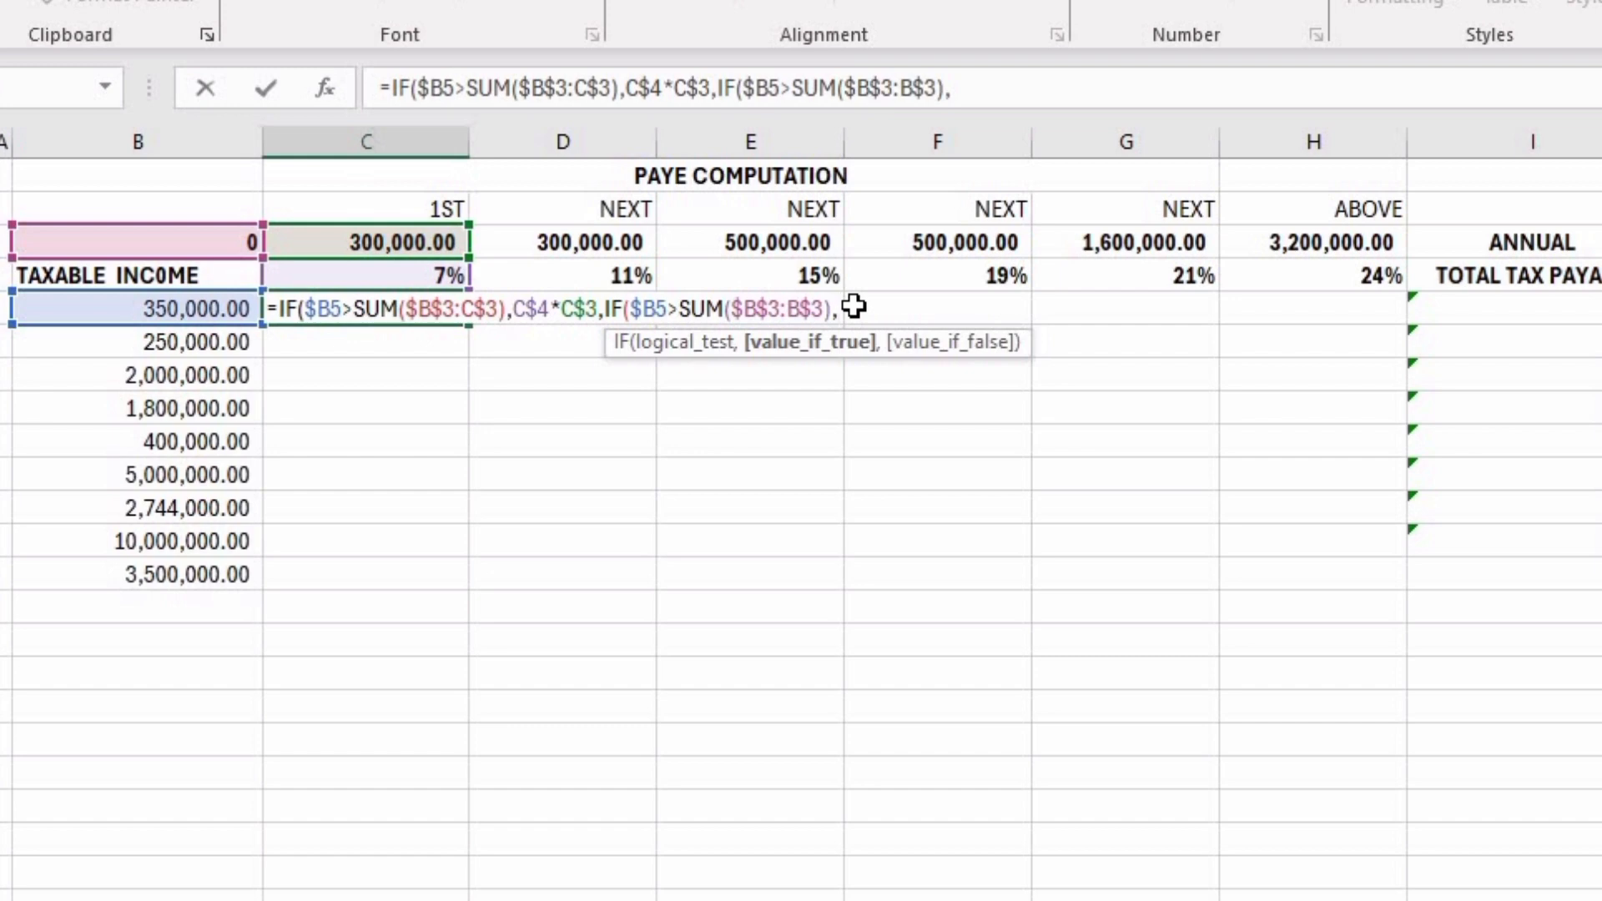
type("(")
left_click(154, 311)
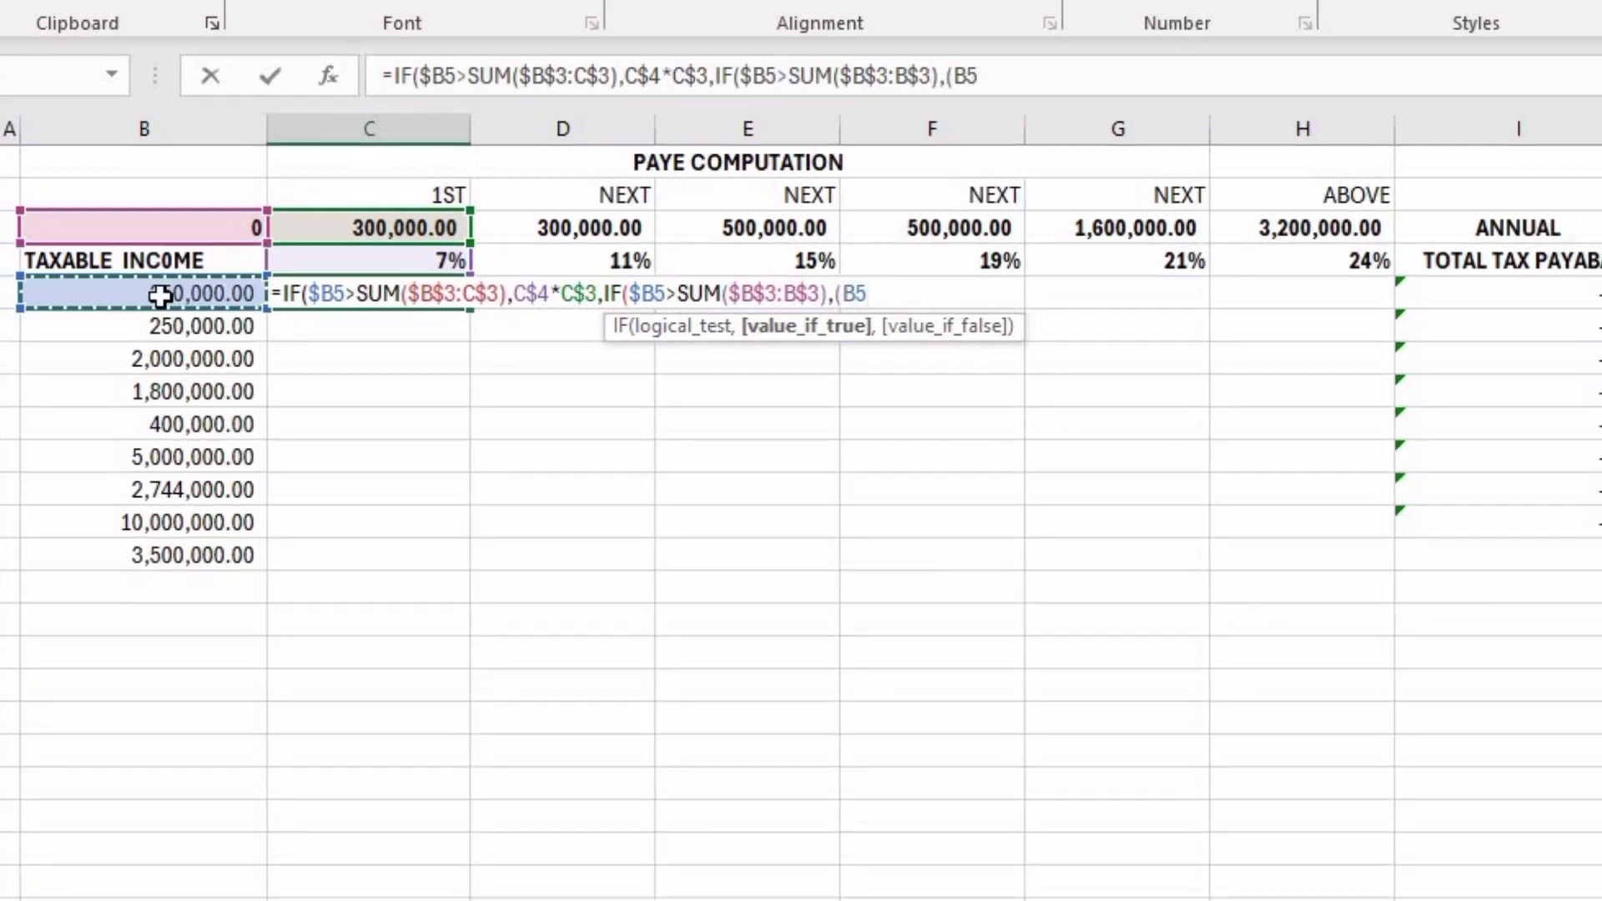
key("F4")
key("F4")
key("F4")
type("-")
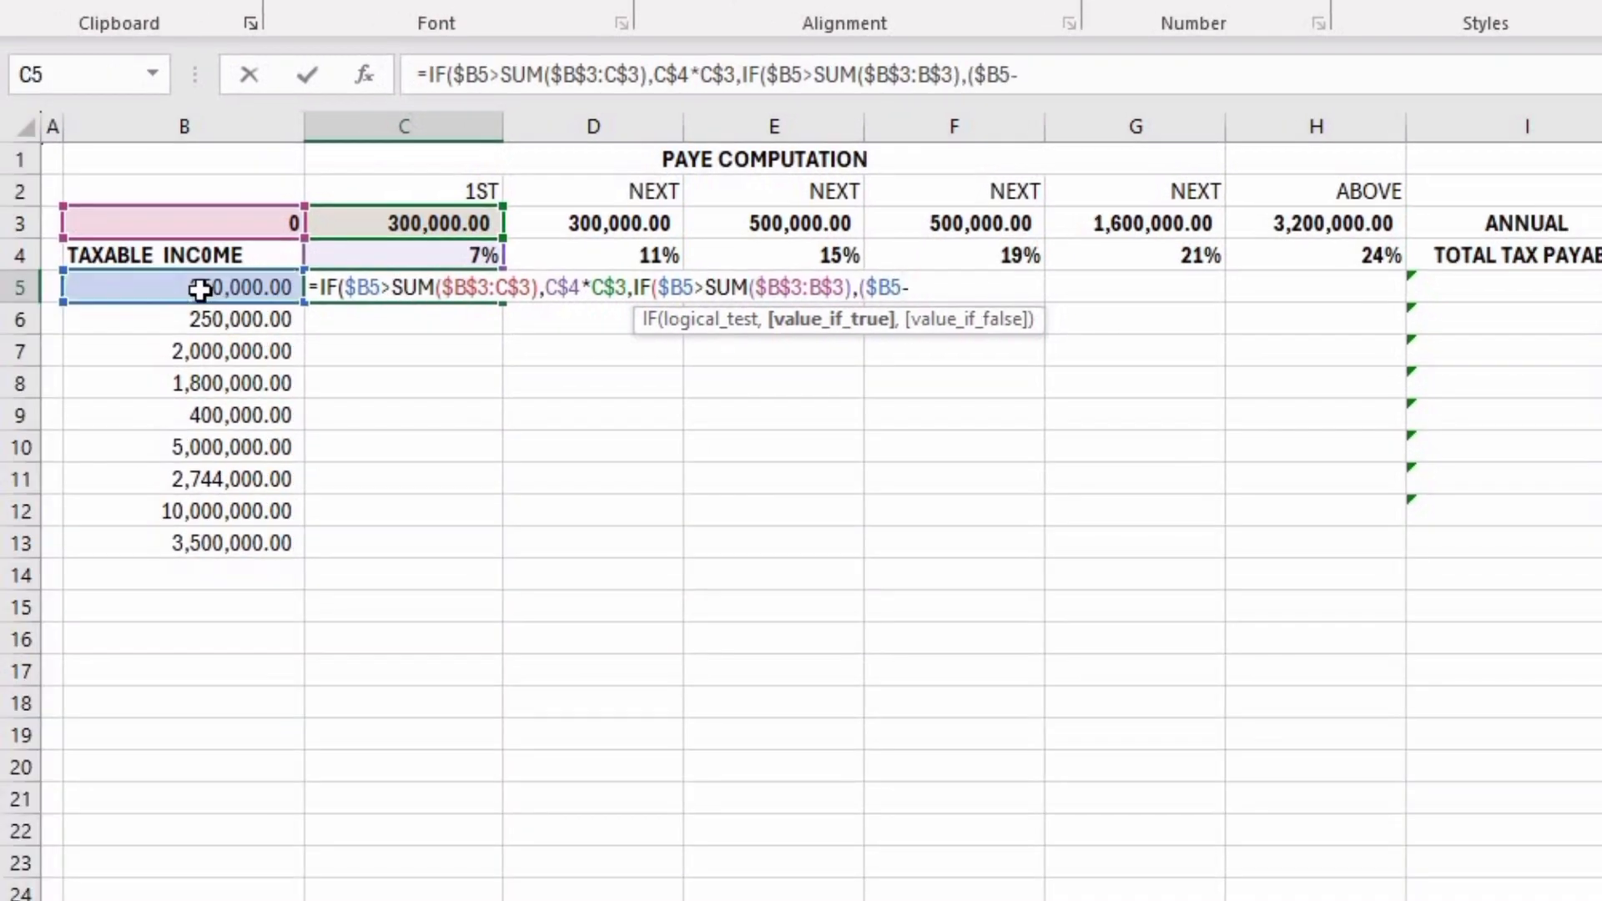
Step: Subtract SUM($B$3:B$3) from the taxable income in the nested IF, fixing the range's start and only the row of its end
type("SUM")
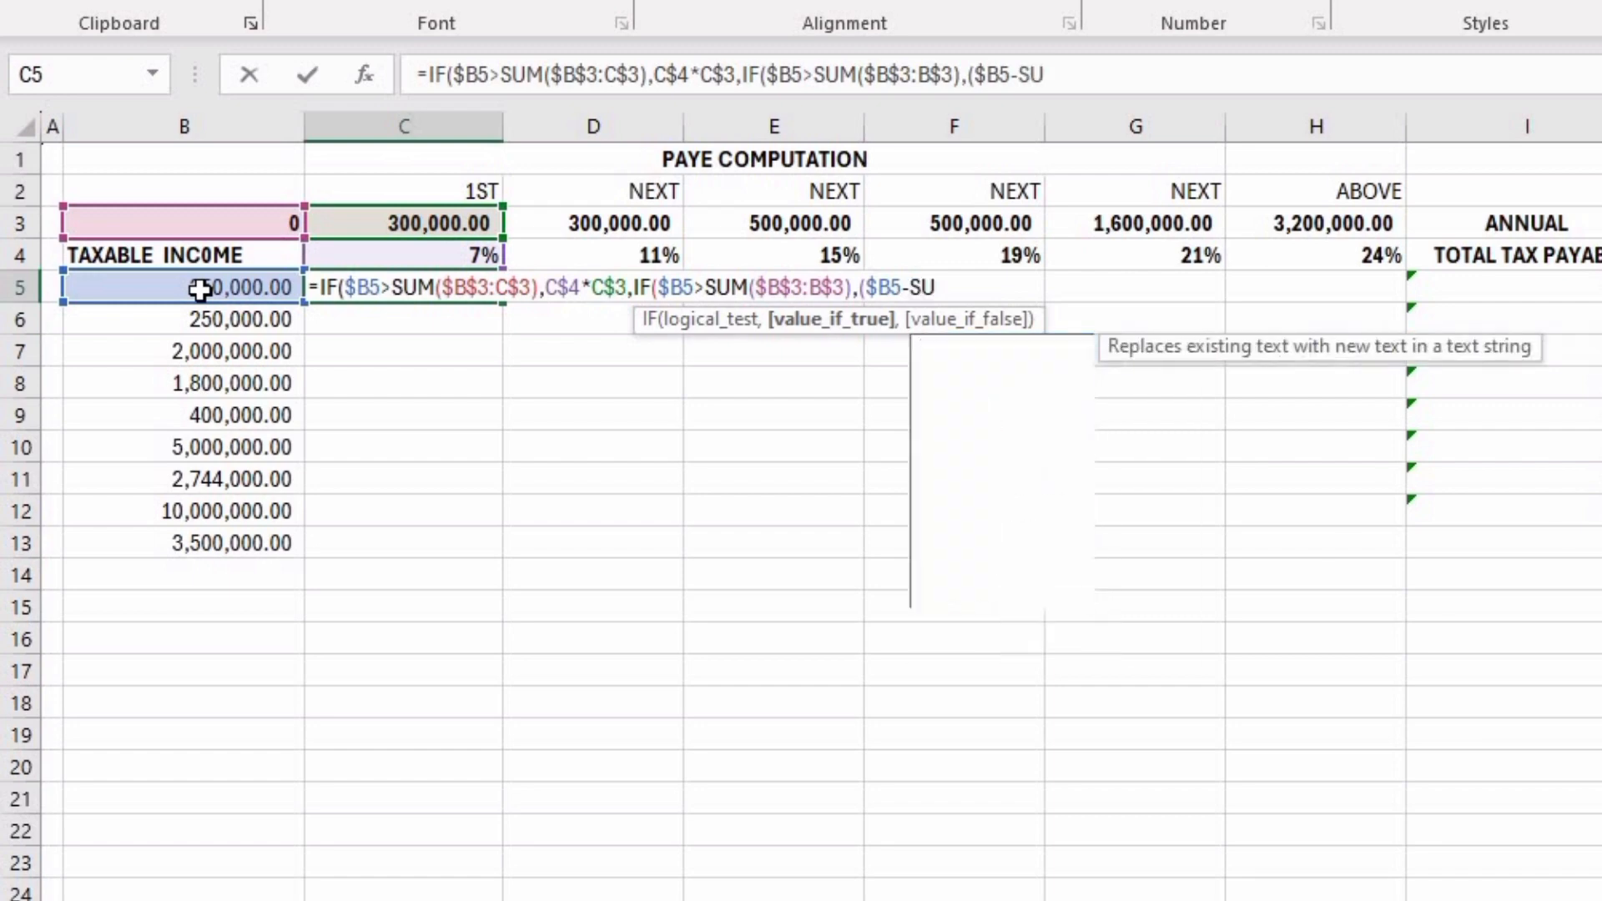
type("(")
left_click(239, 222)
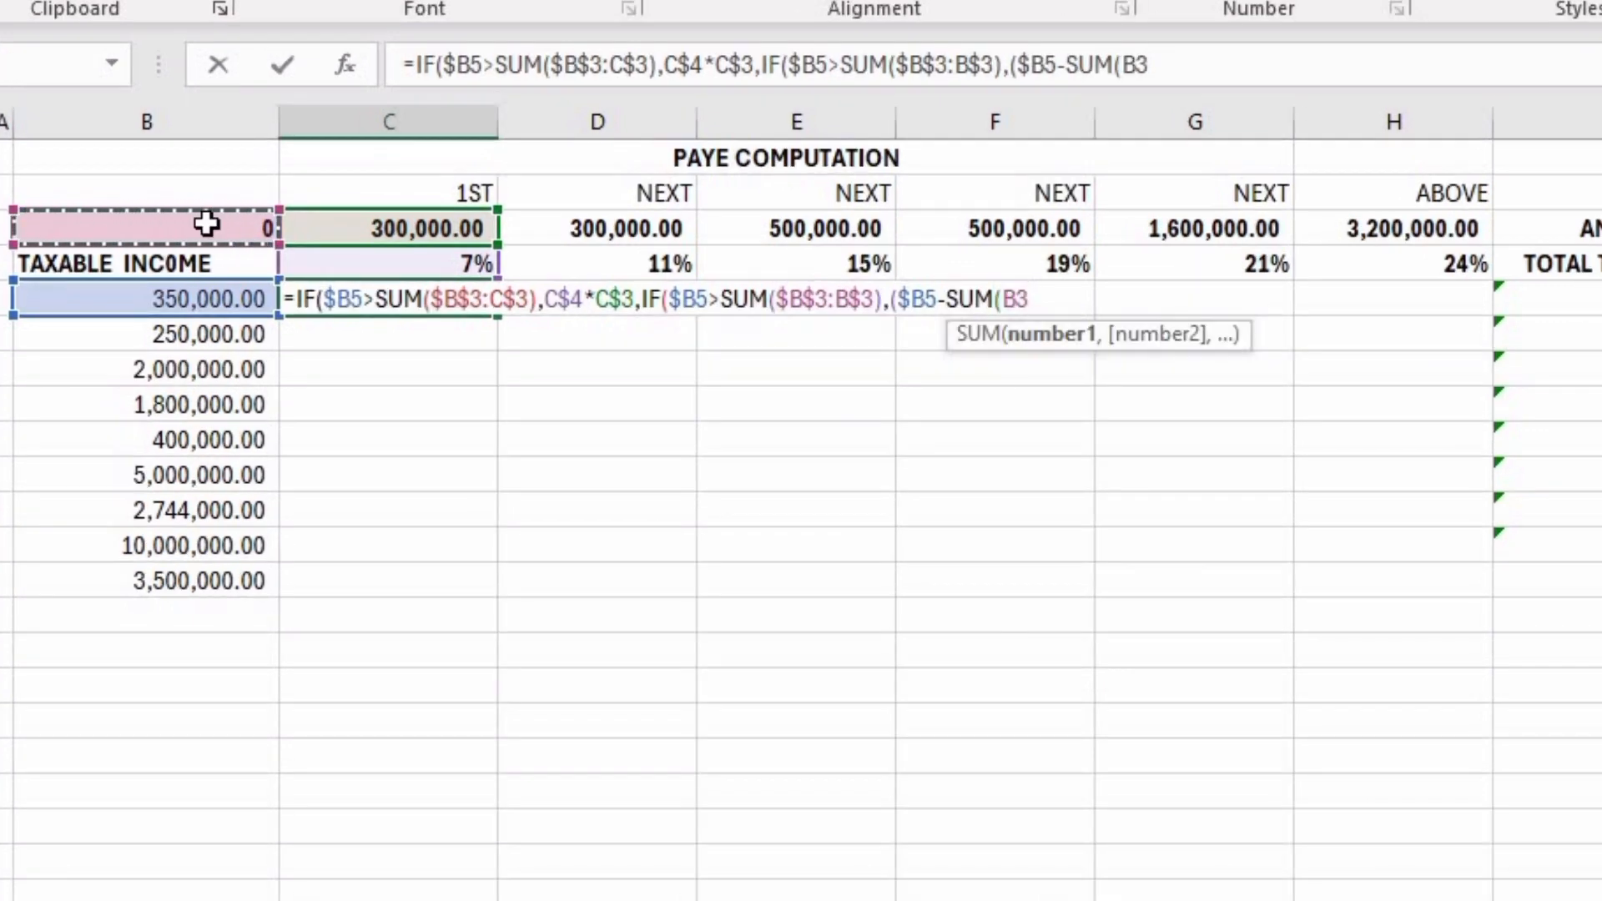
type(":")
left_click(1004, 306, "shift")
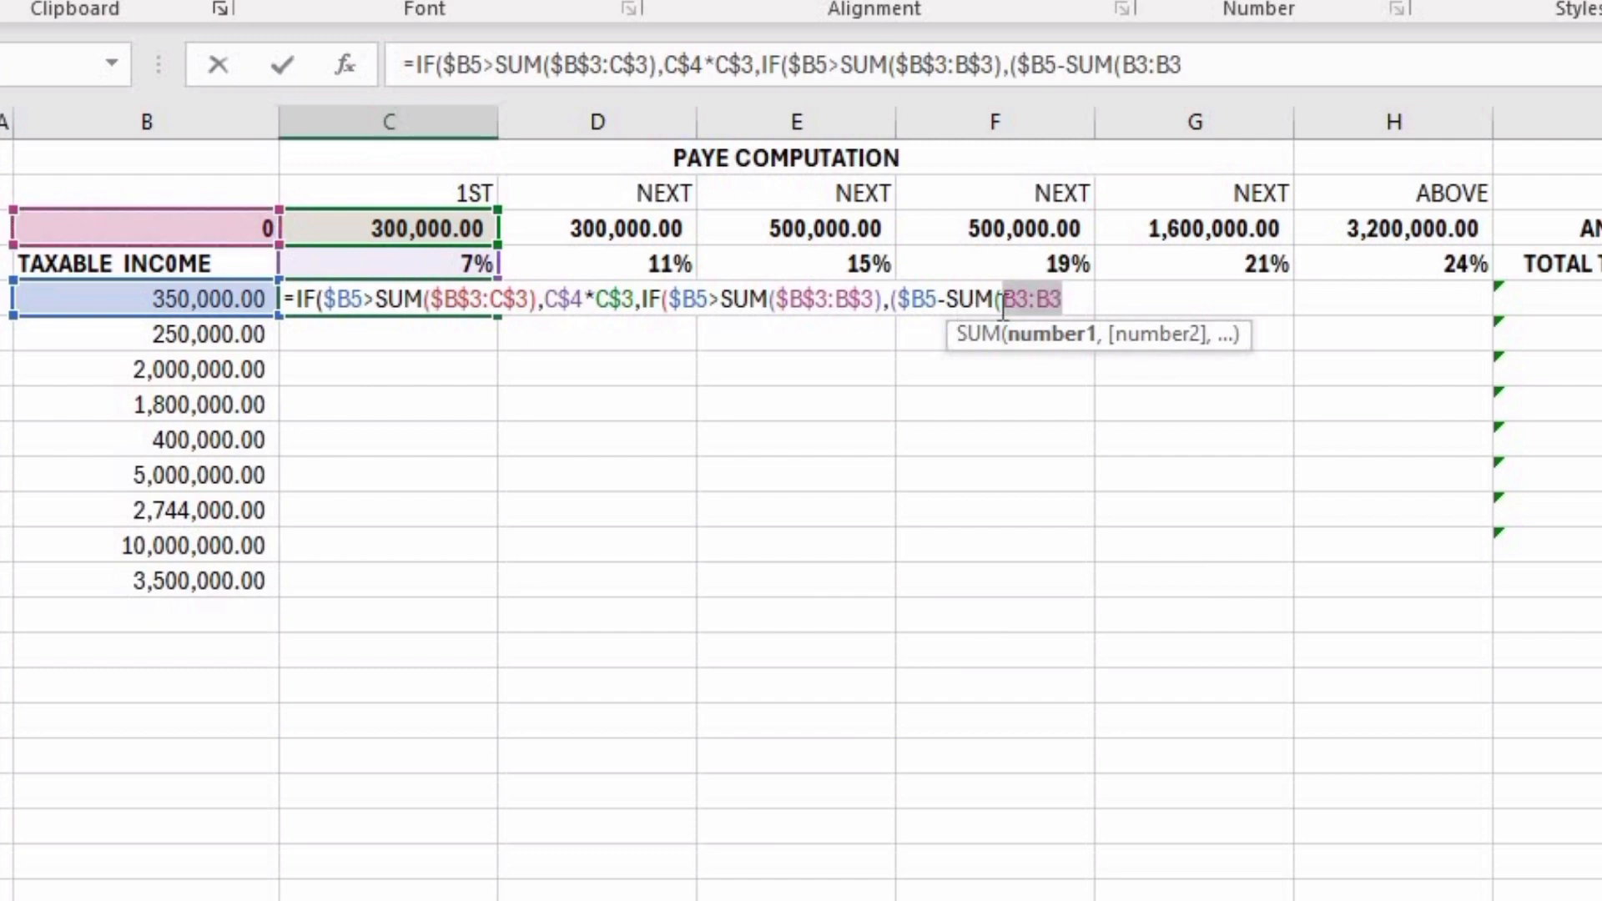
key("F4")
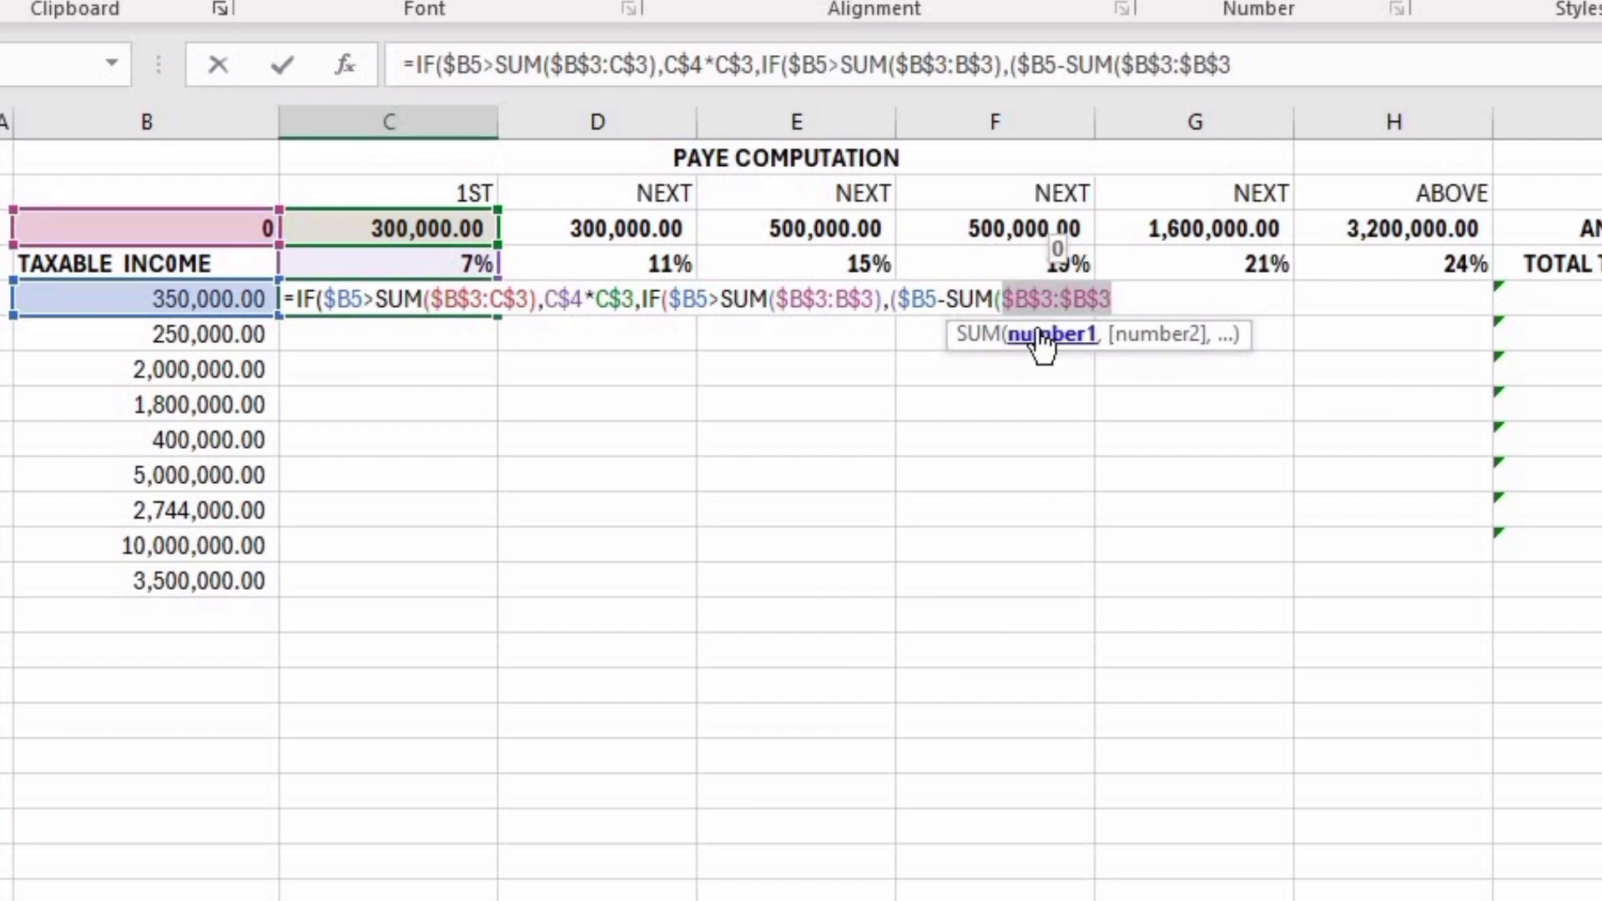
left_click(1065, 299)
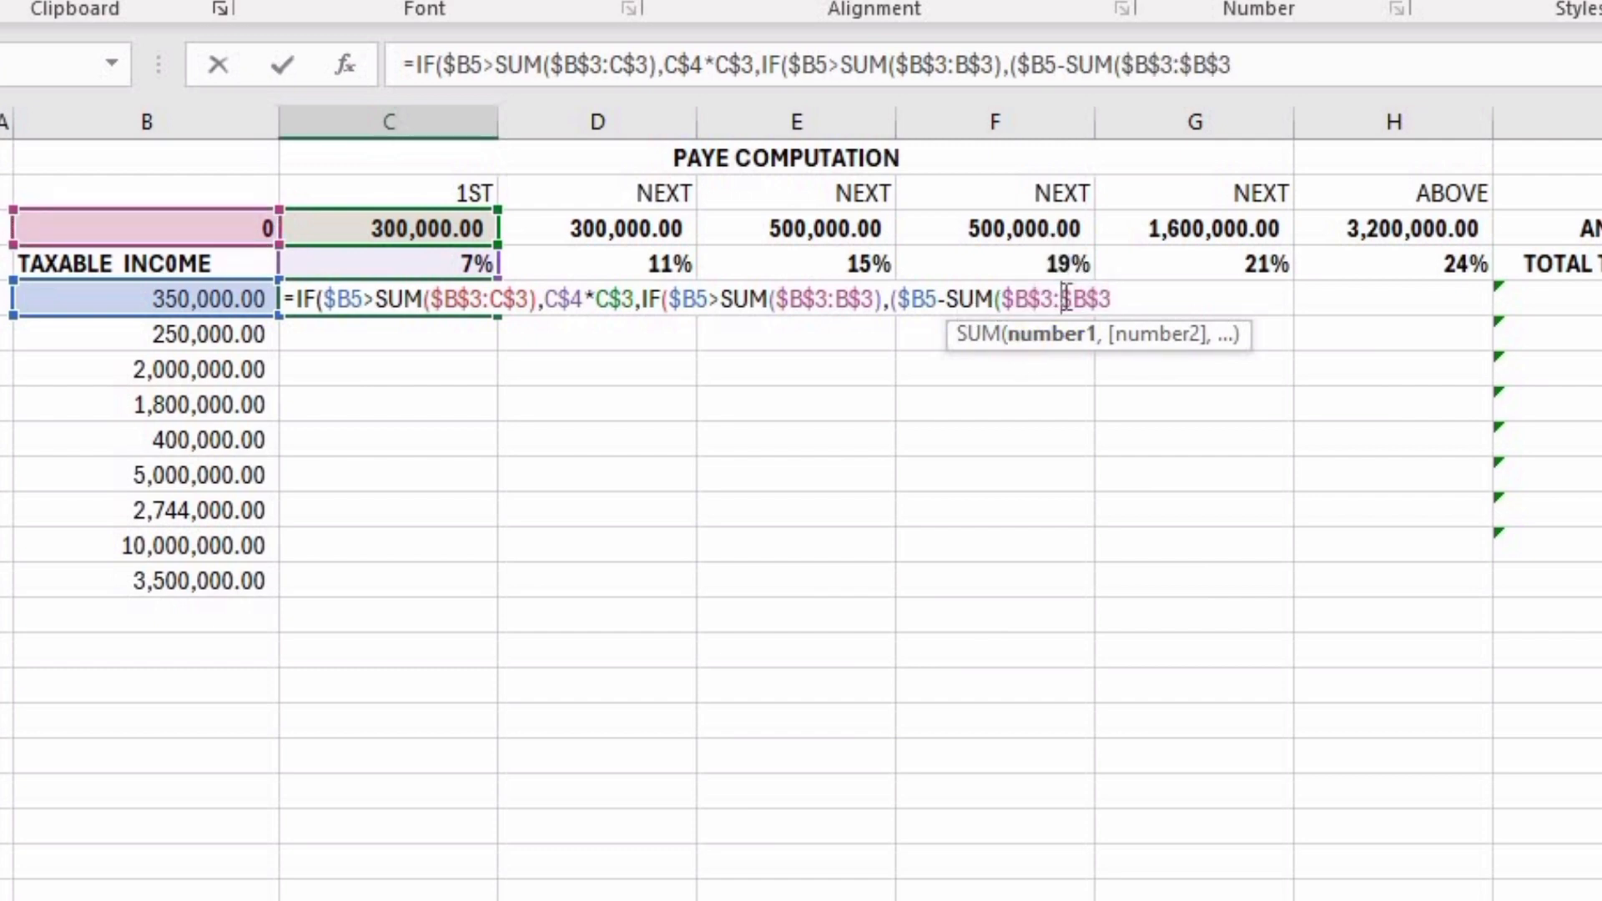
key("Delete")
key("shift+End")
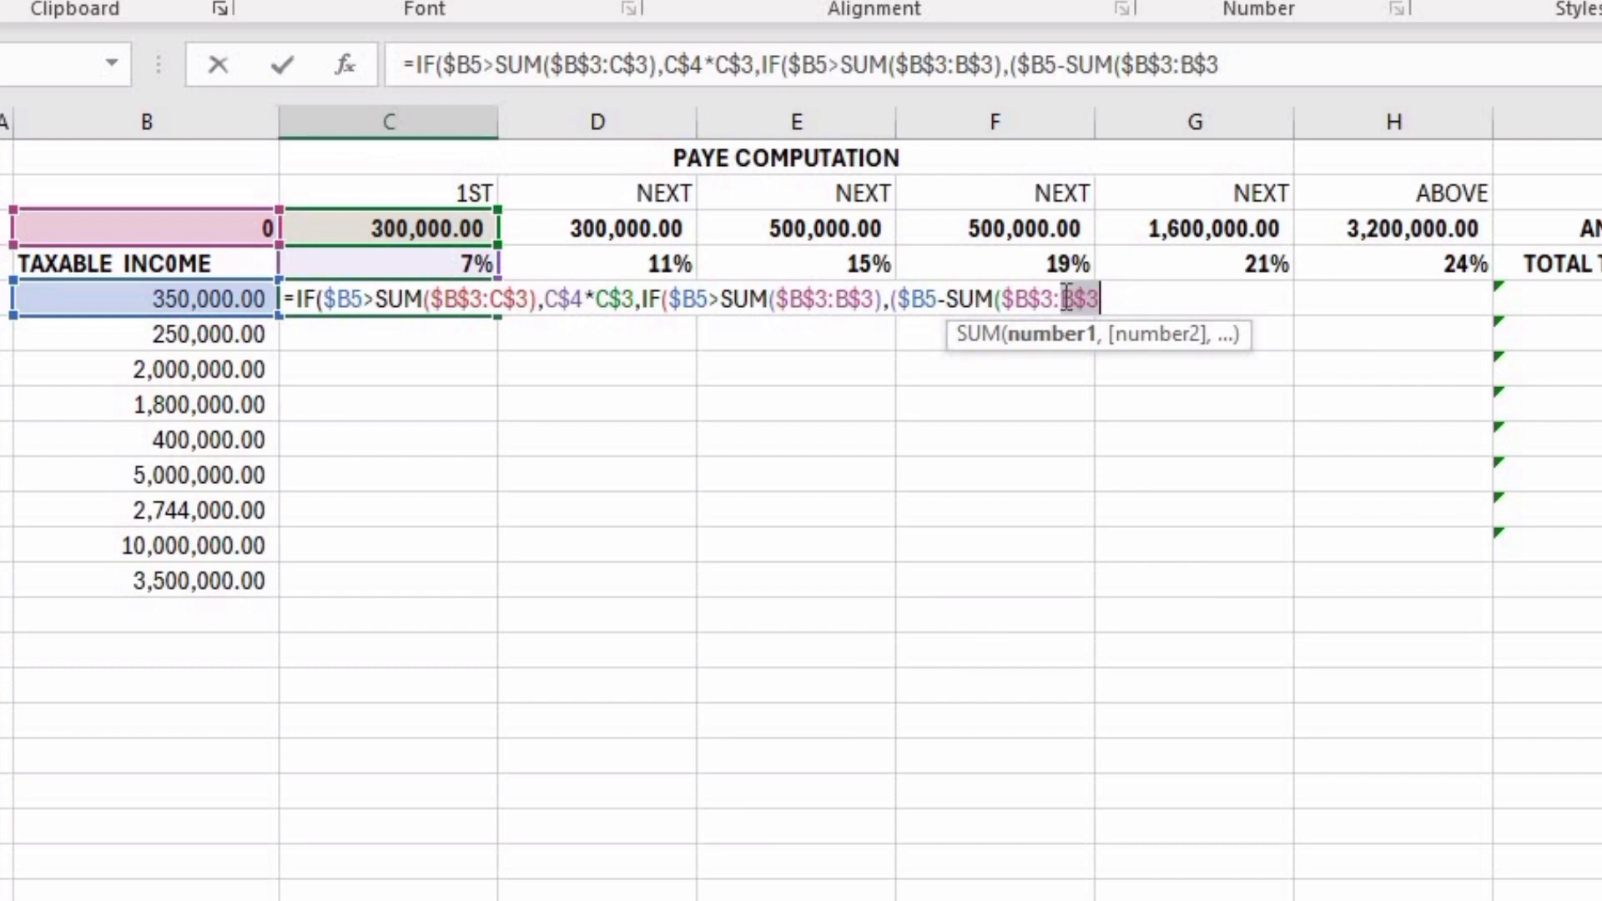
left_click(1125, 298)
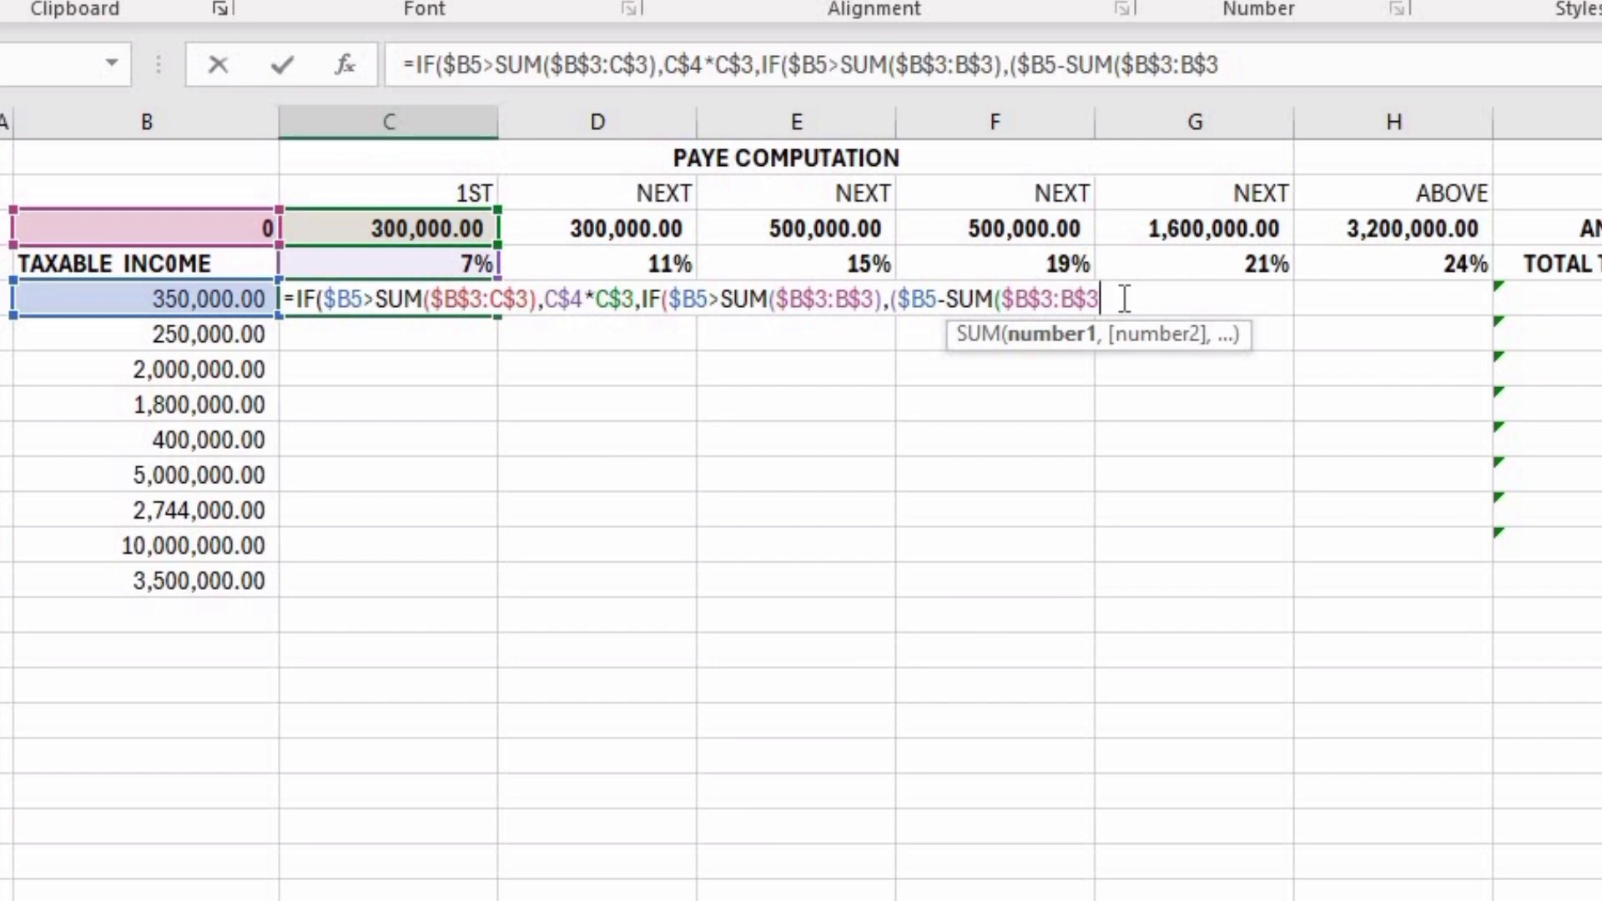
type(")")
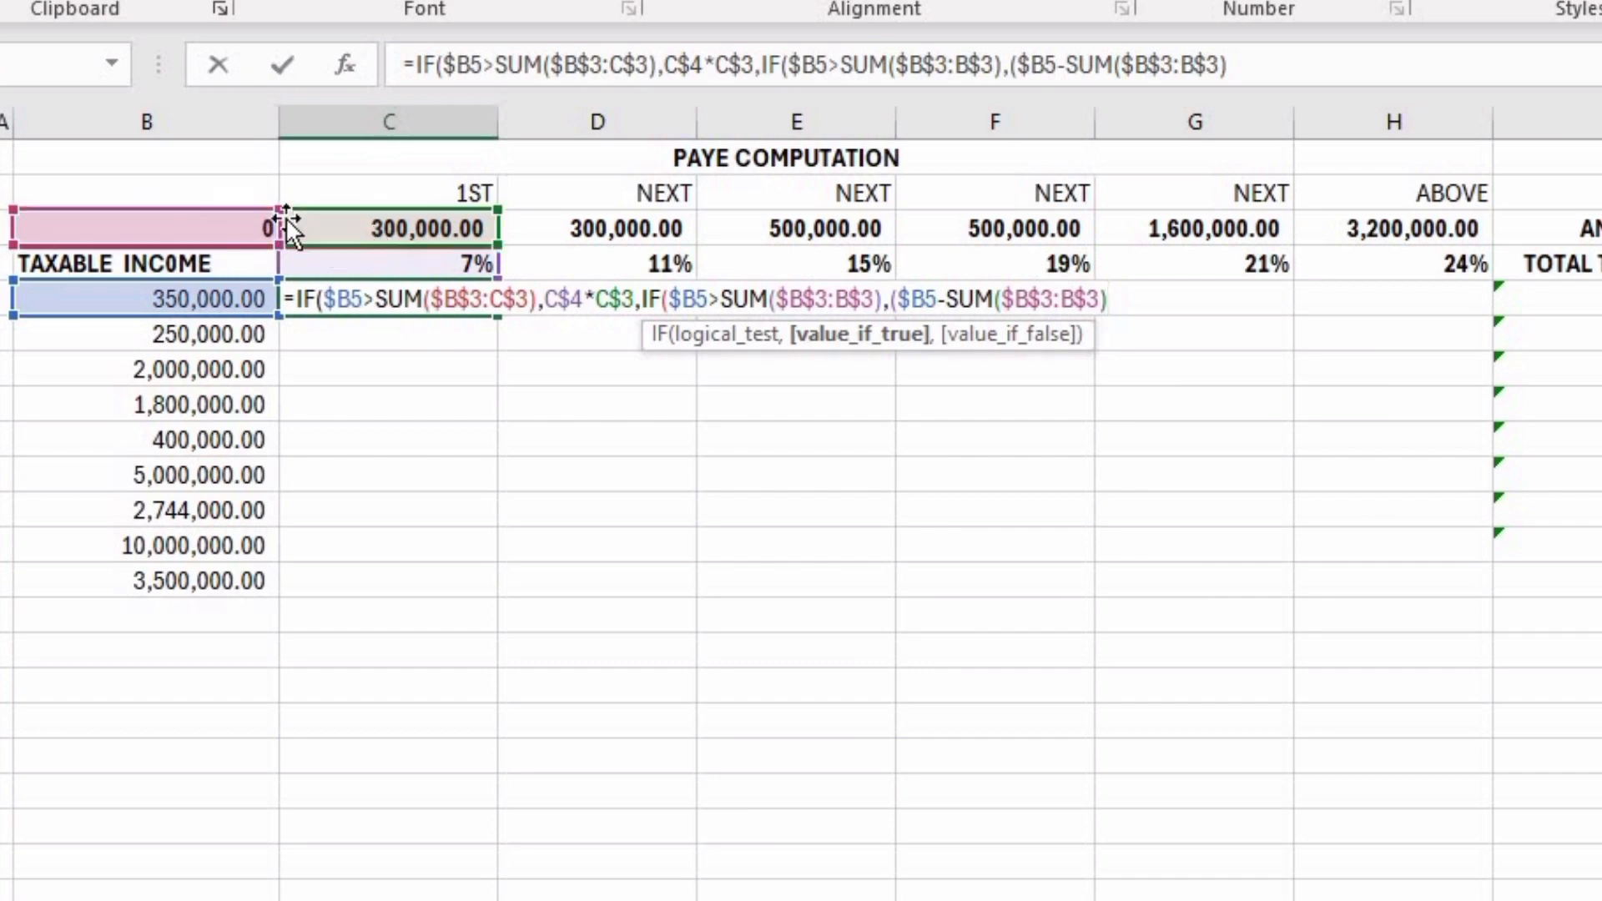
key("BackSpace")
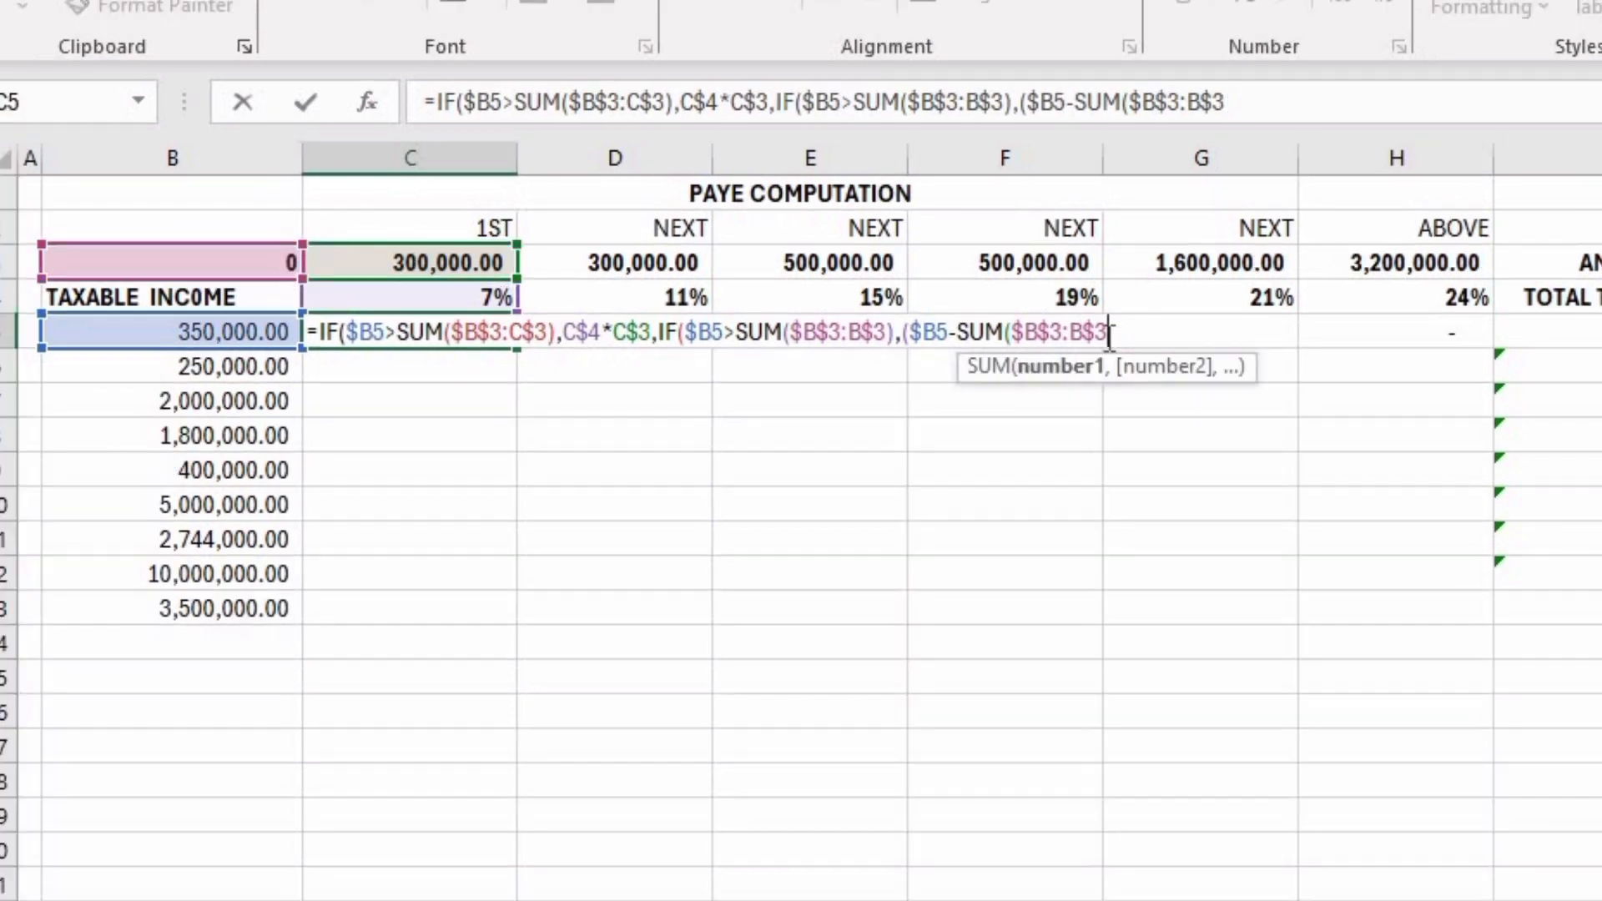
type(")")
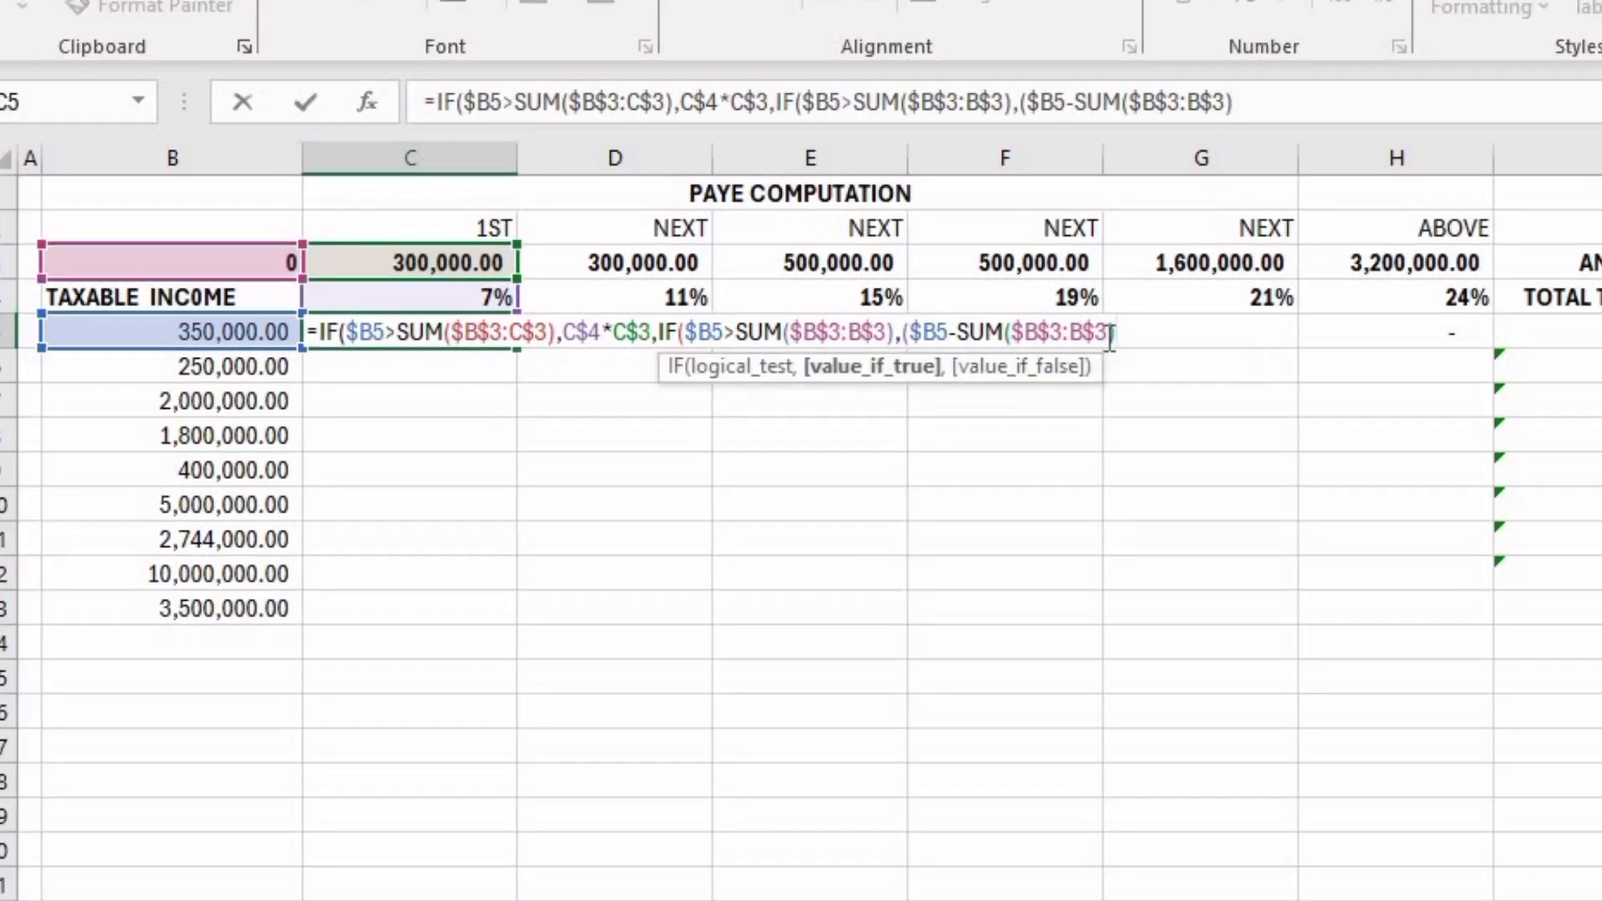
Step: Multiply the bracketed difference by the row-locked rate C$4 and close the nested IF with 0 as its value-if-false
type(")*")
left_click(466, 301)
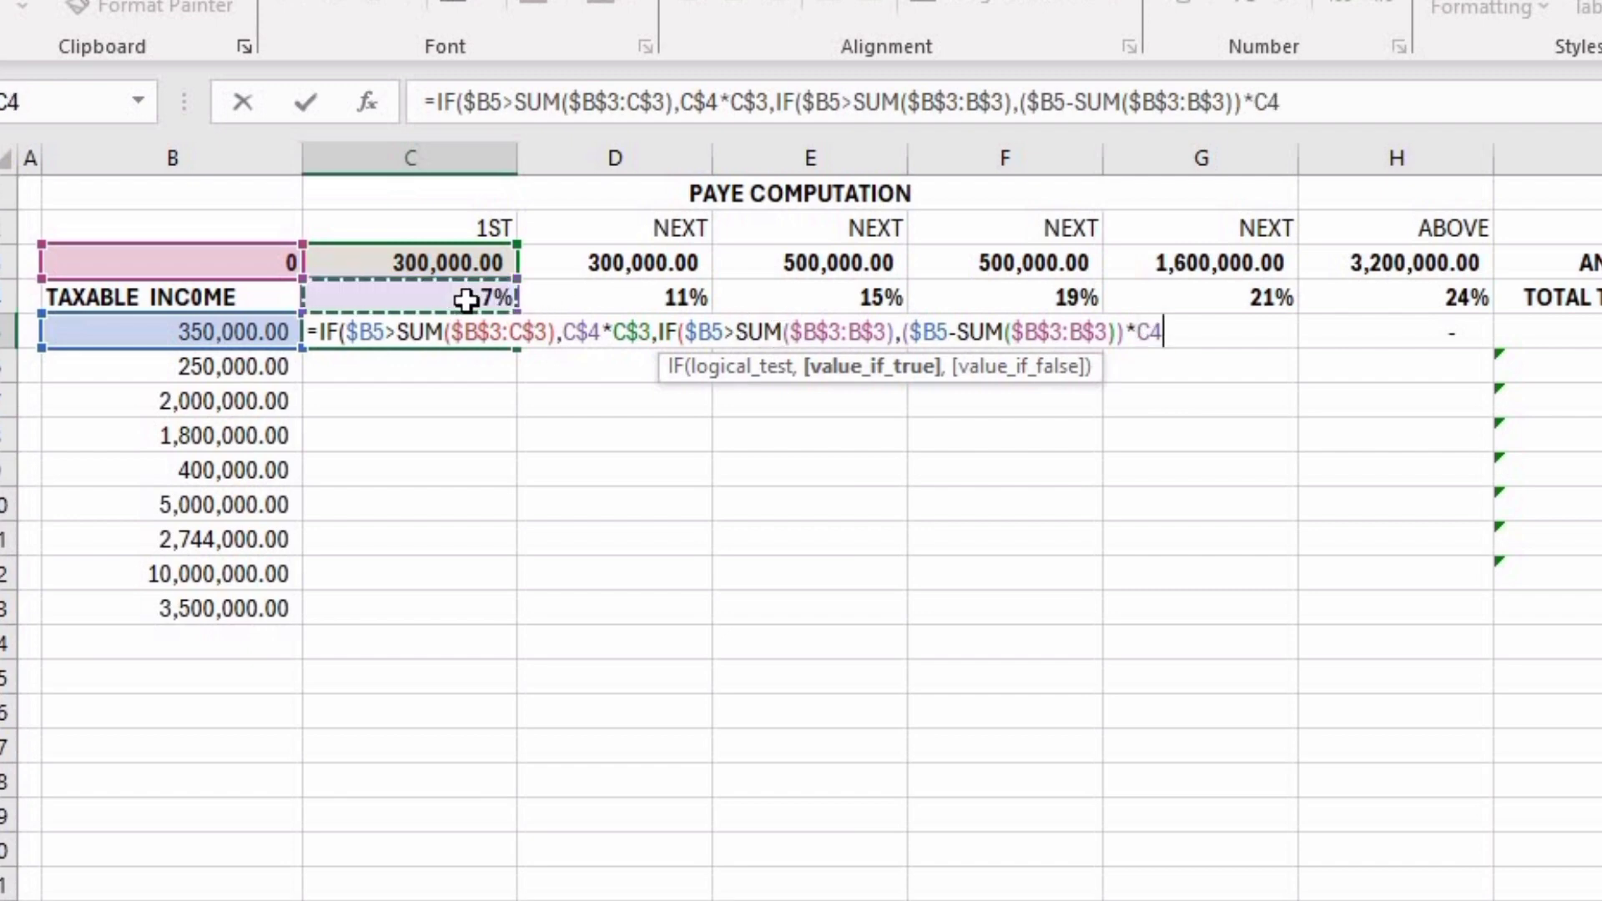
key("F4")
key("F4")
type(",")
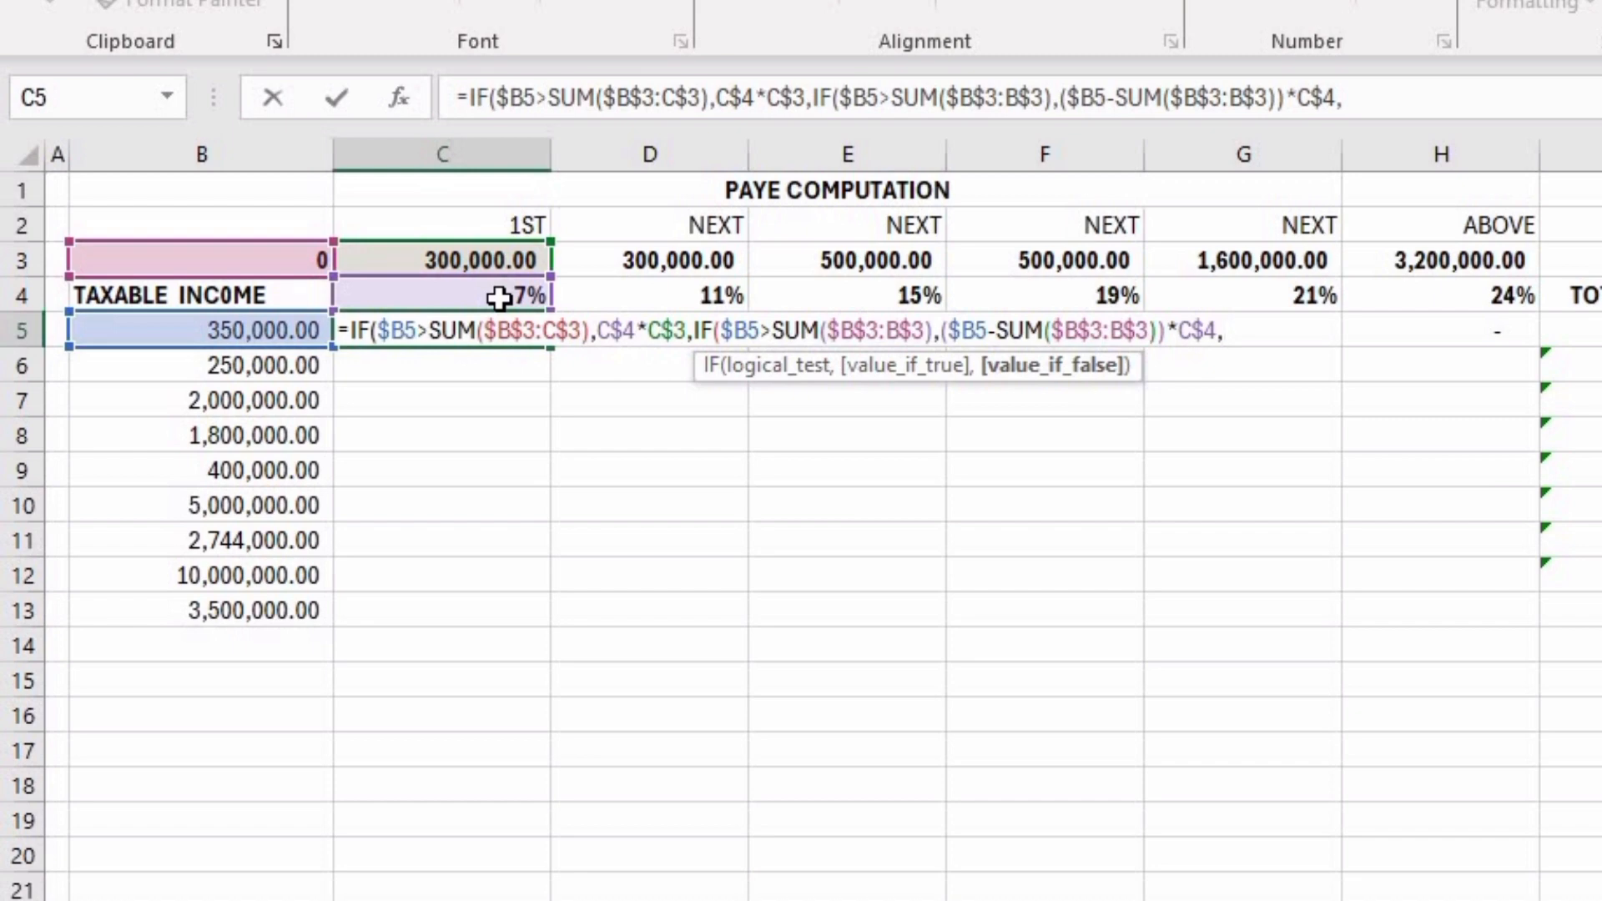
type("0")
type(")")
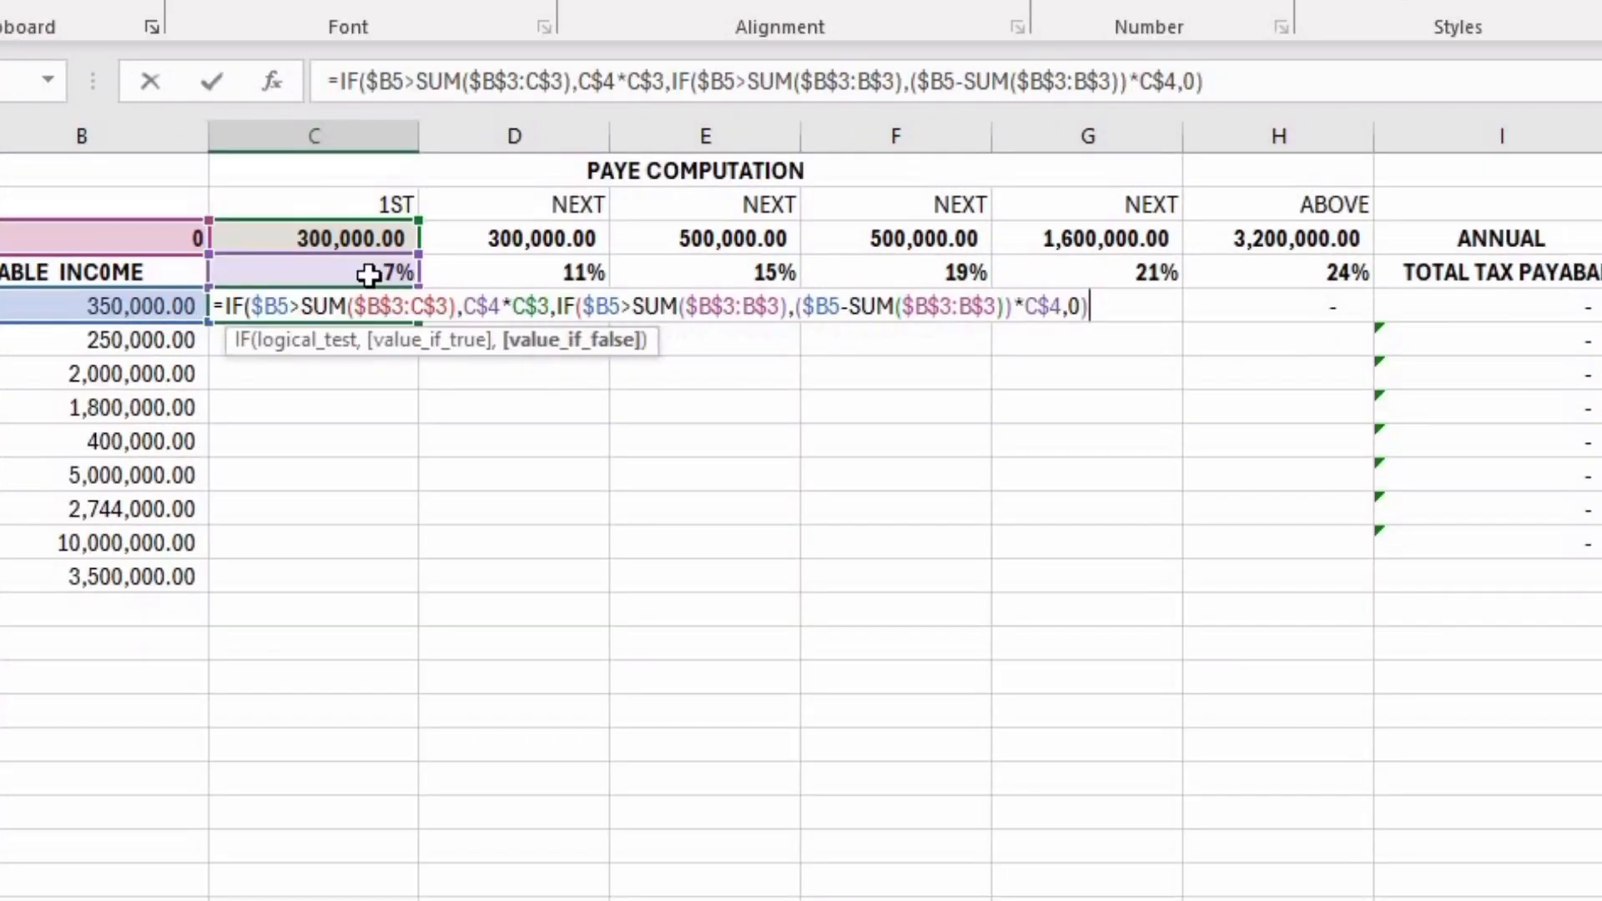
Step: Close and enter the nested IF formula in C5, and fill it across and down through C5:H13
type(")")
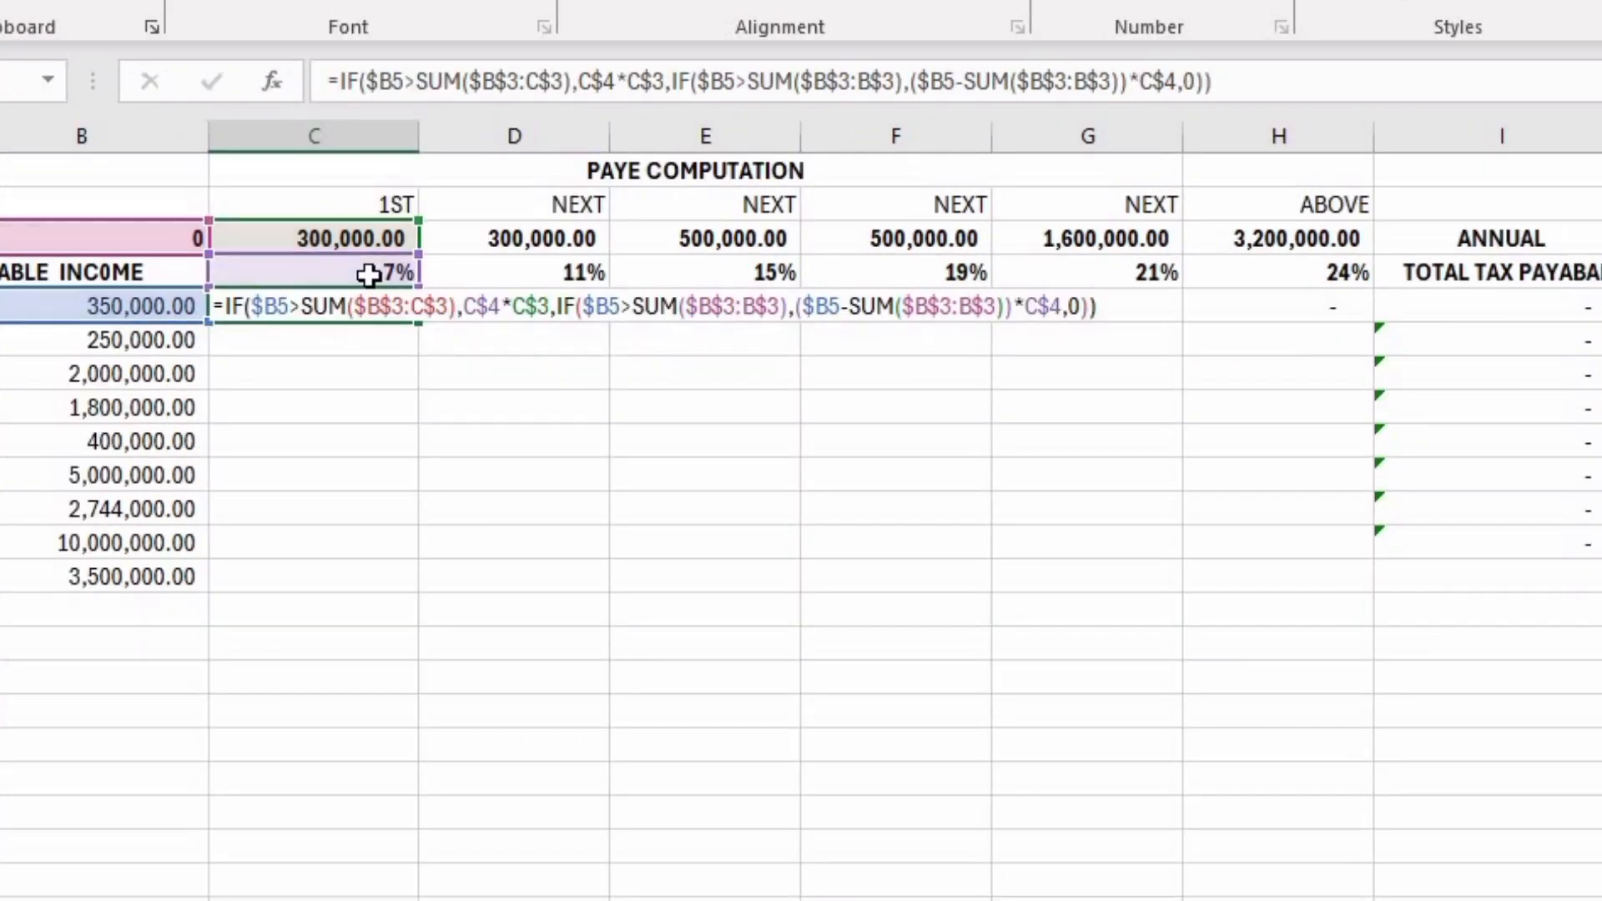
key("Return")
left_click(392, 311)
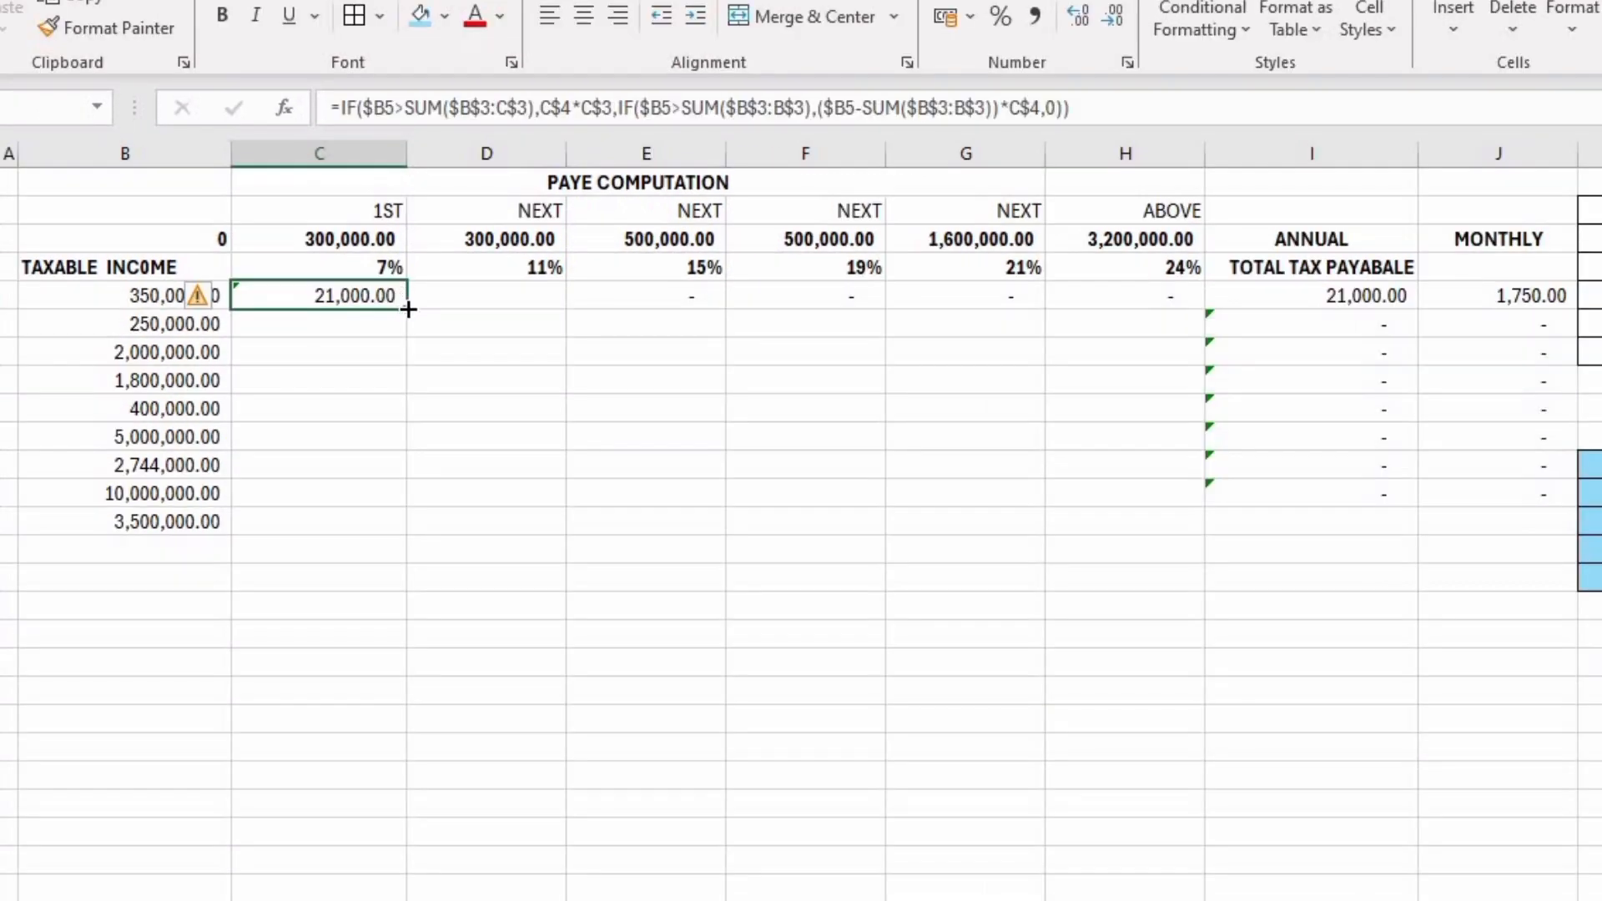
left_click_drag(409, 310, 1219, 505)
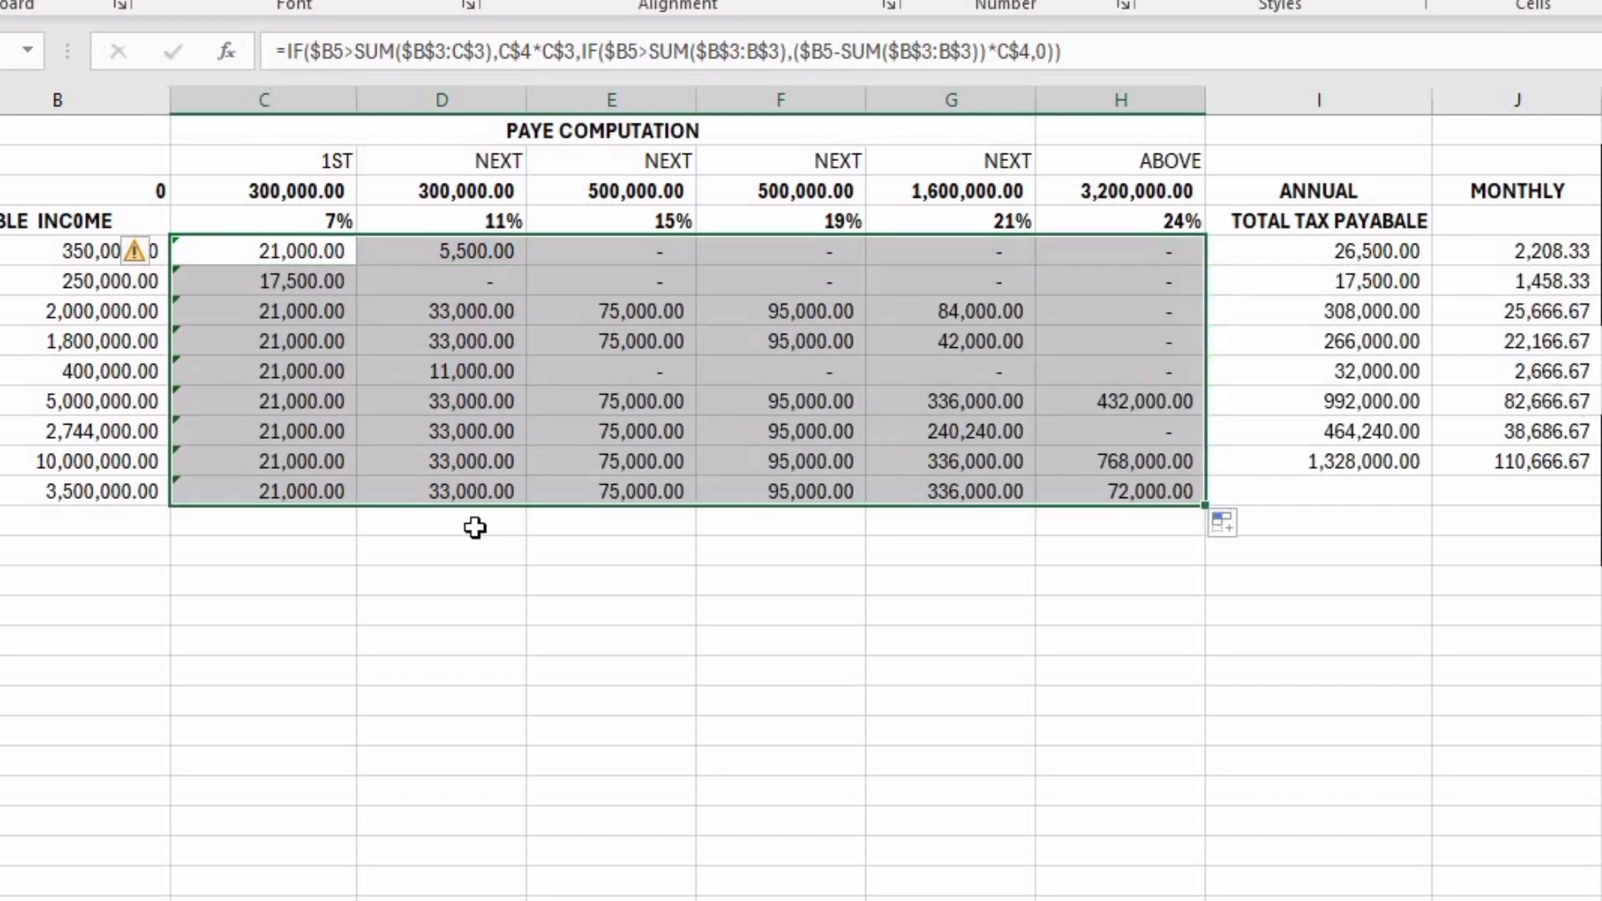
Step: Copy the annual total tax formula from I12 into I13 for the 3,500,000 income row
left_click(1361, 461)
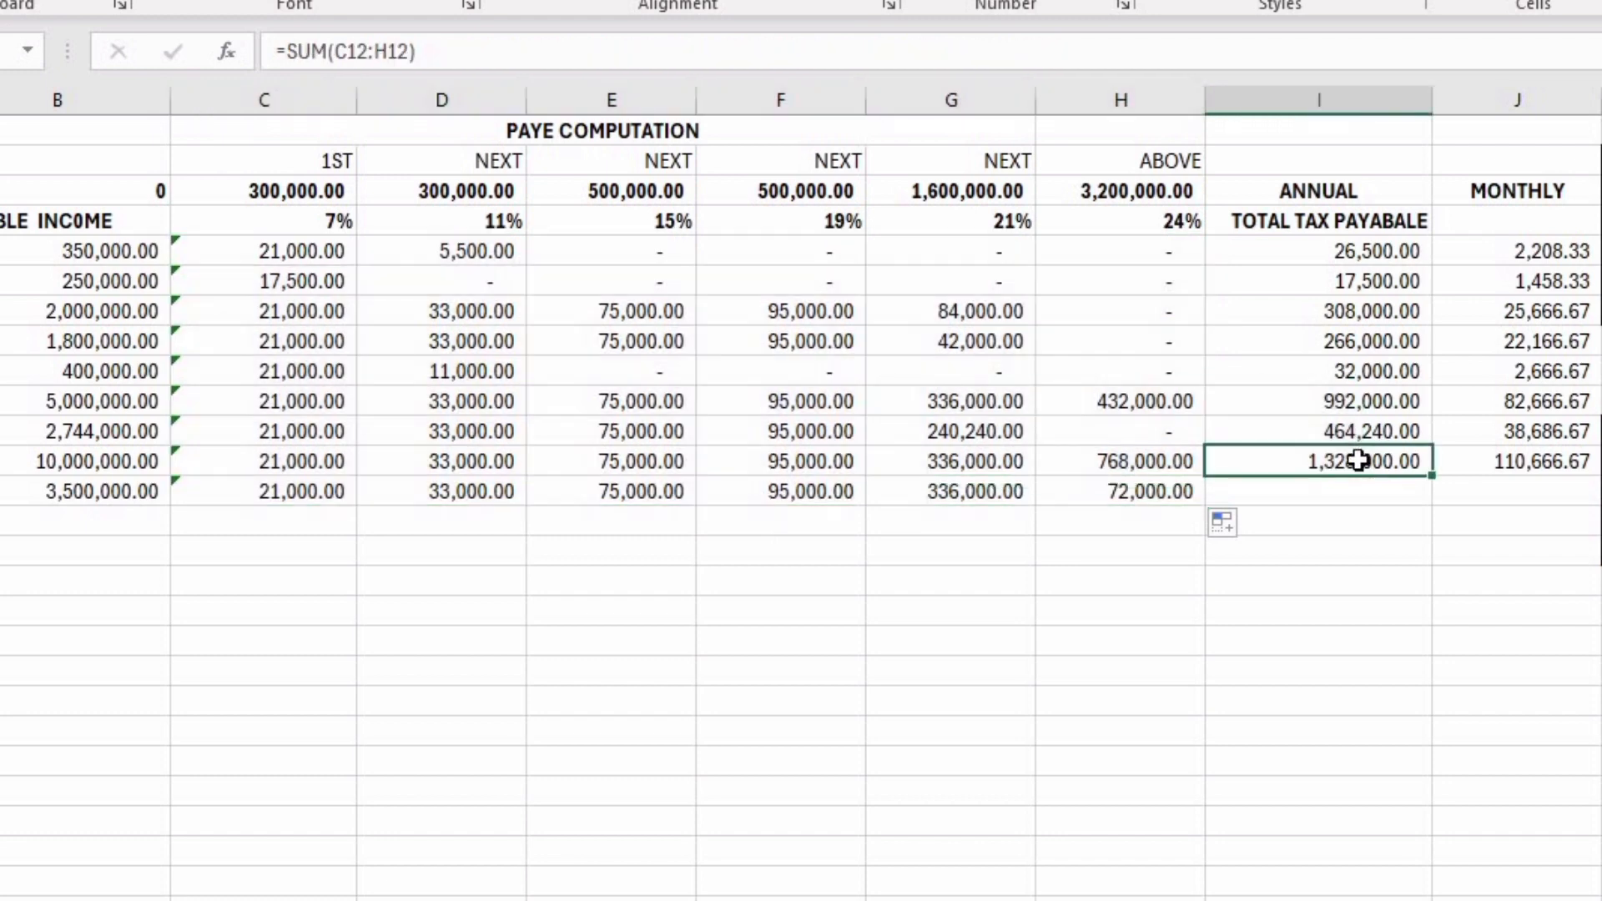
key("ctrl+c")
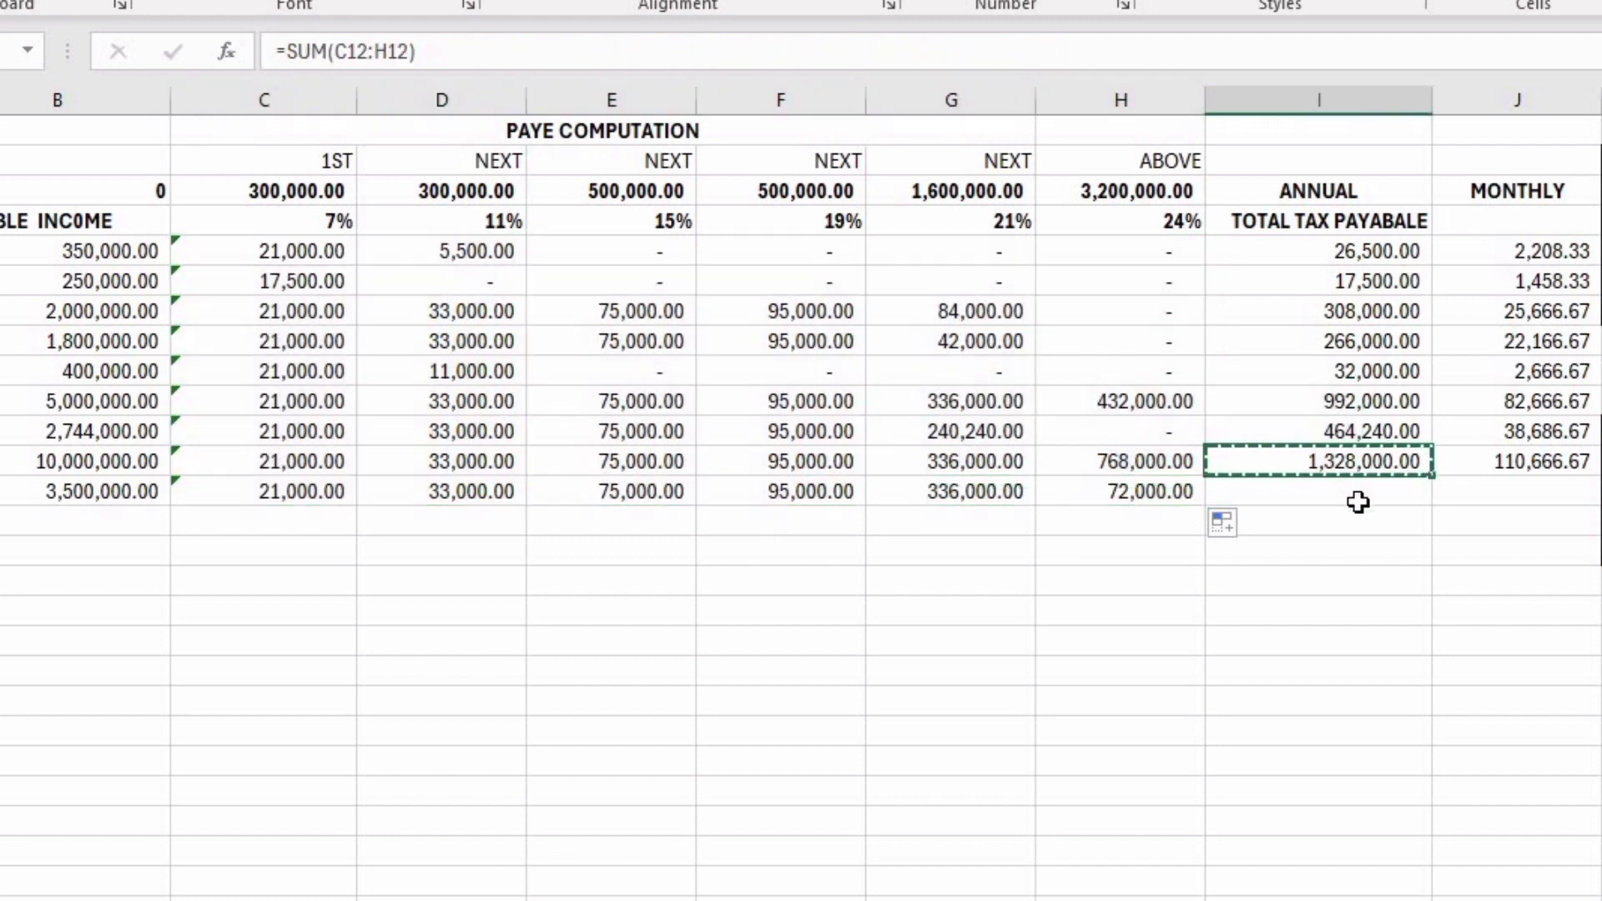
left_click(1359, 497)
key("Return")
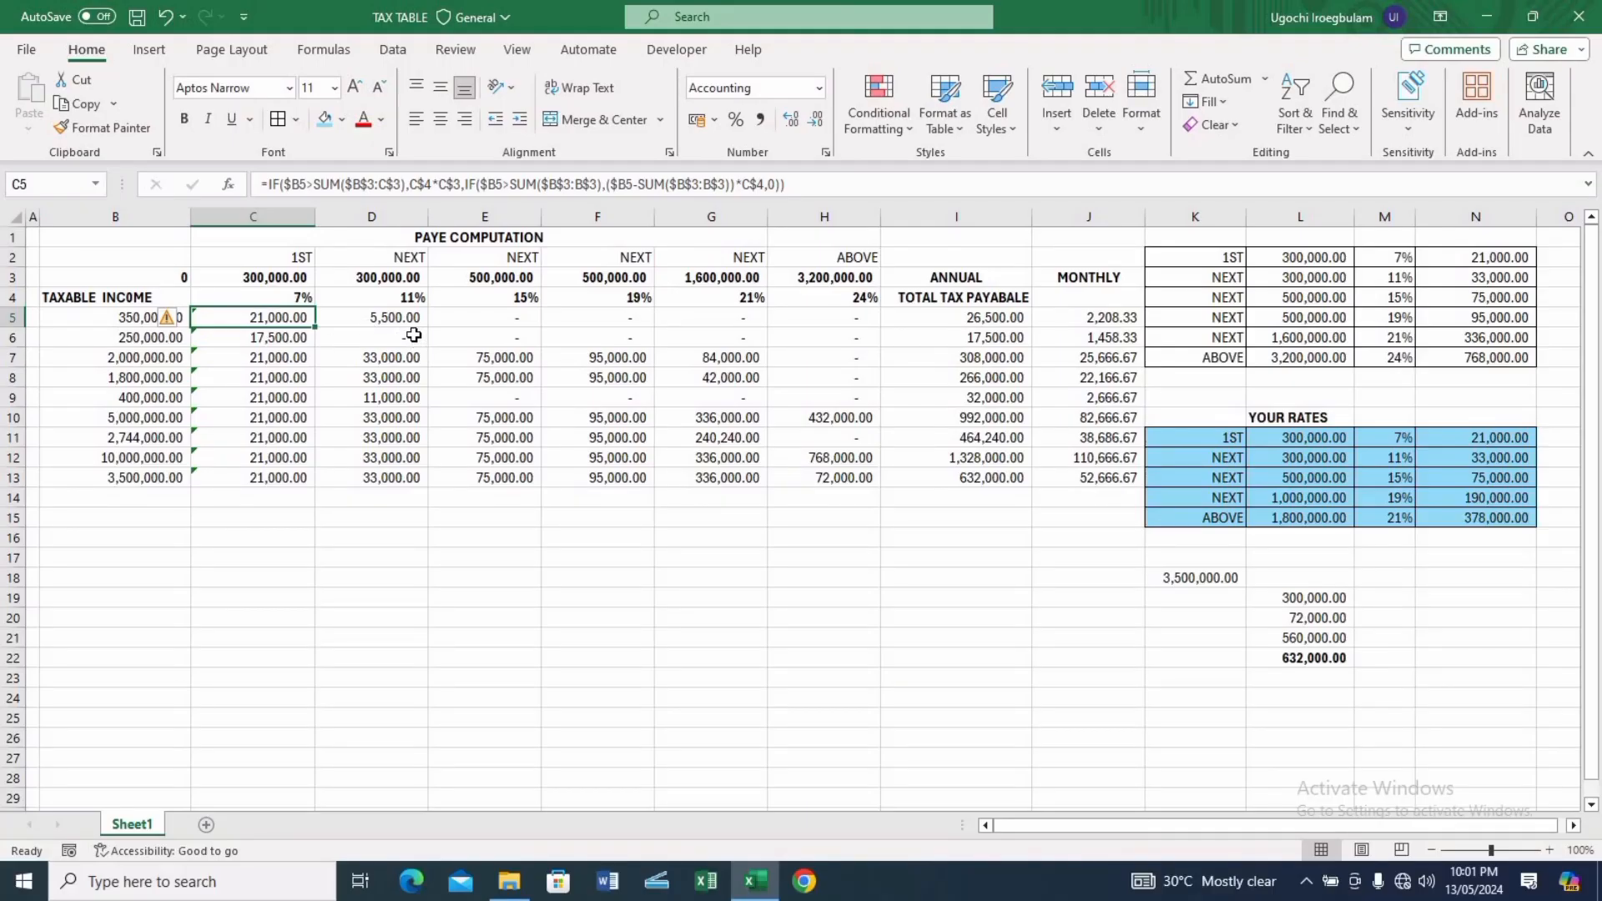
Step: Examine the references in the filled band tax formulas in D5 and H13, leaving the formulas as they are
left_click(386, 319)
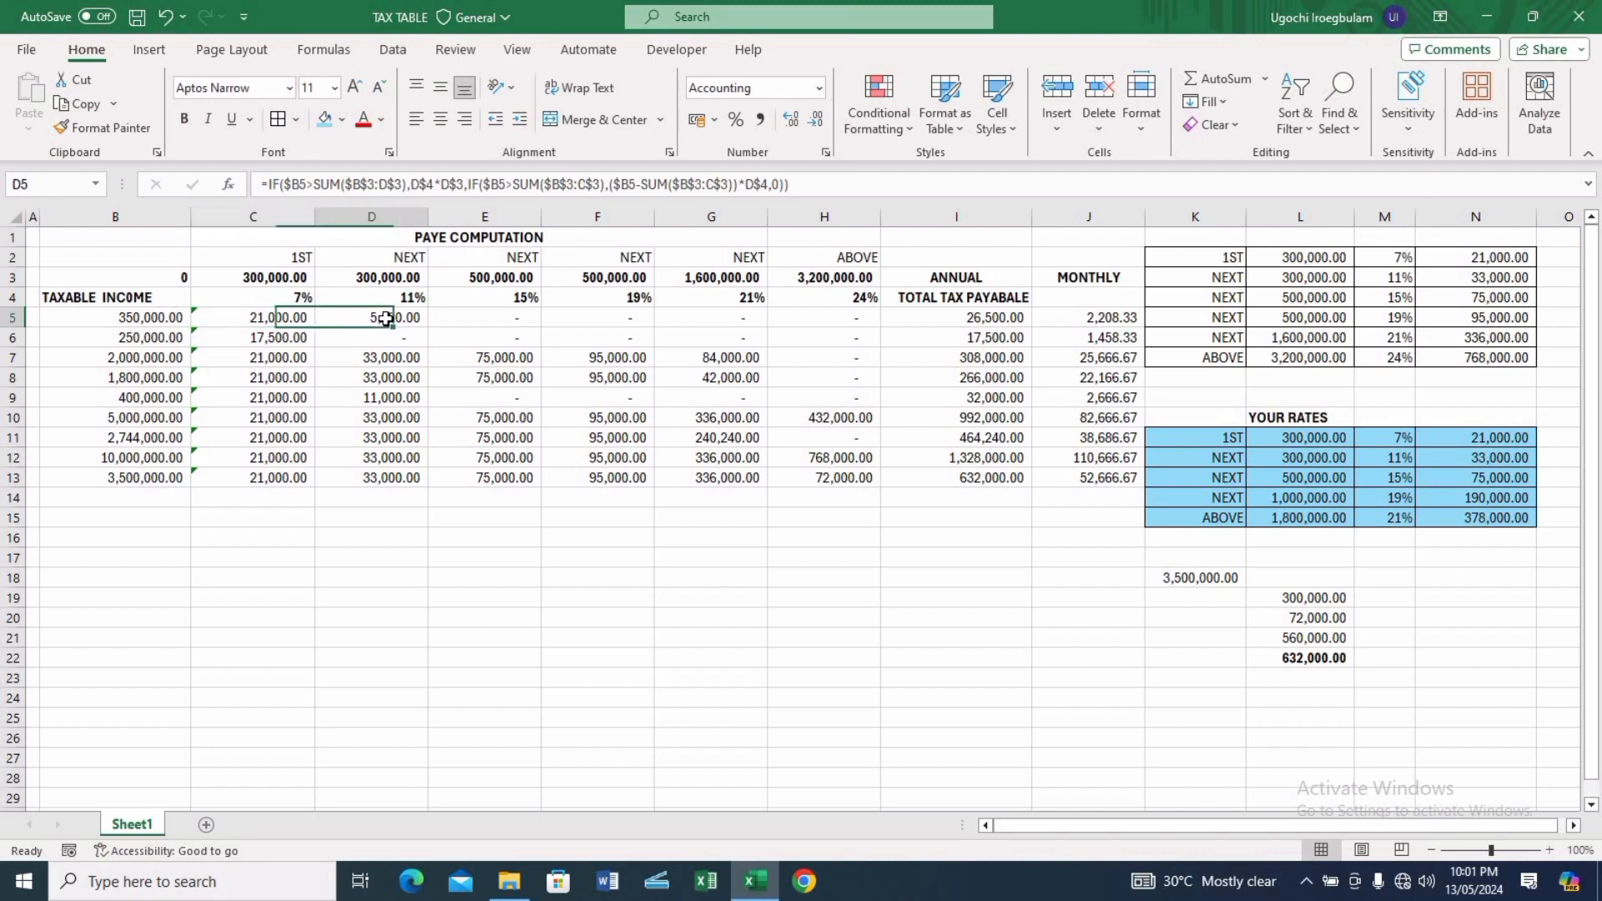
double_click(388, 319)
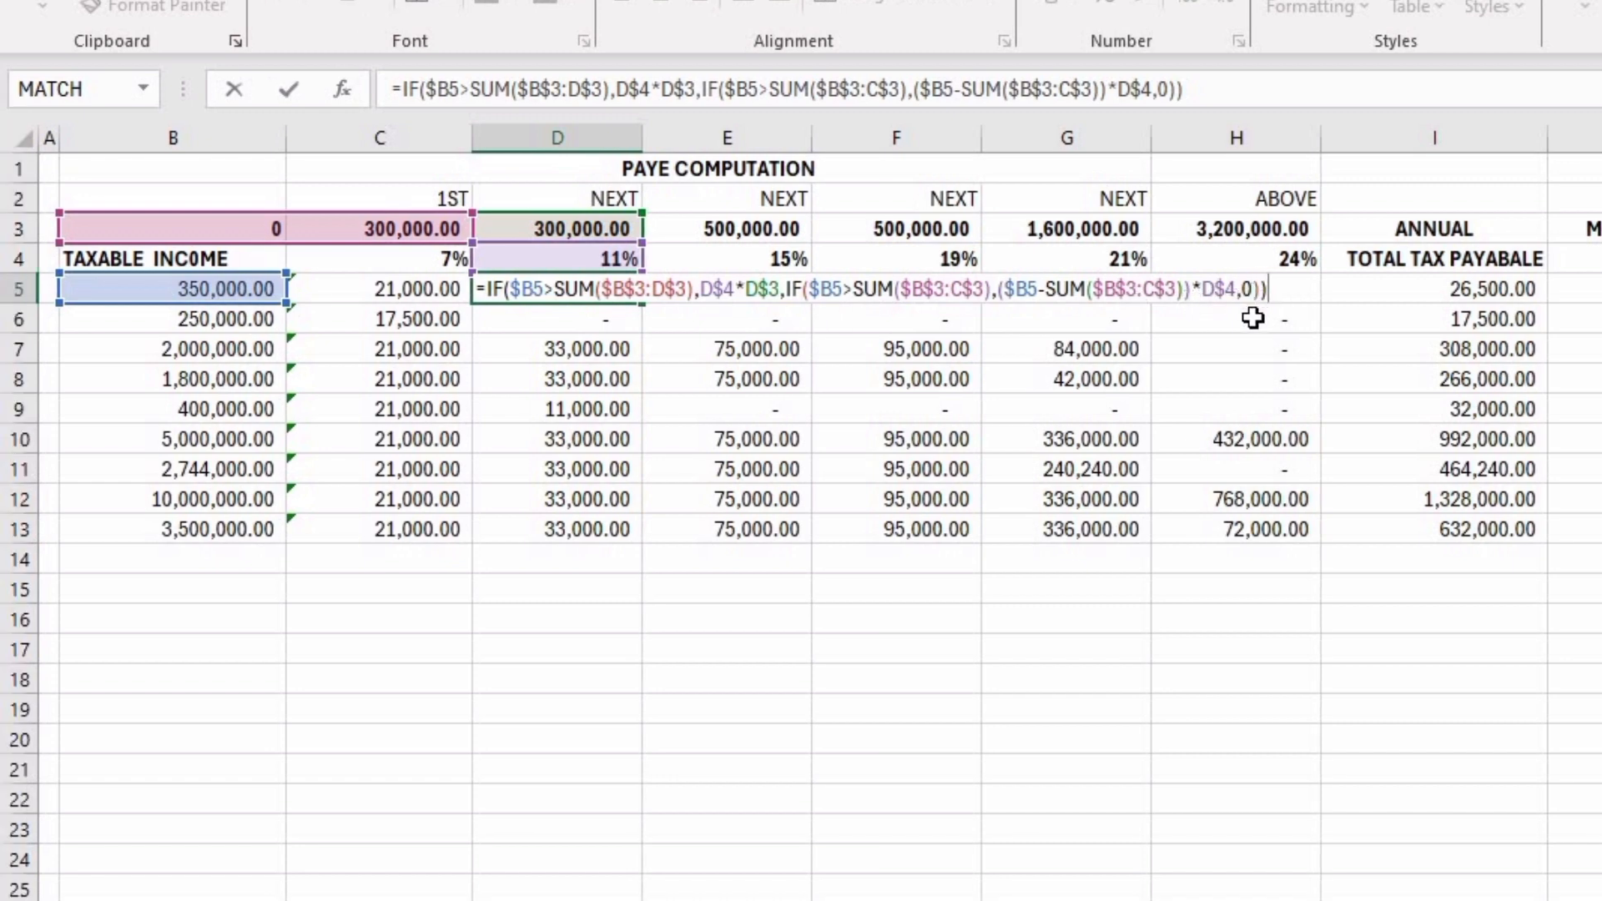
key("Return")
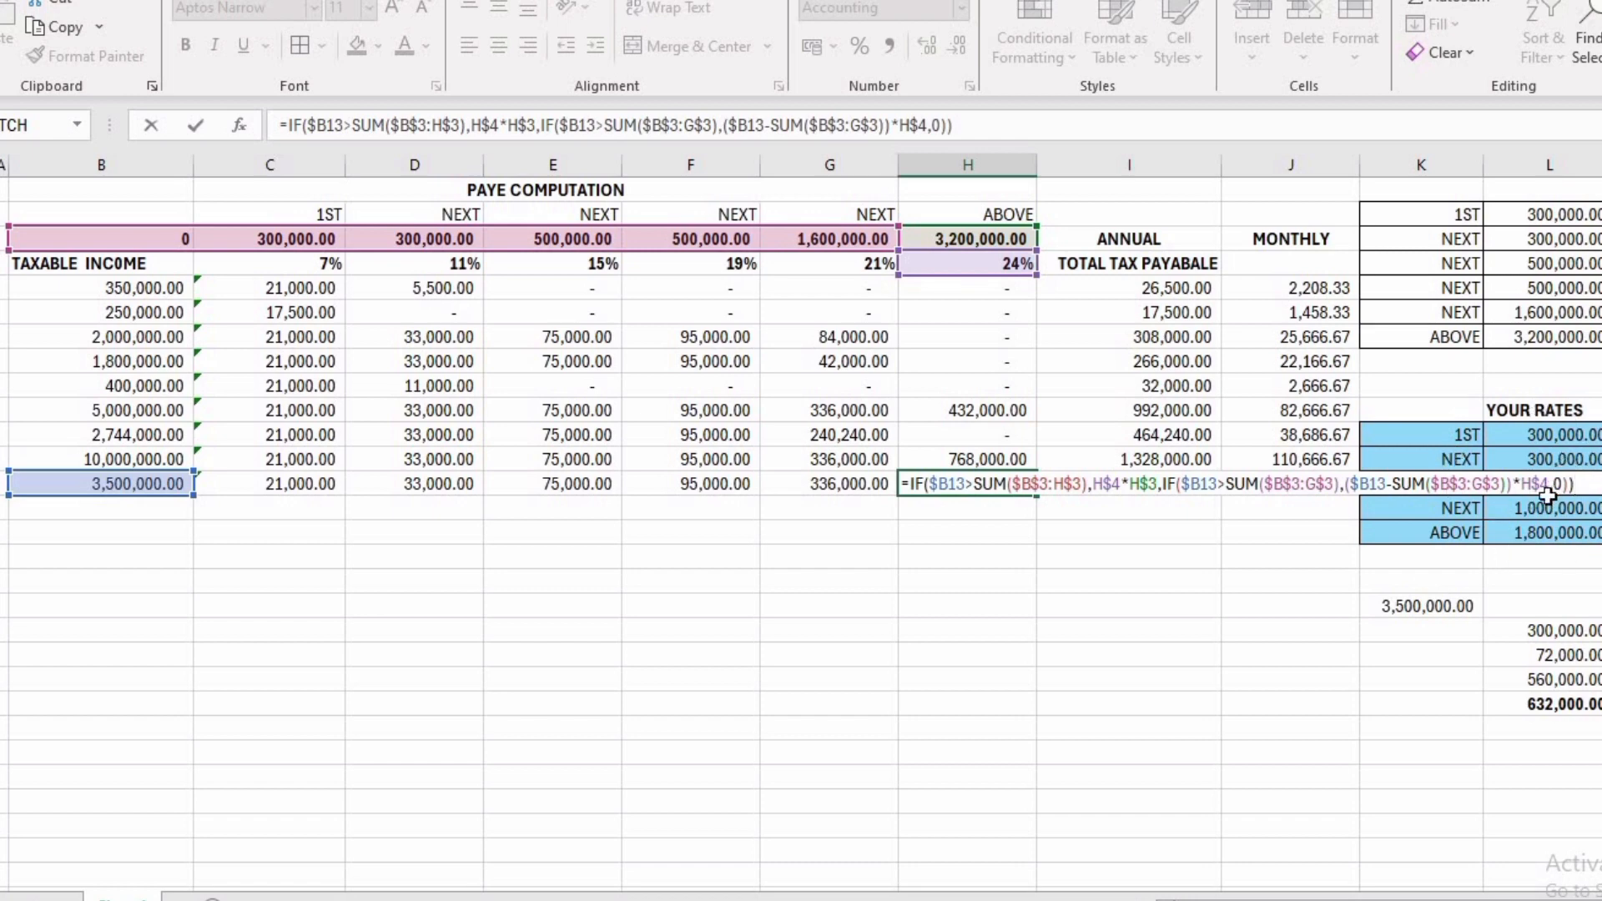
key("Return")
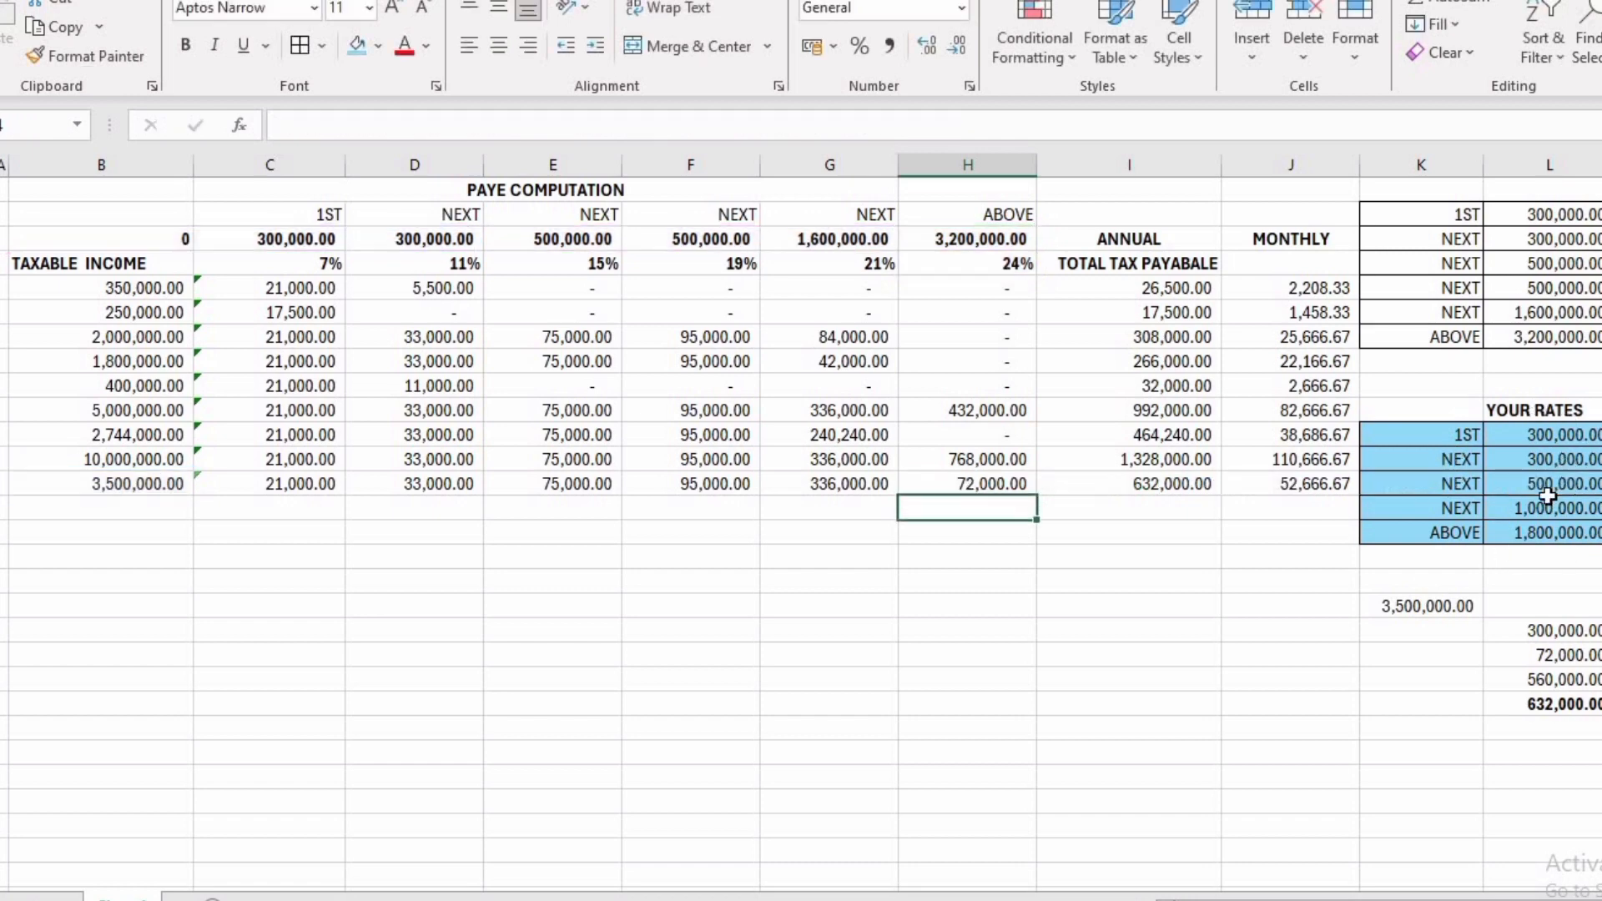
left_click(1012, 484)
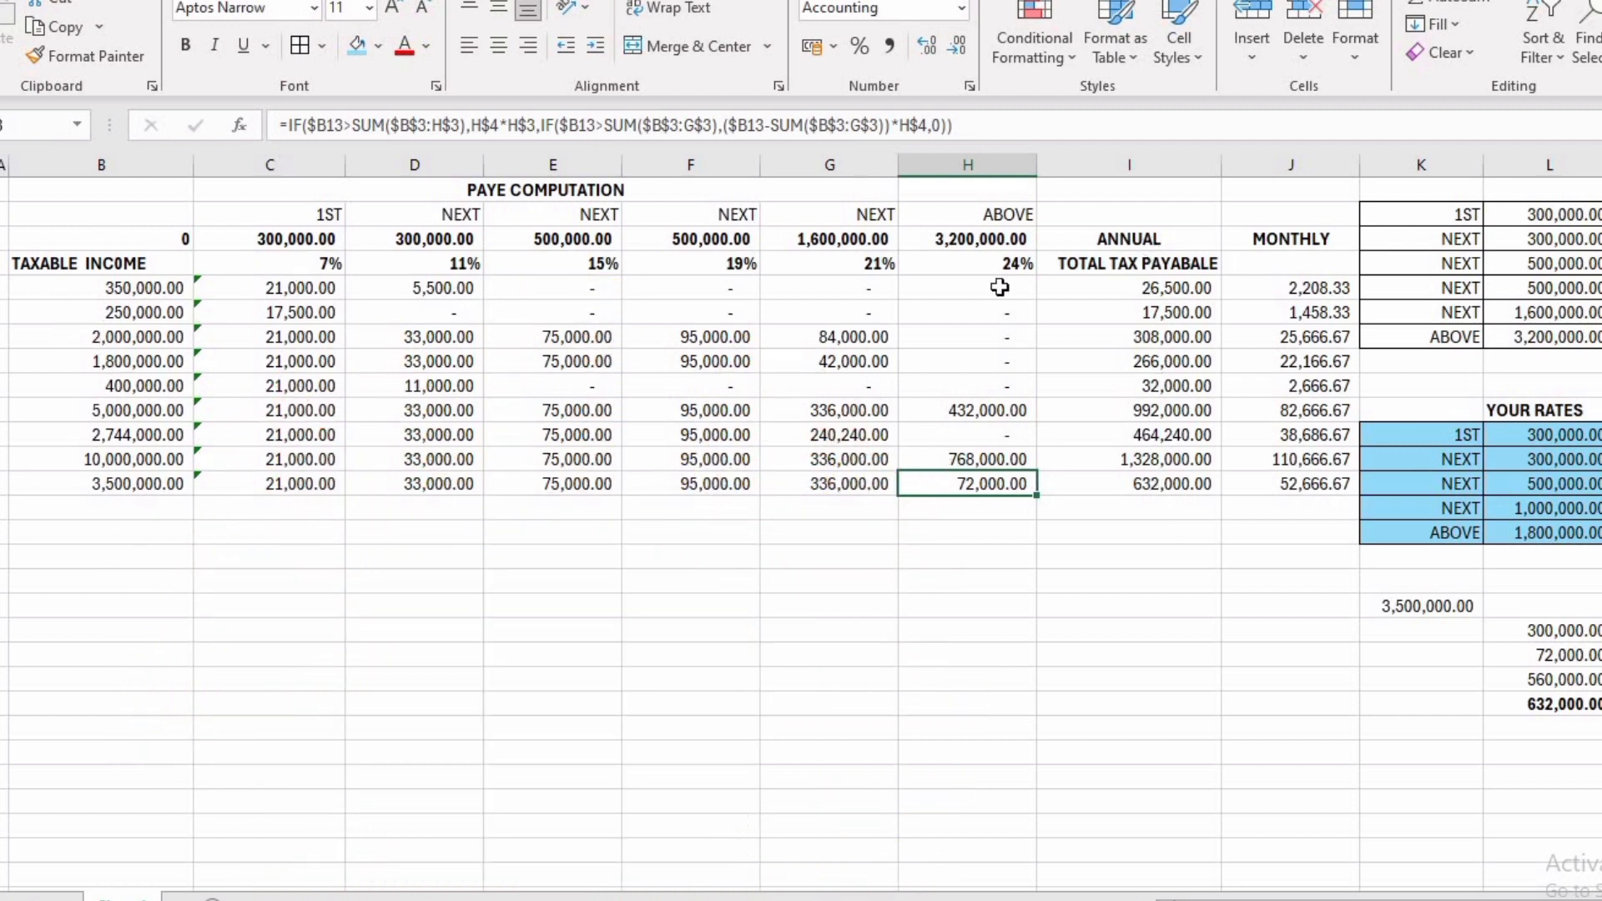
Step: Examine how the monthly tax formula in J5 derives from the annual total, leaving it as it is
left_click(1311, 287)
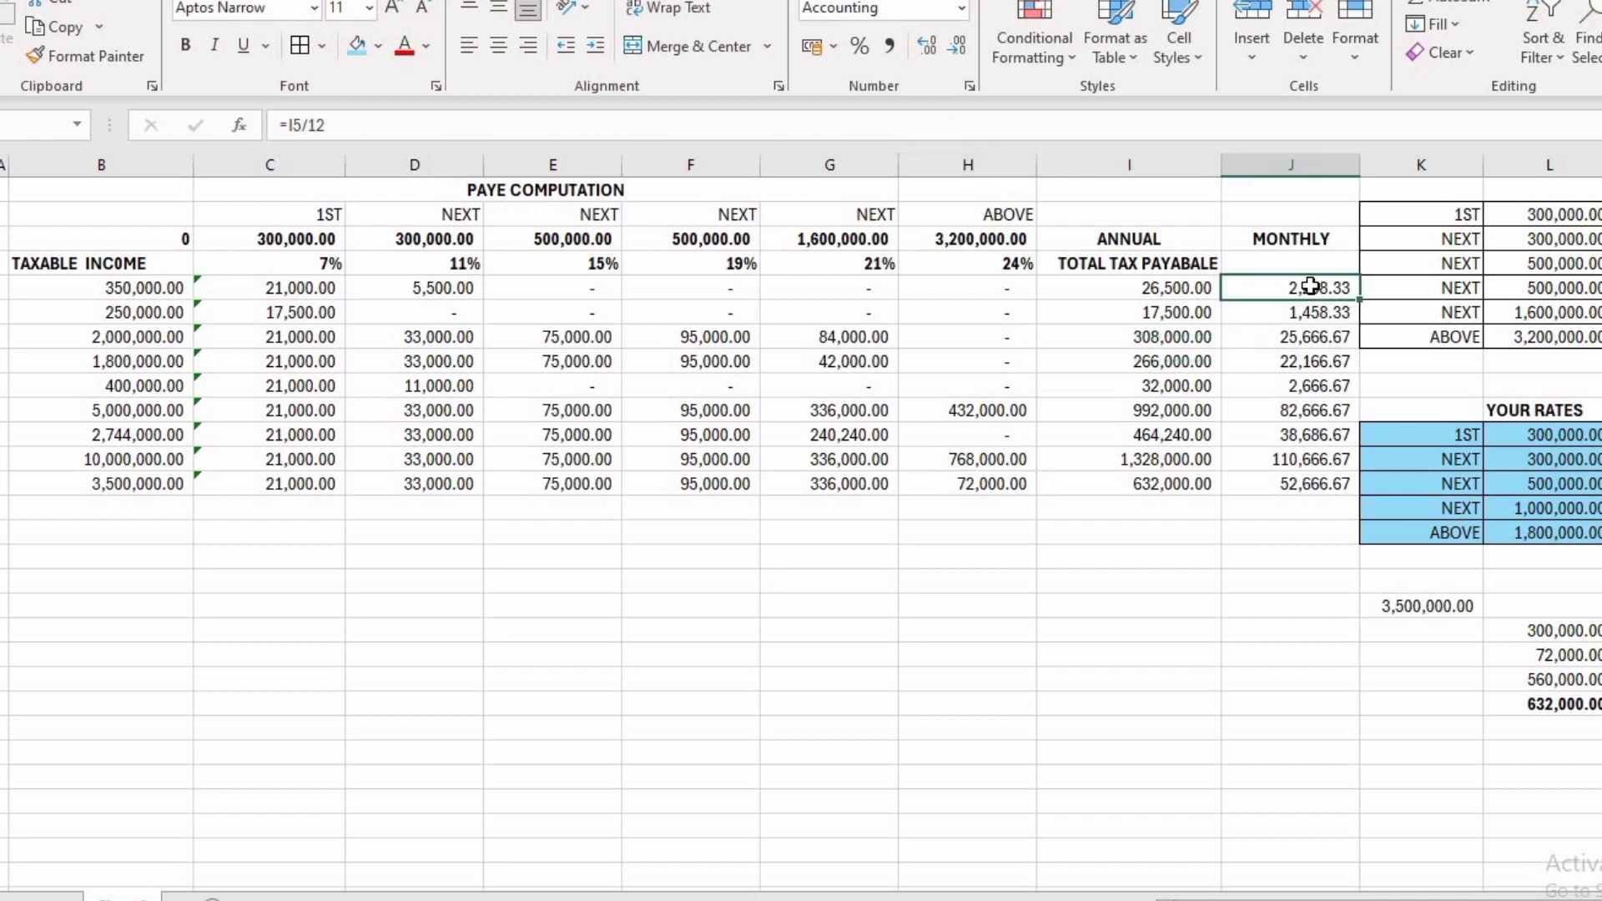
double_click(1311, 286)
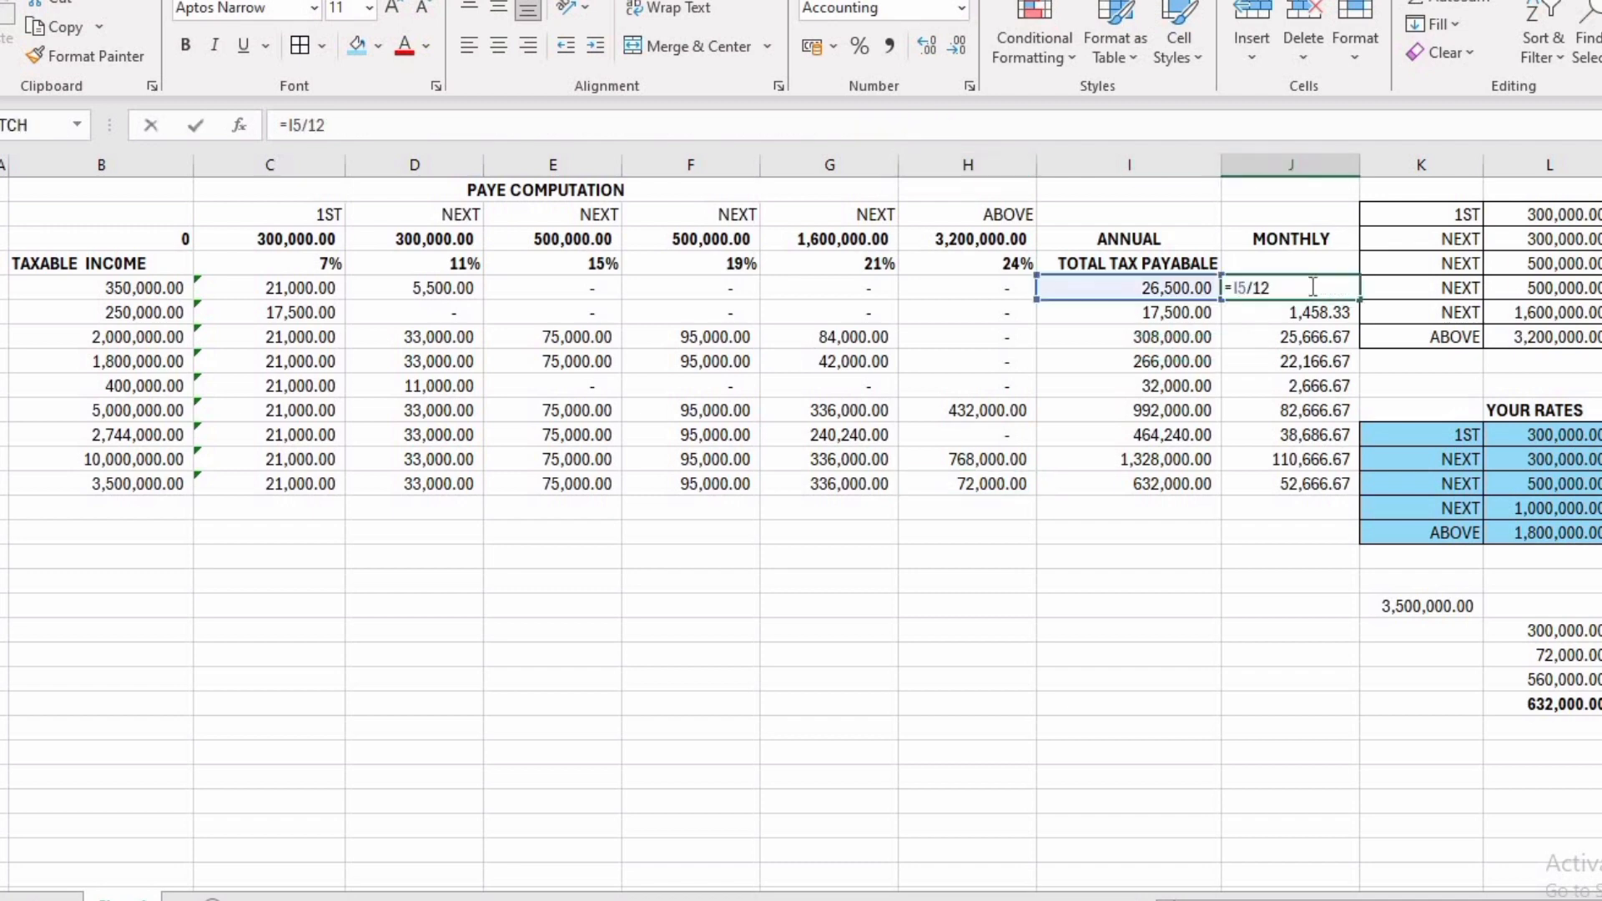
key("Return")
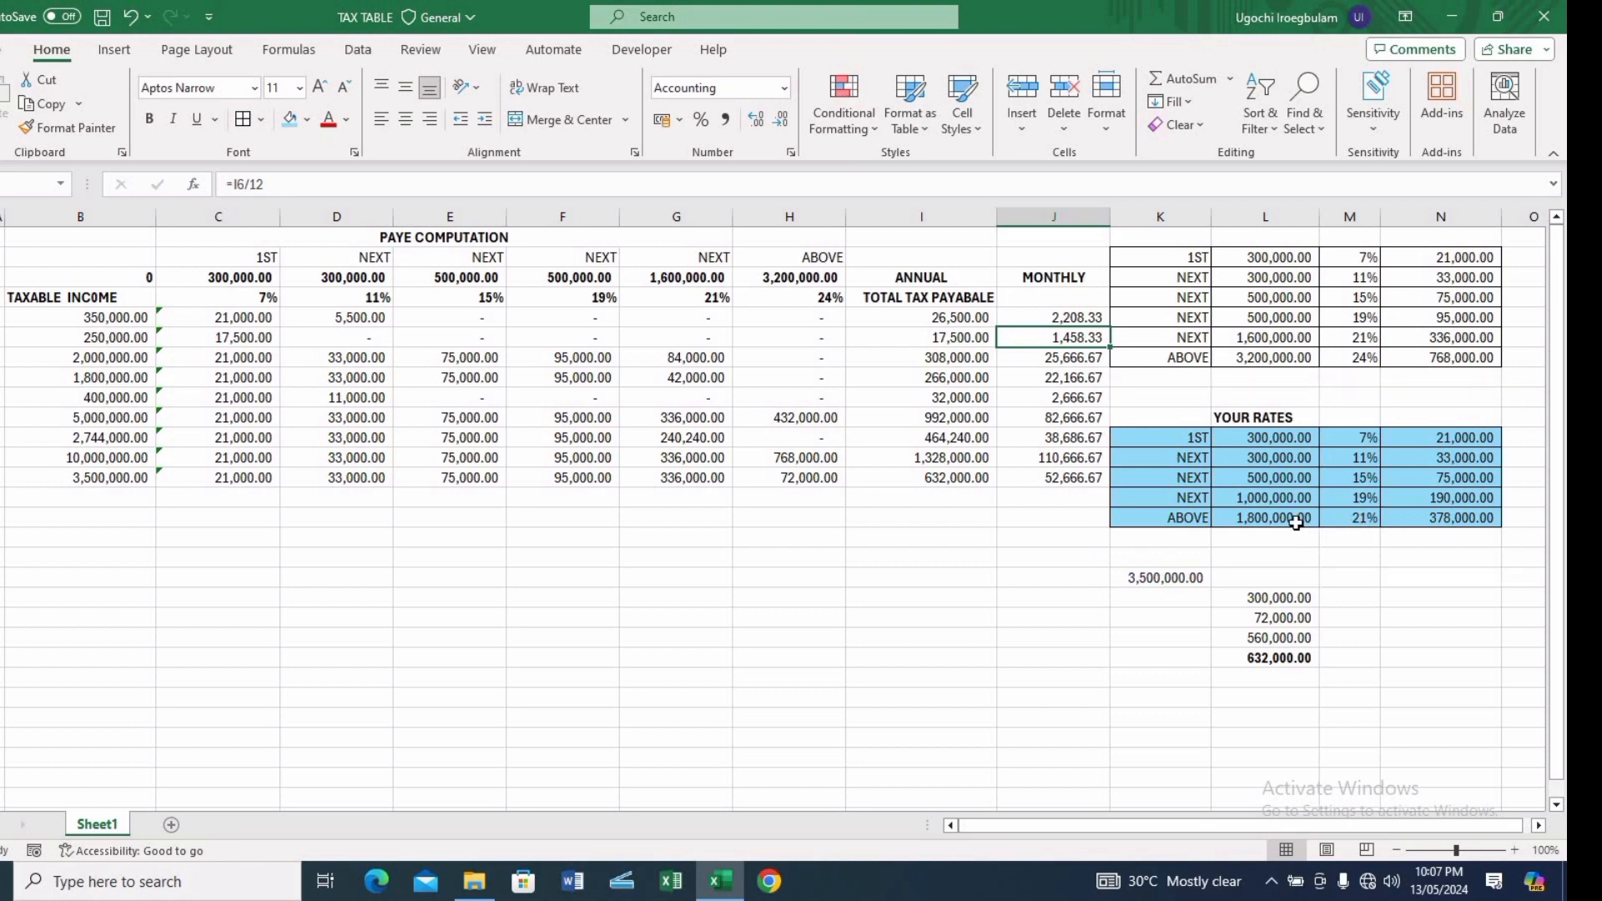
Step: Set the 19% band amount in F3 to 1,000,000 and the 21% band amount in G3 to 1,800,000
left_click(570, 284)
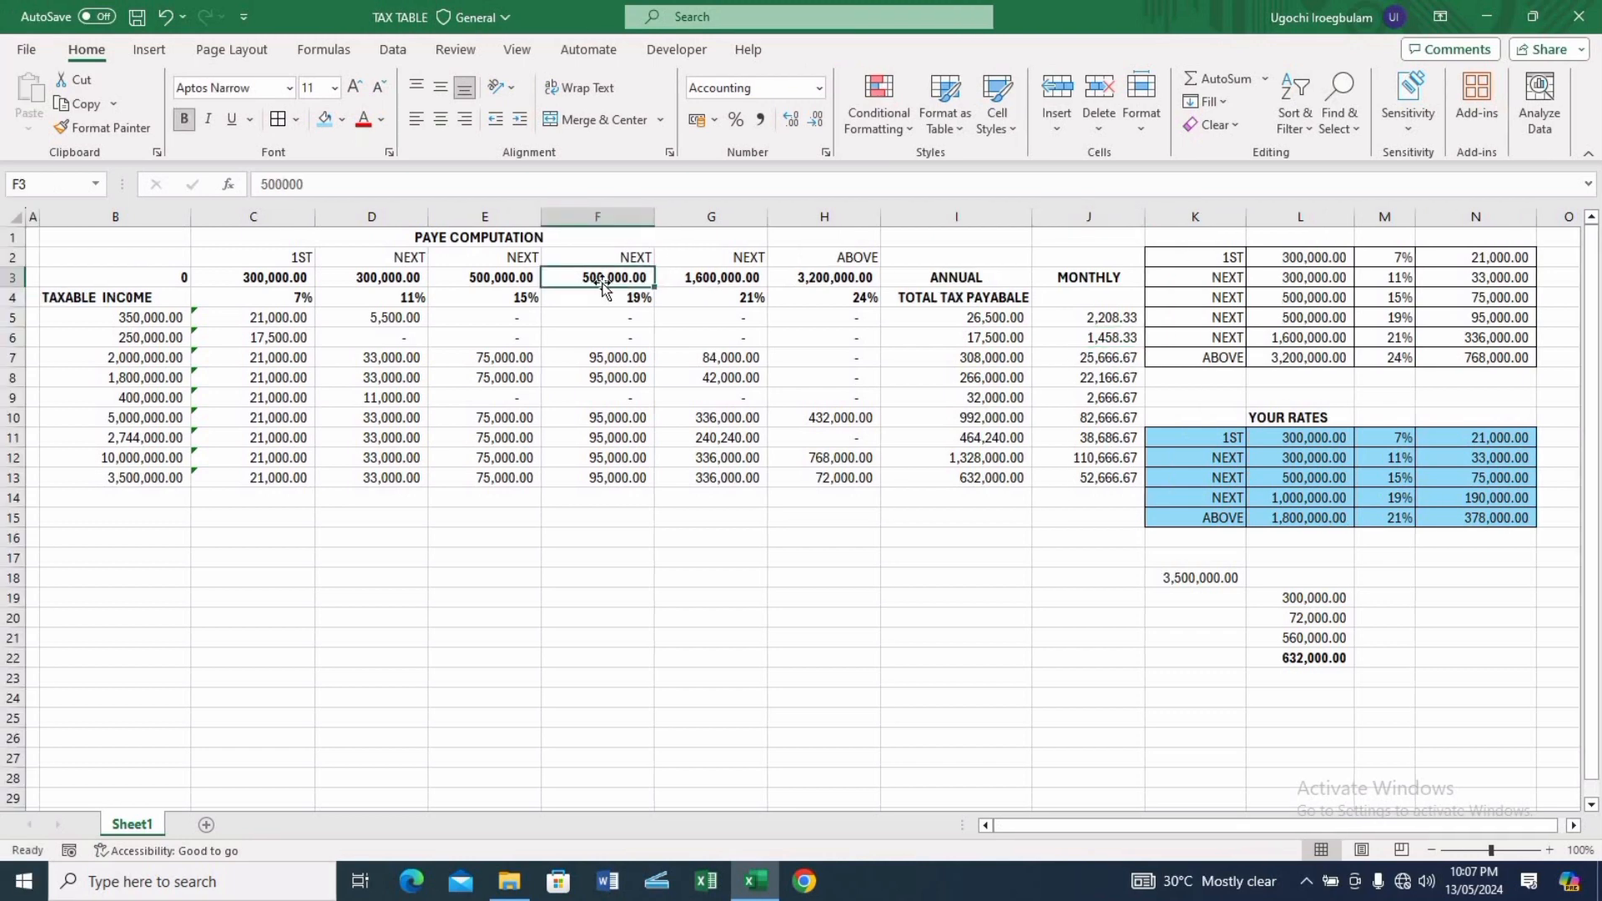
type("1,")
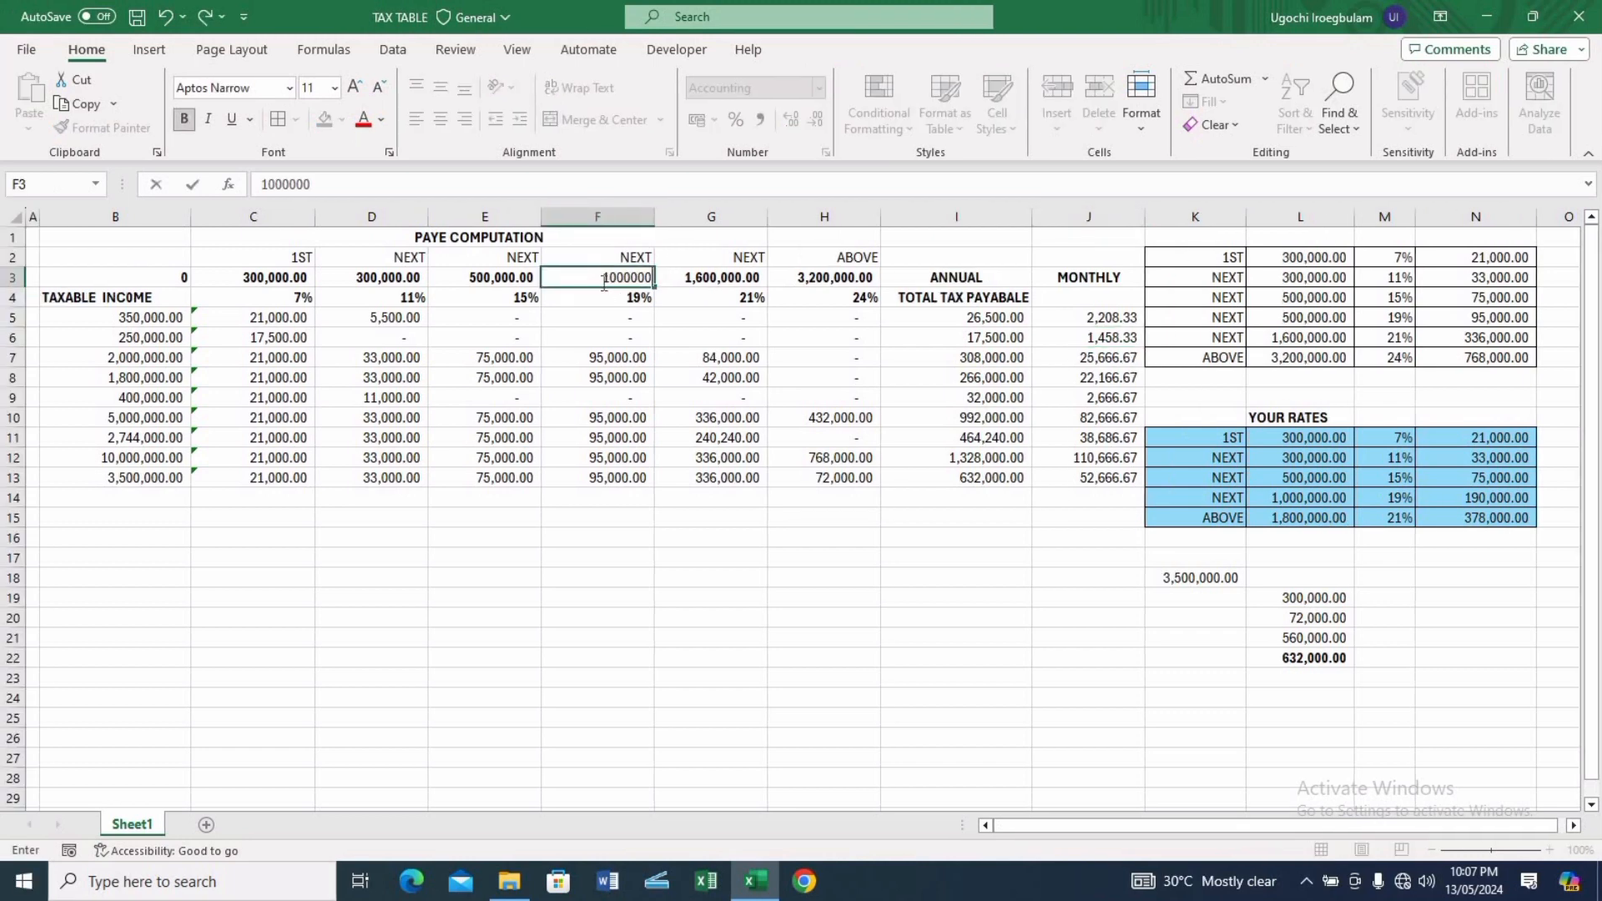
type("000,000")
key("Tab")
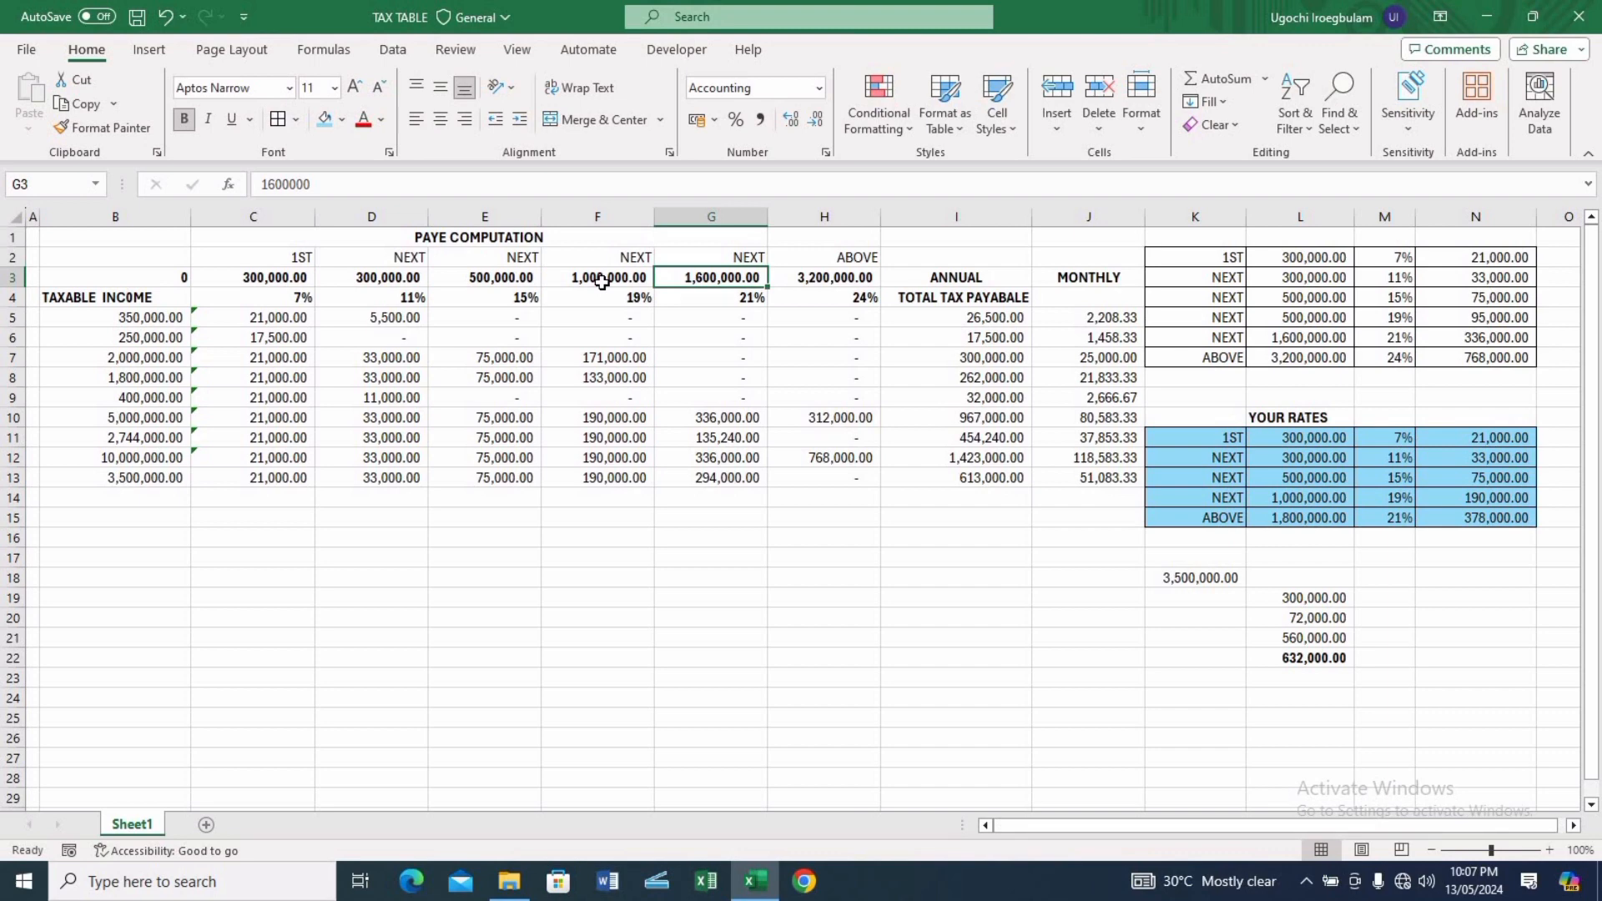
type("18")
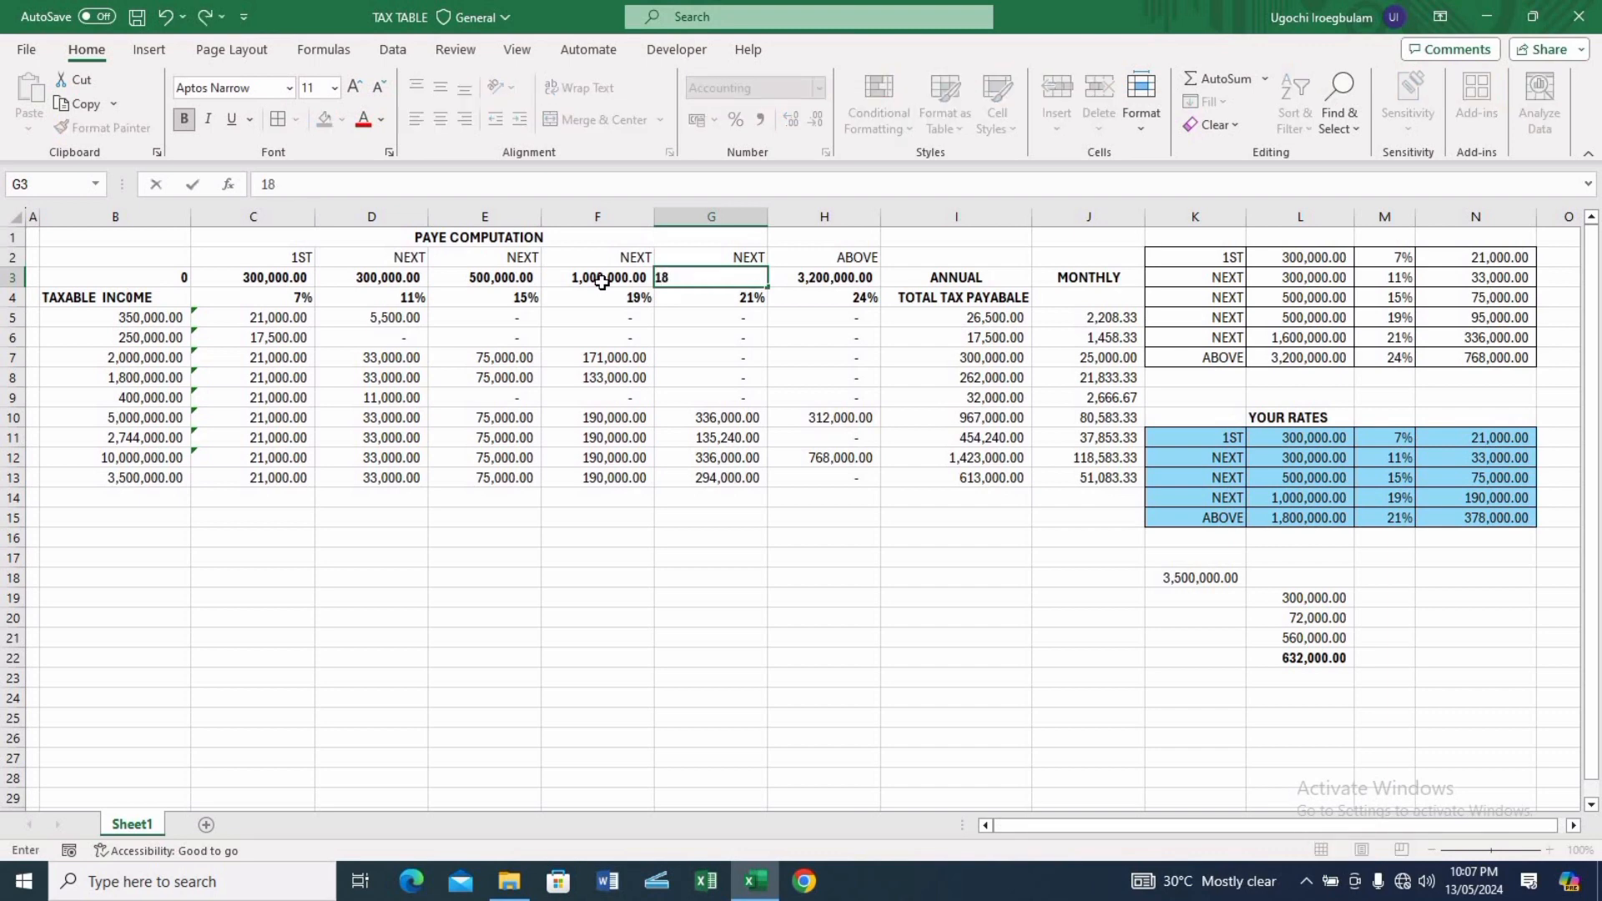
type("00000")
key("Return")
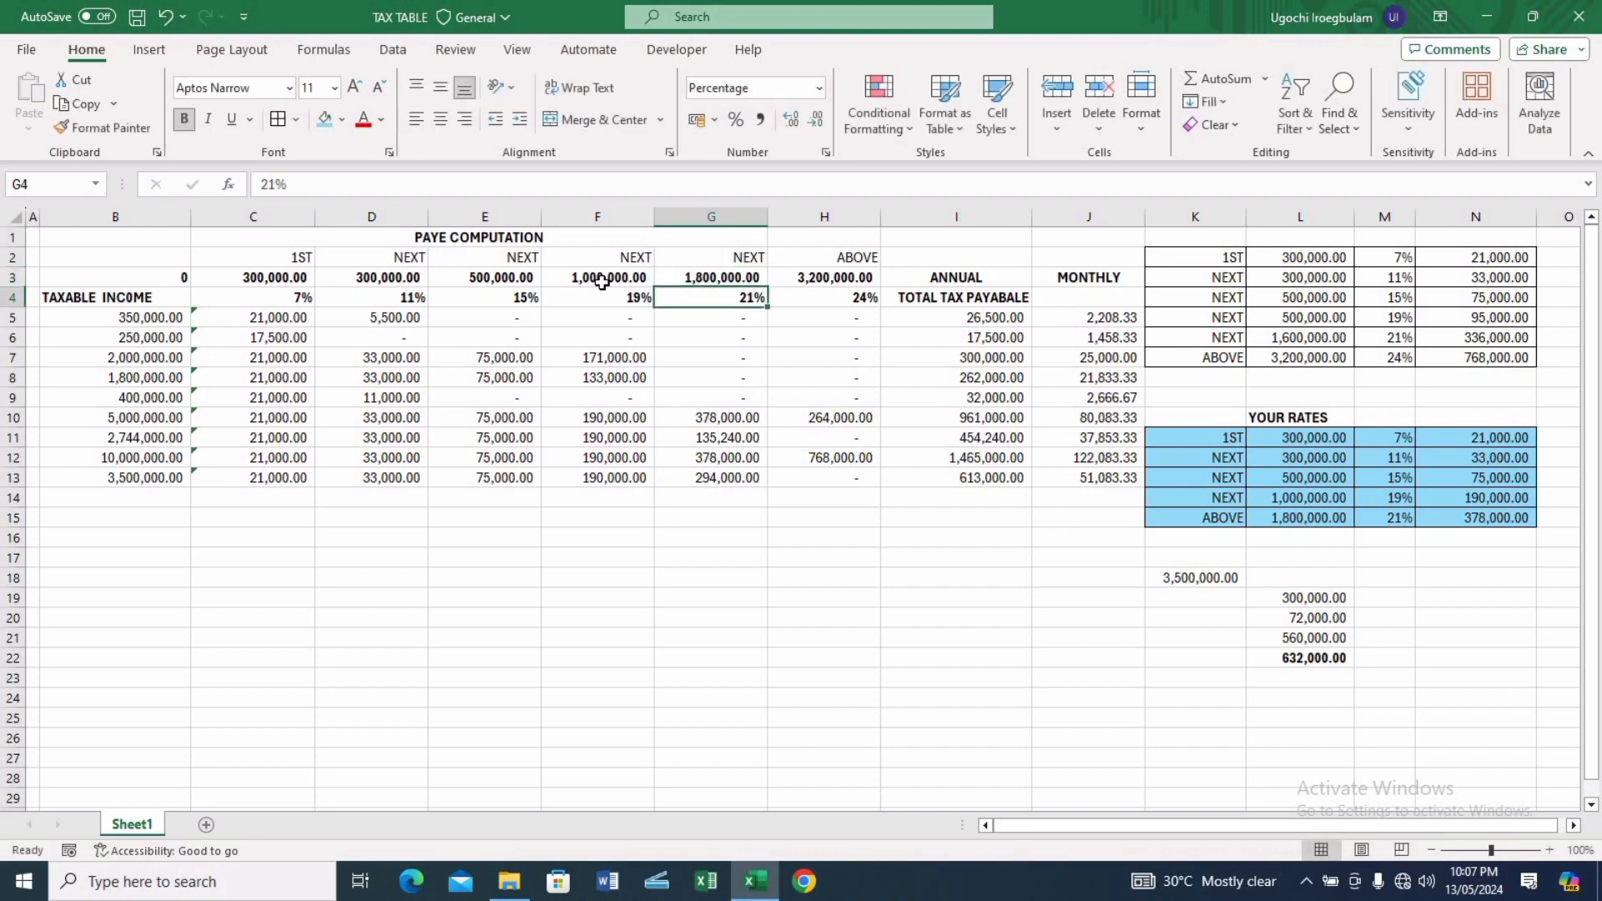
Step: Clear the ABOVE band amount in H3 and save the workbook
left_click(839, 276)
key("Delete")
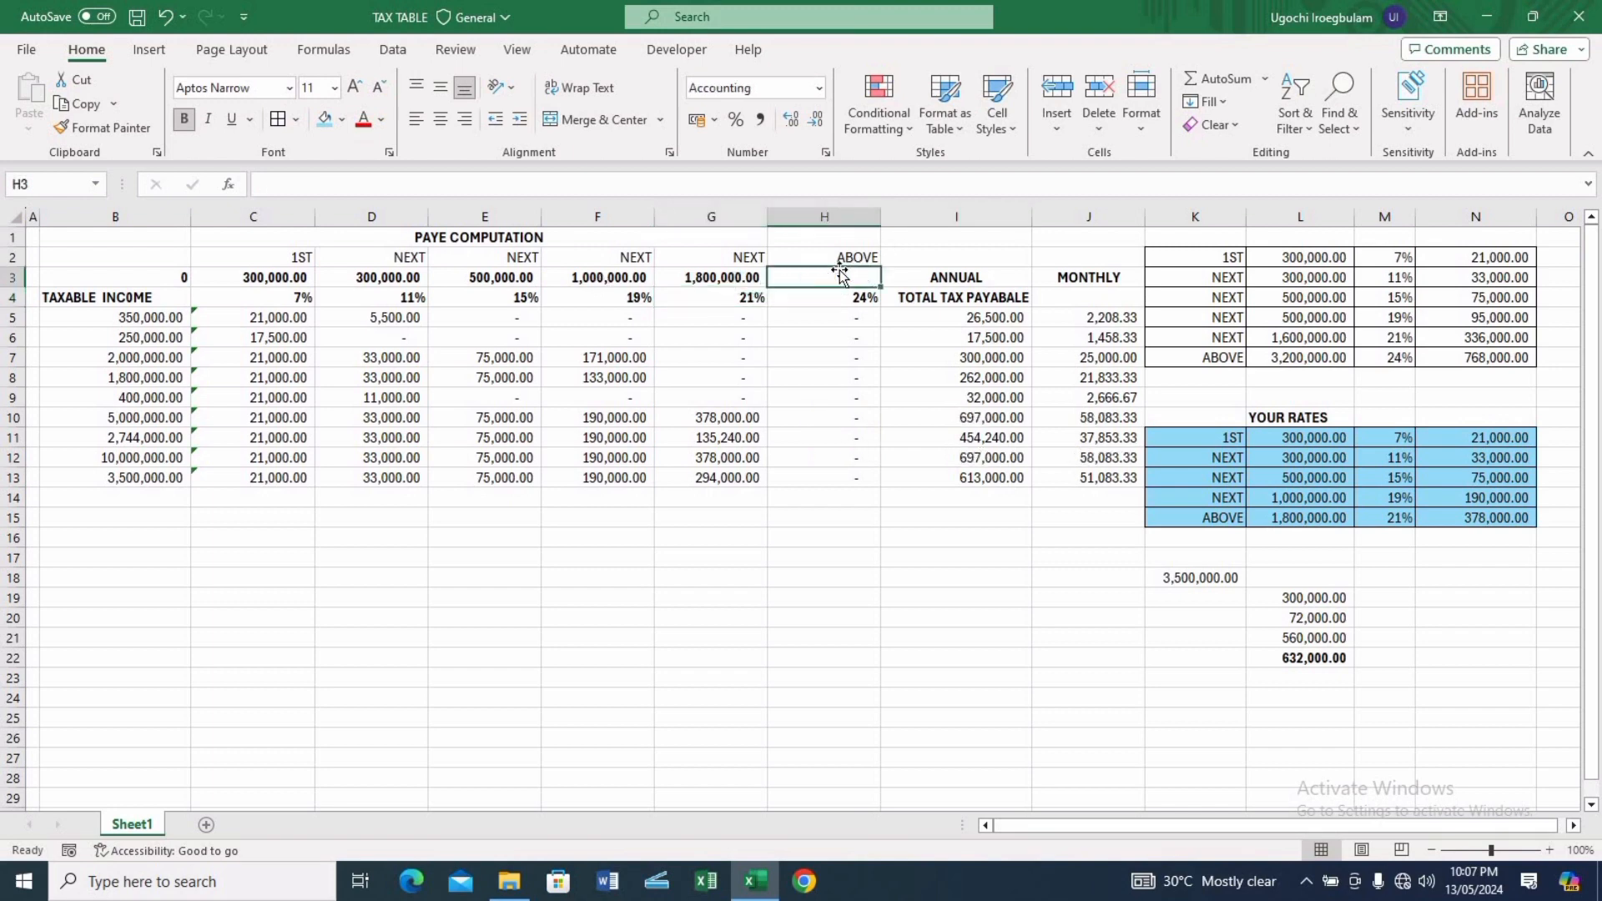
left_click(894, 581)
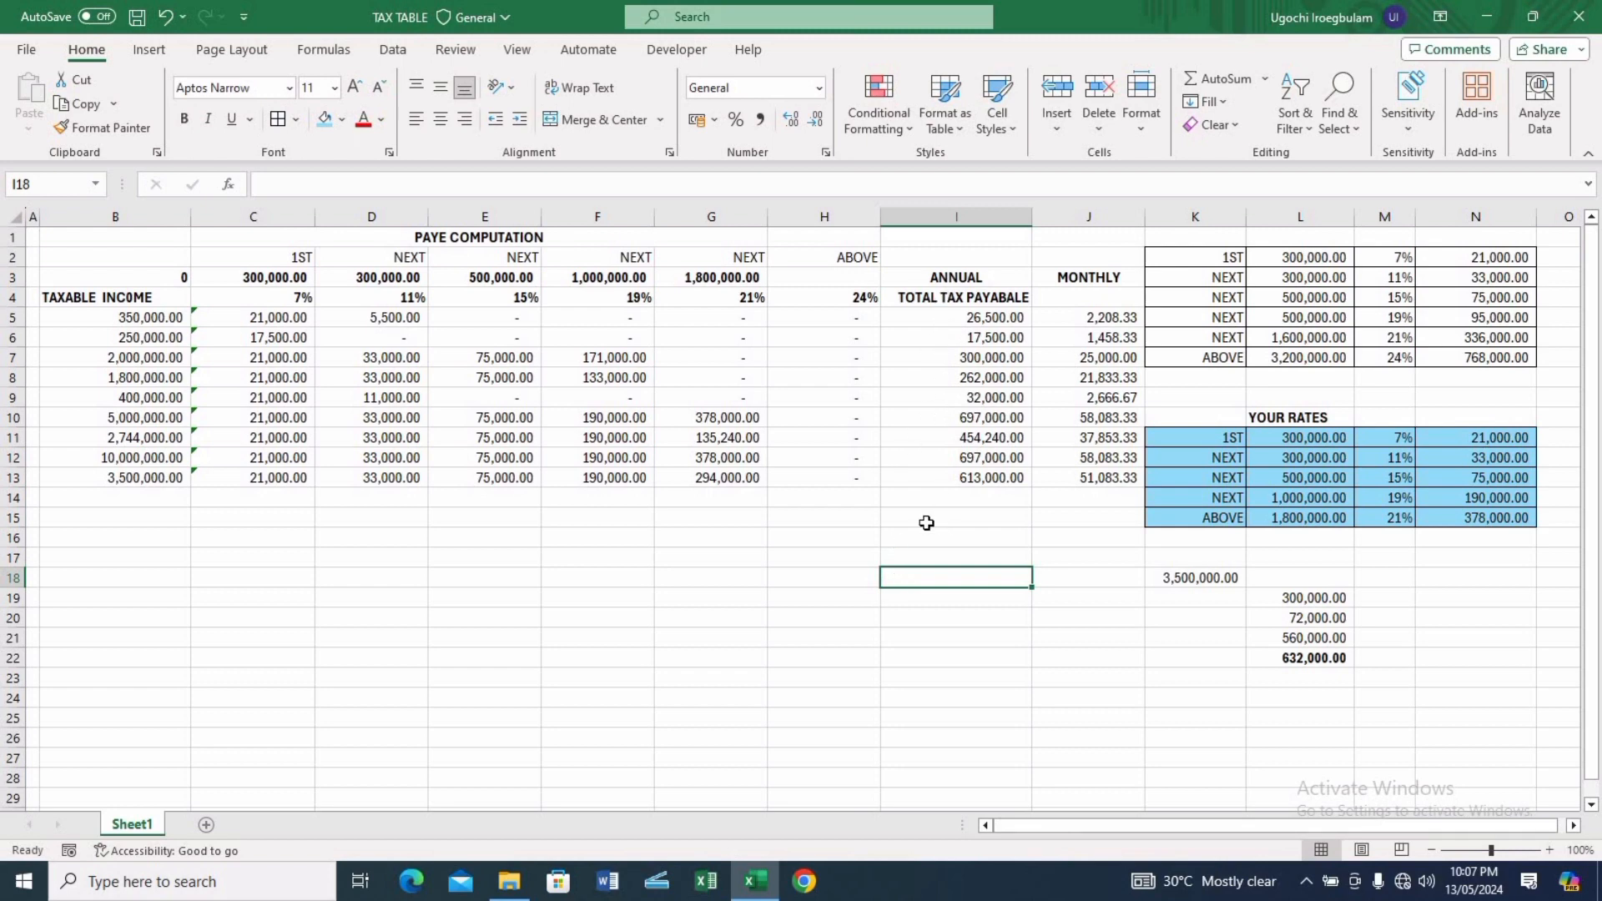
key("ctrl+s")
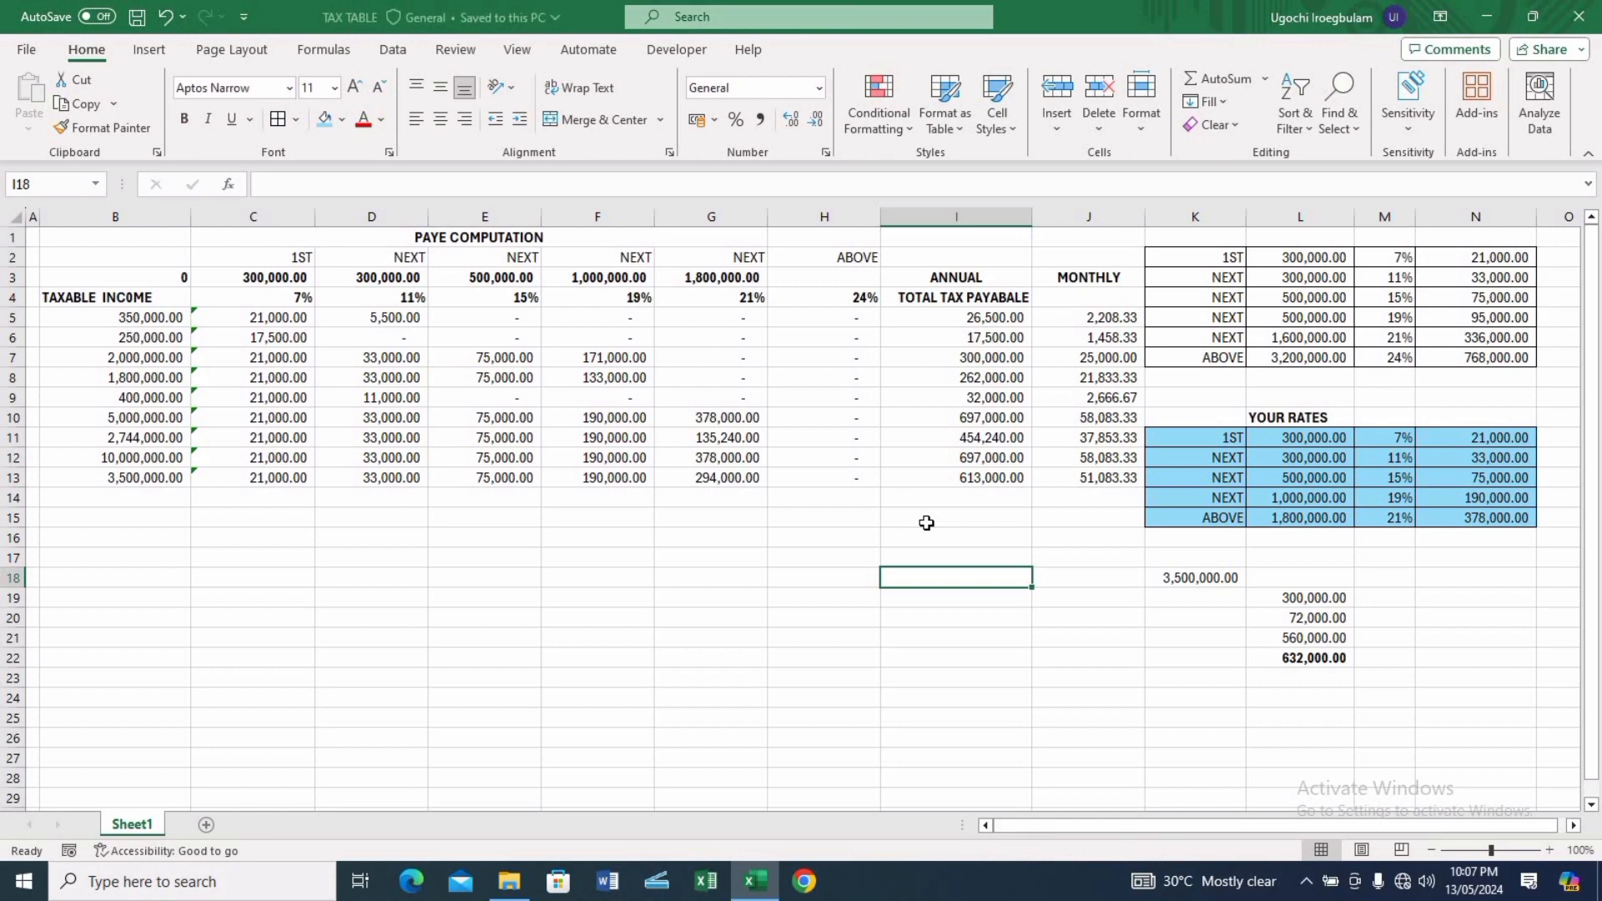